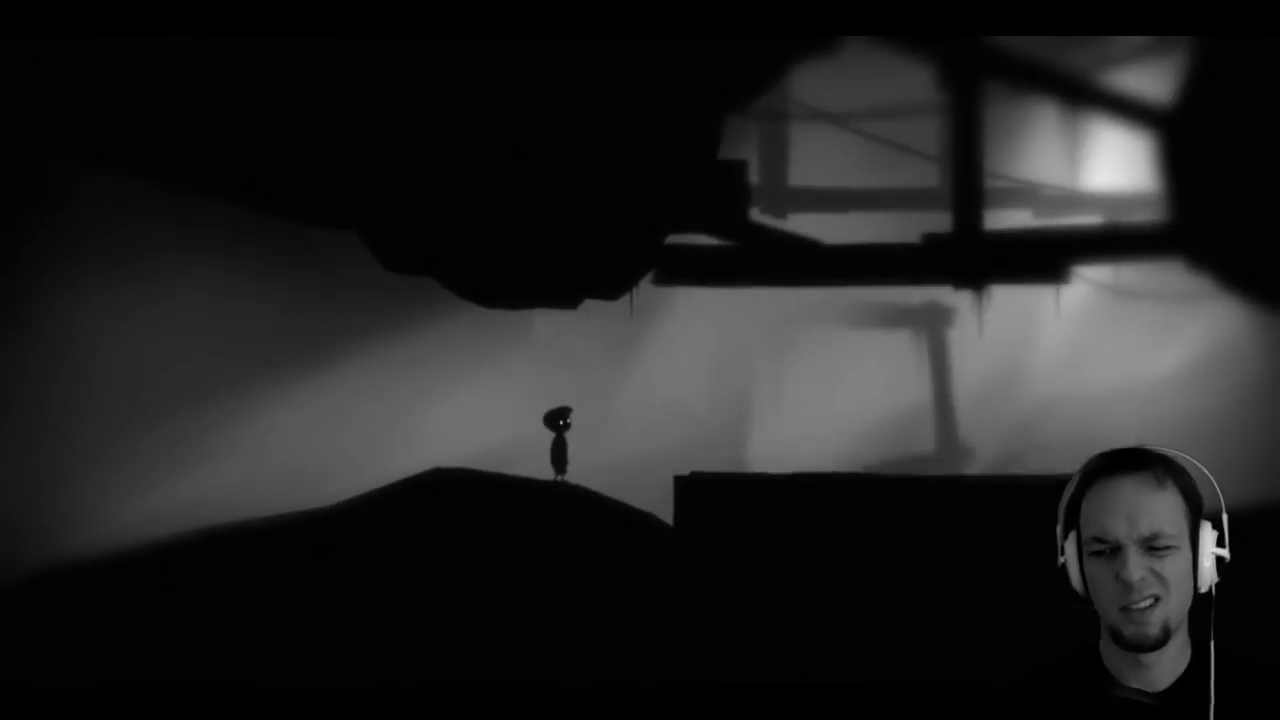
Jump the boy over the crate and run right along the hilltop, down to the cave floor.
key("Up")
key("Right")
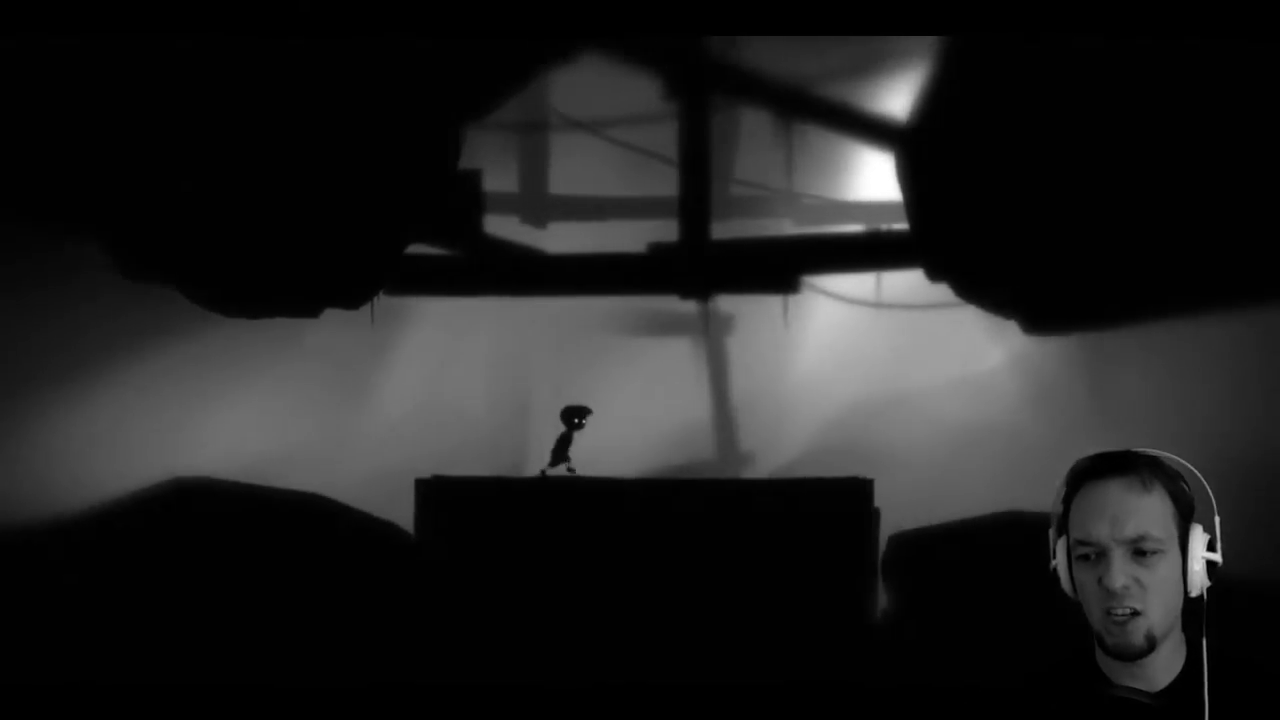
key("Right")
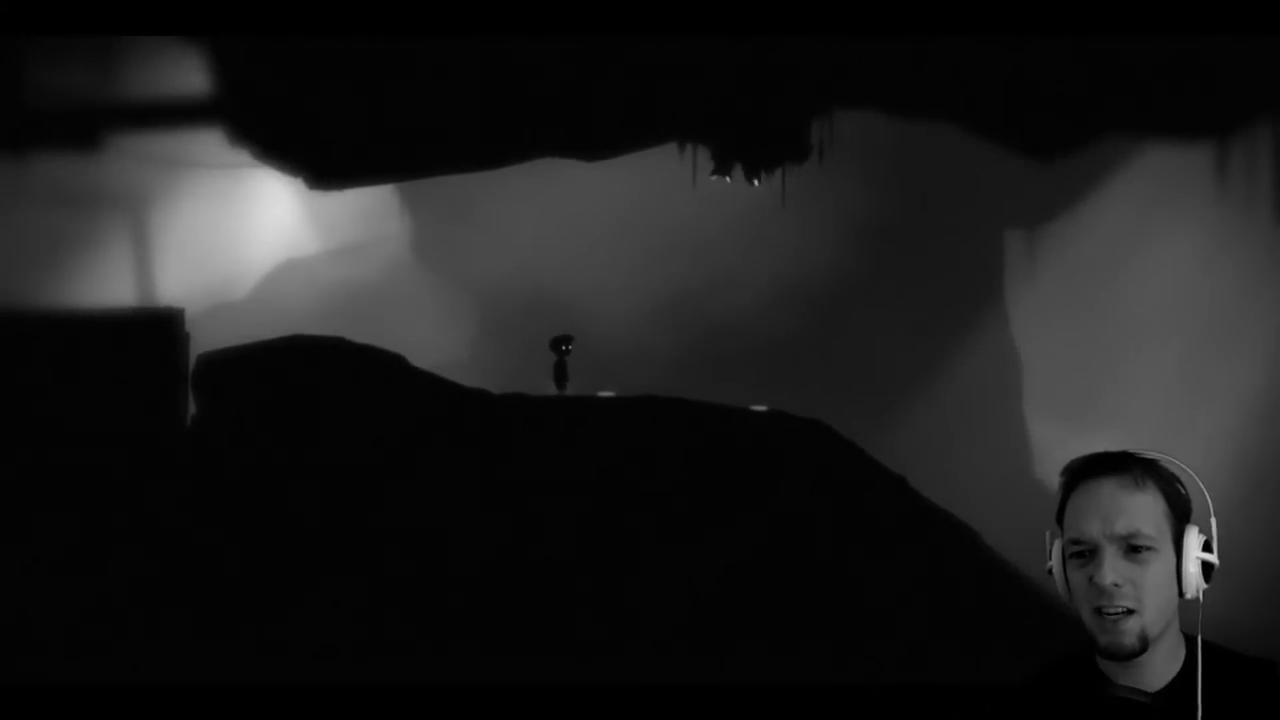
key("Right")
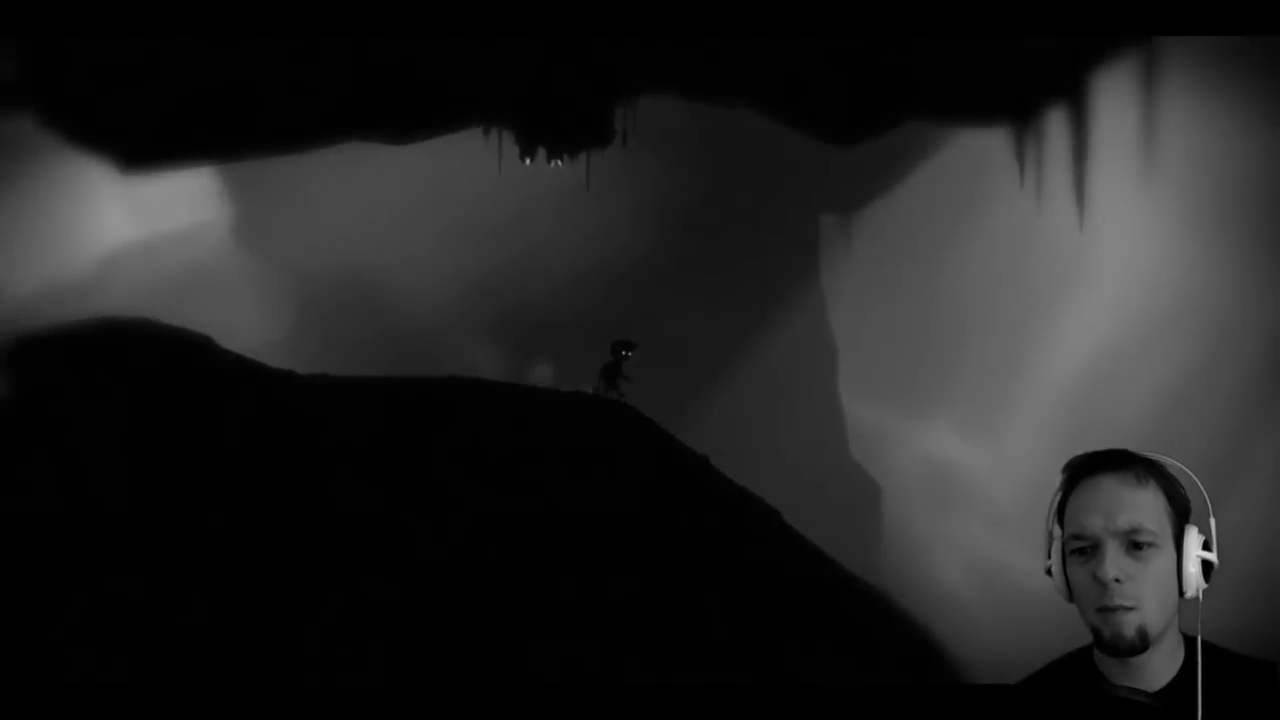
key("Right")
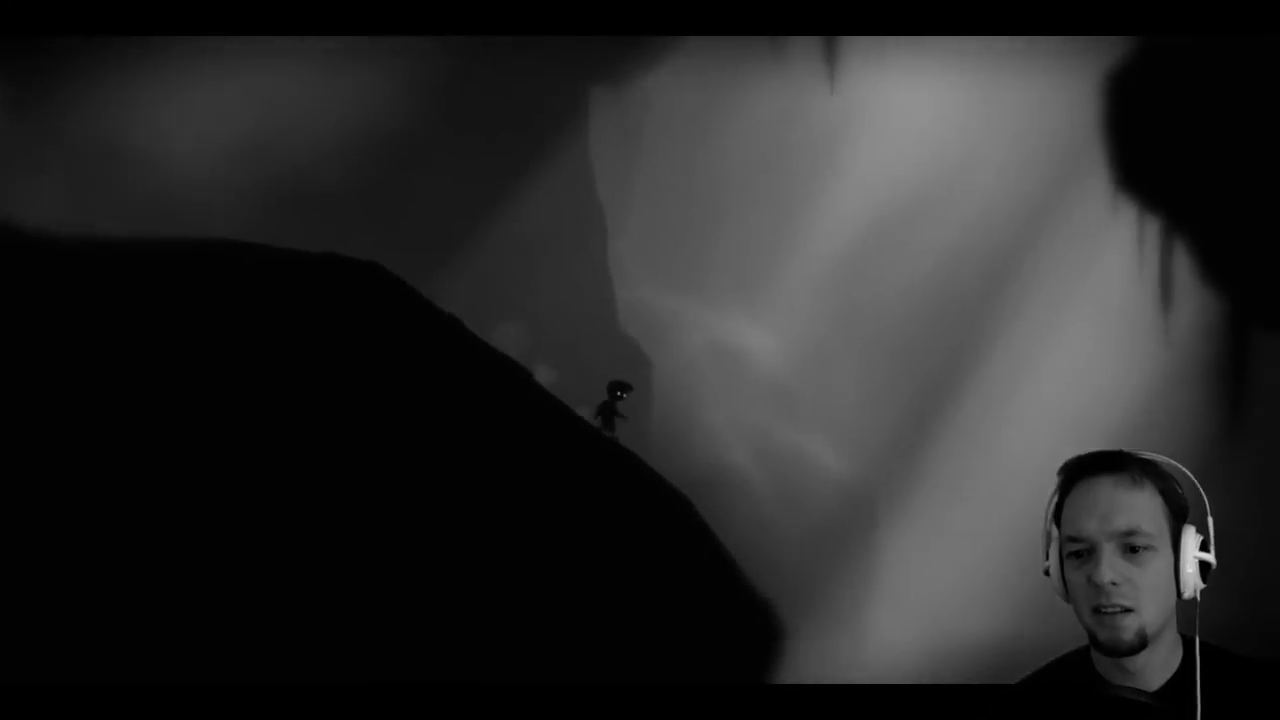
key("Right")
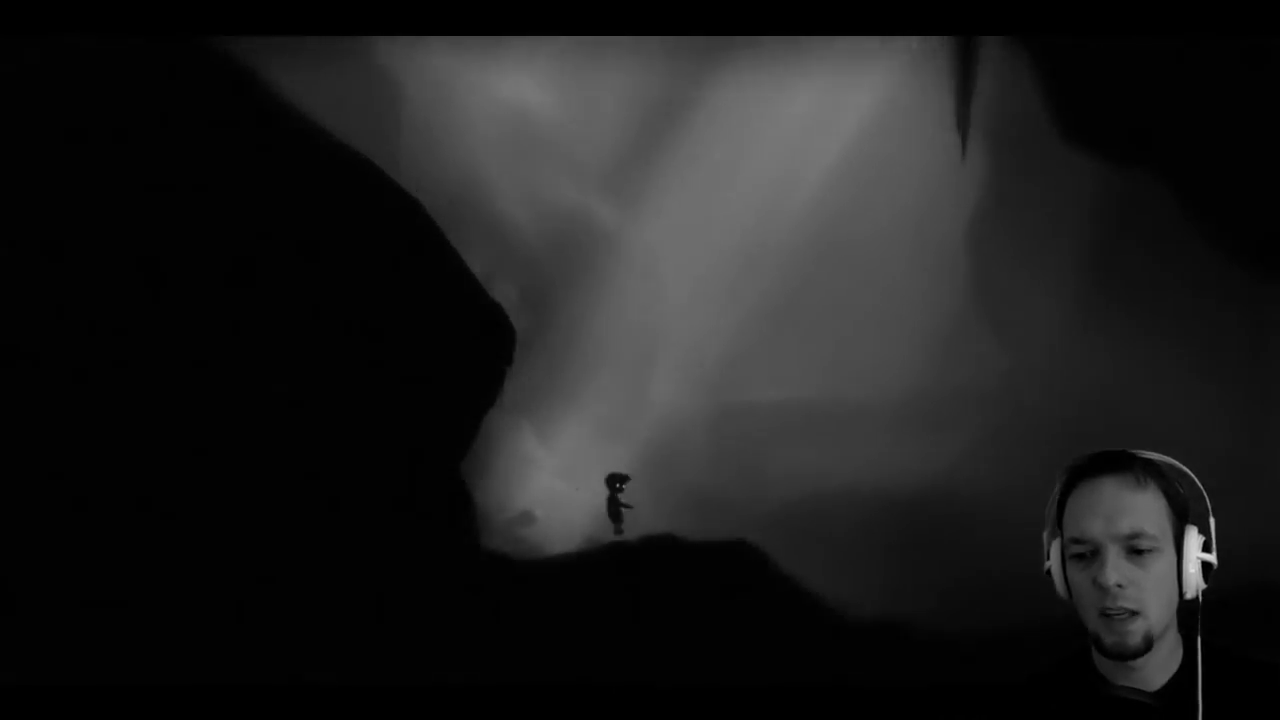
key("Right")
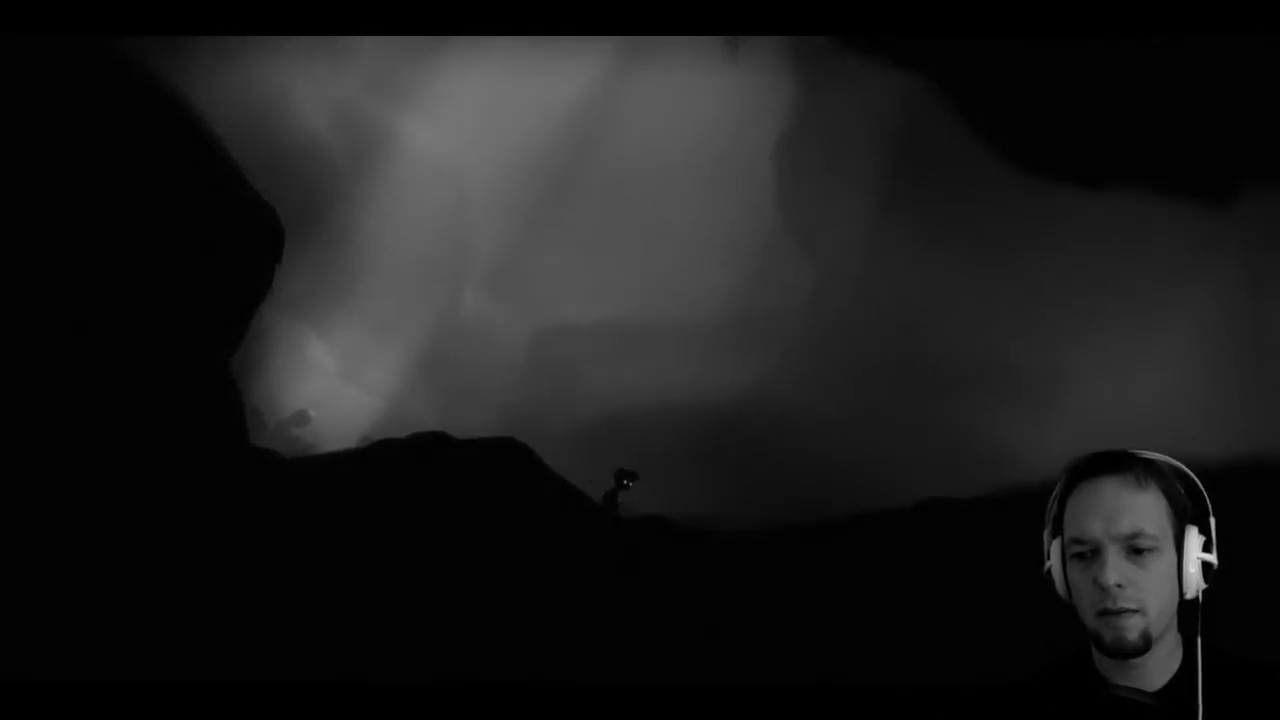
key("Right")
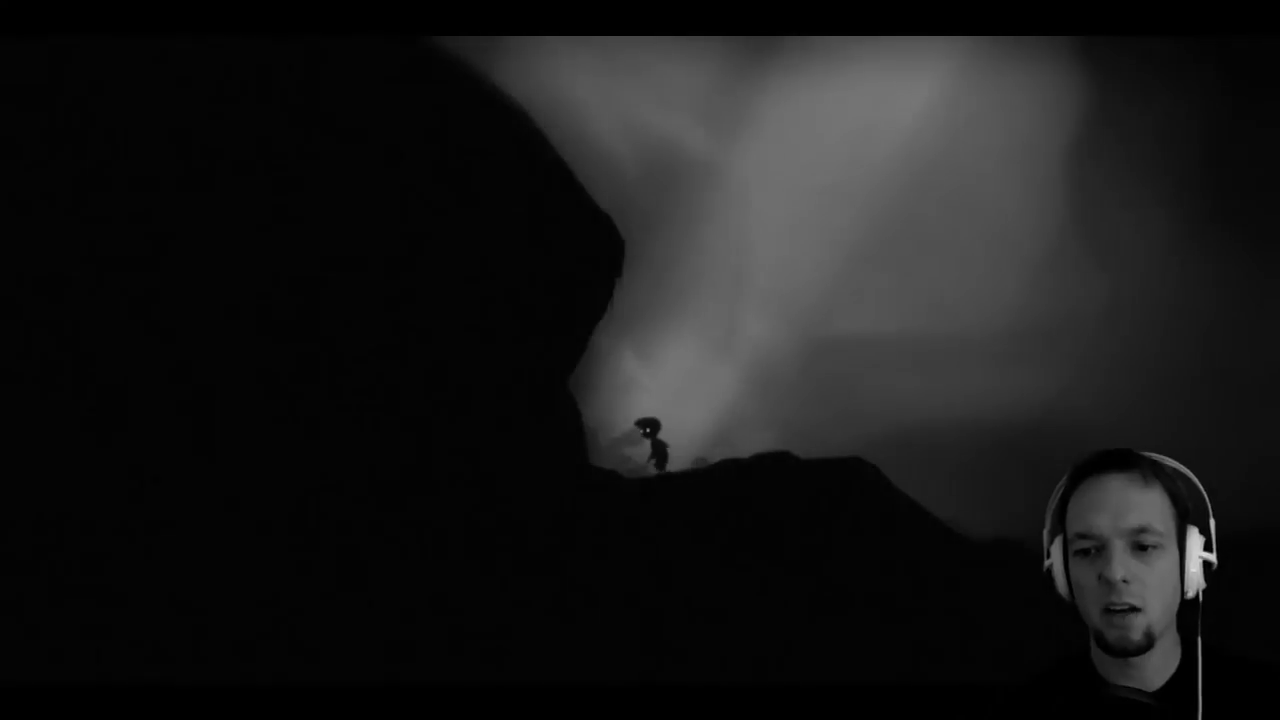
Run the boy right down the slope and along the ridge toward the hanging crates.
key("Right")
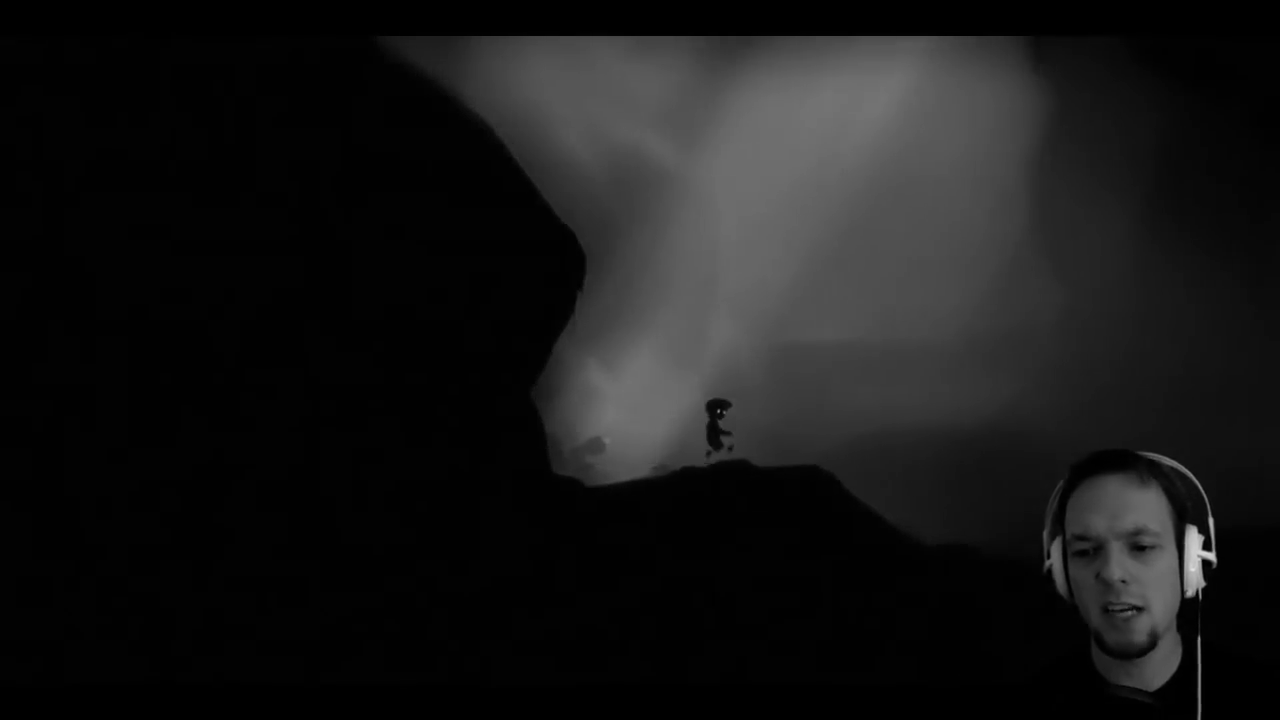
key("Right")
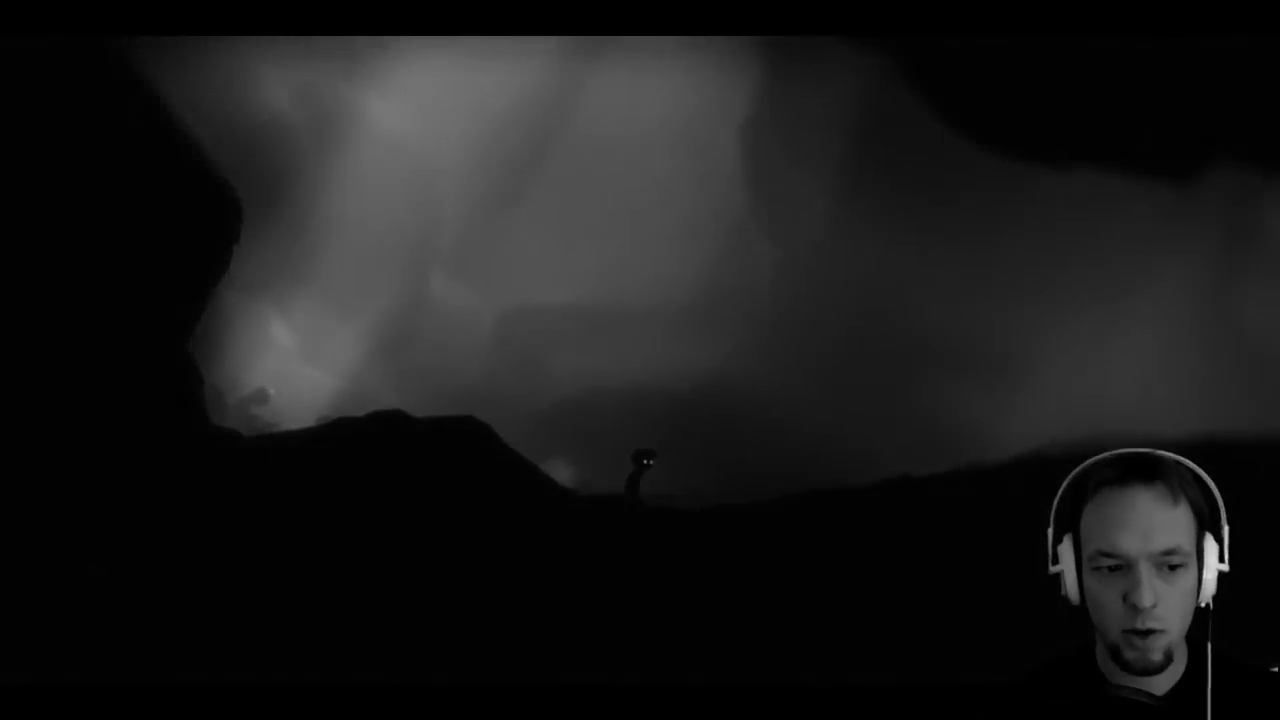
key("Right")
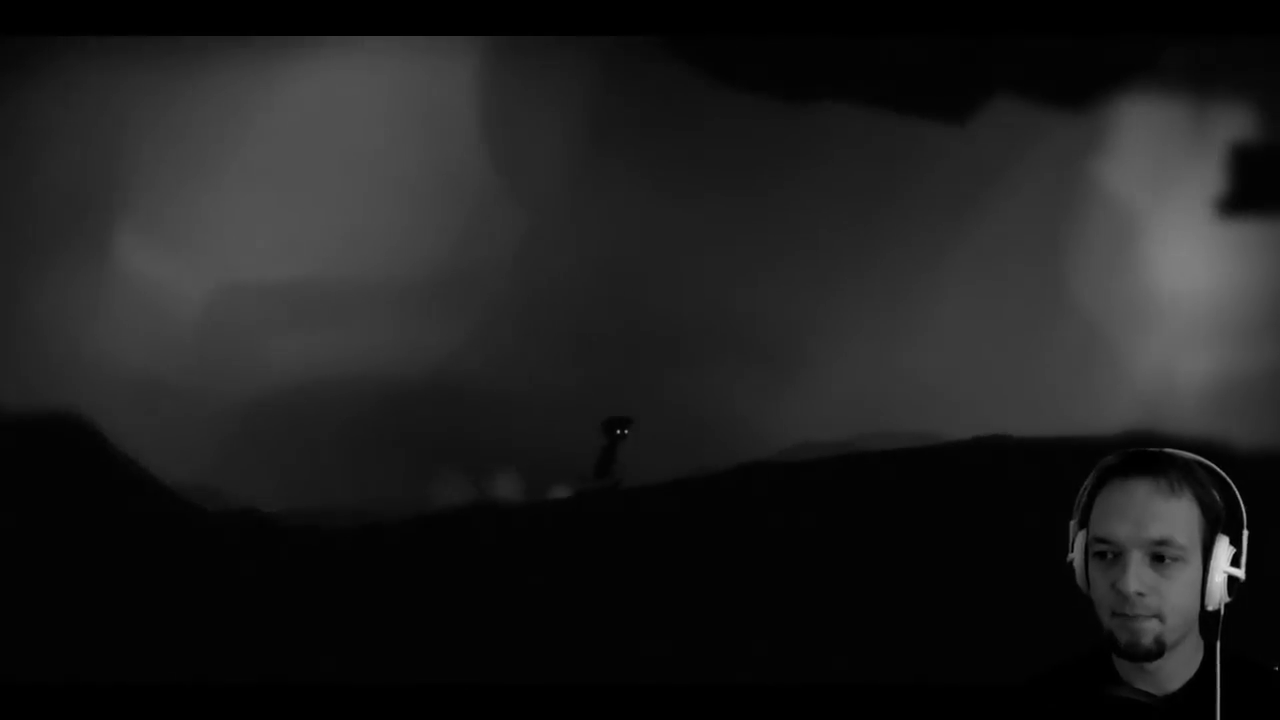
key("Right")
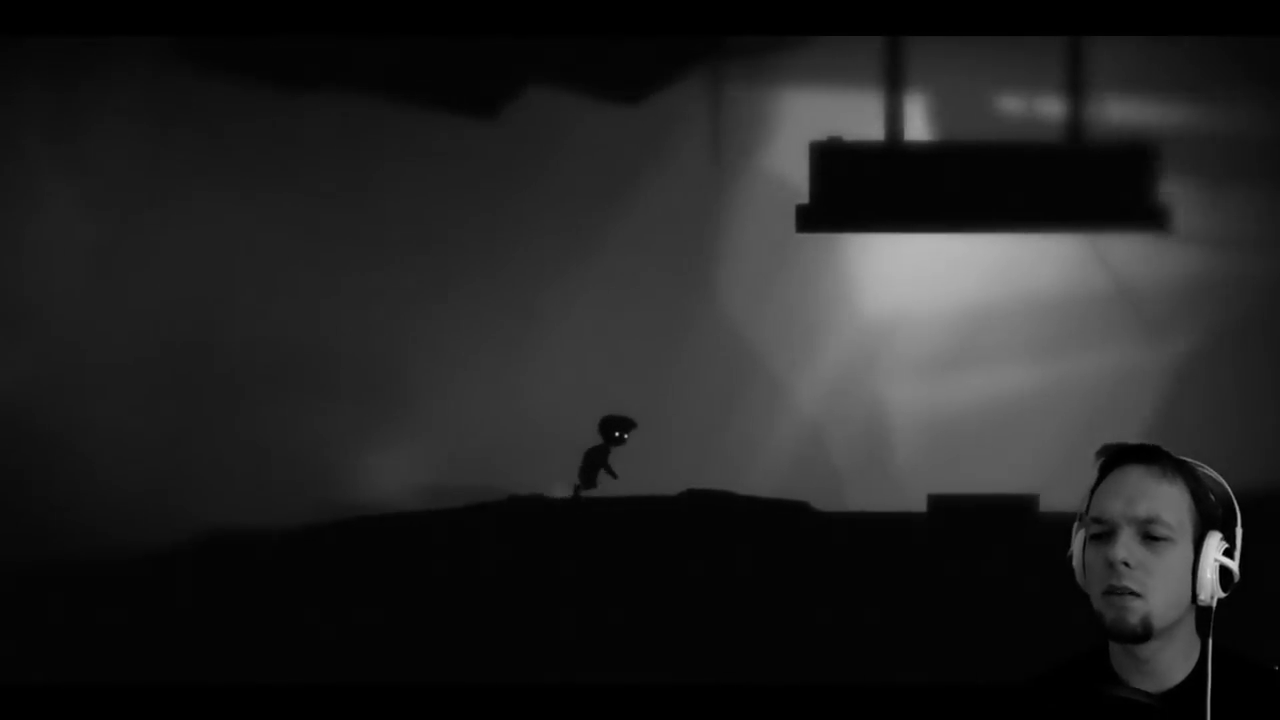
key("Right")
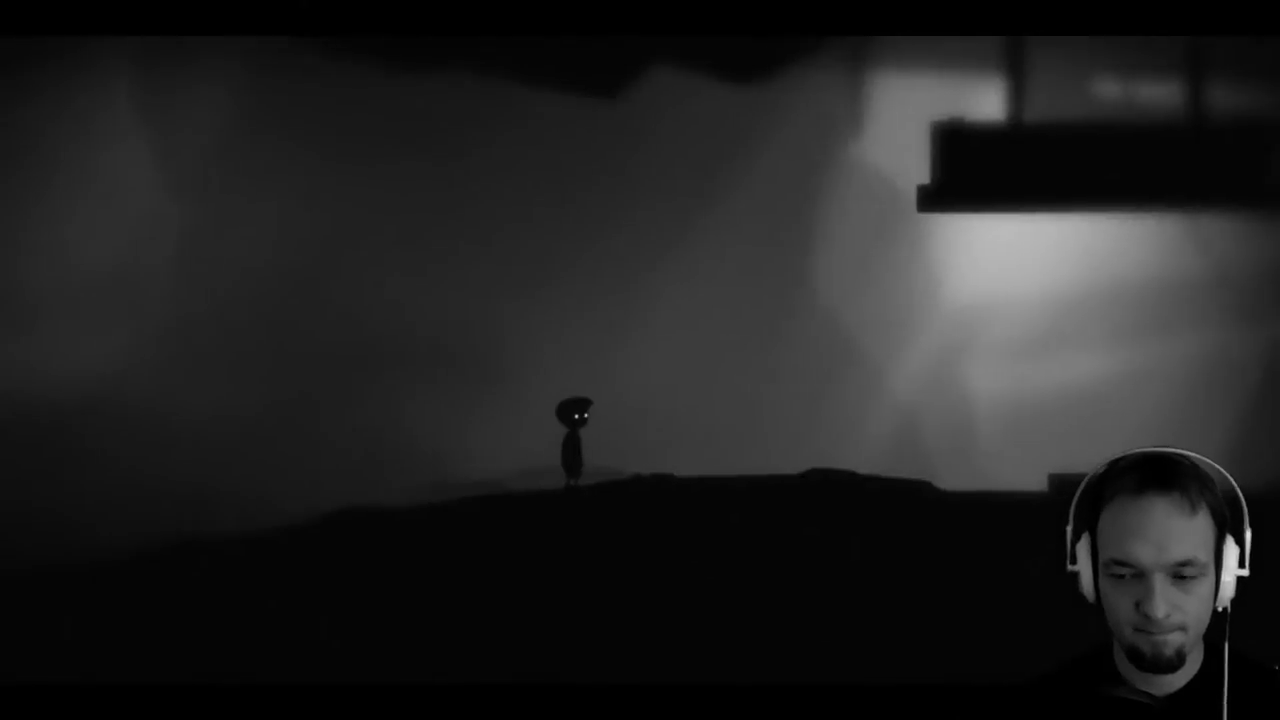
Run right beneath the hanging platforms, jumping the small box and the low blocks.
key("Right")
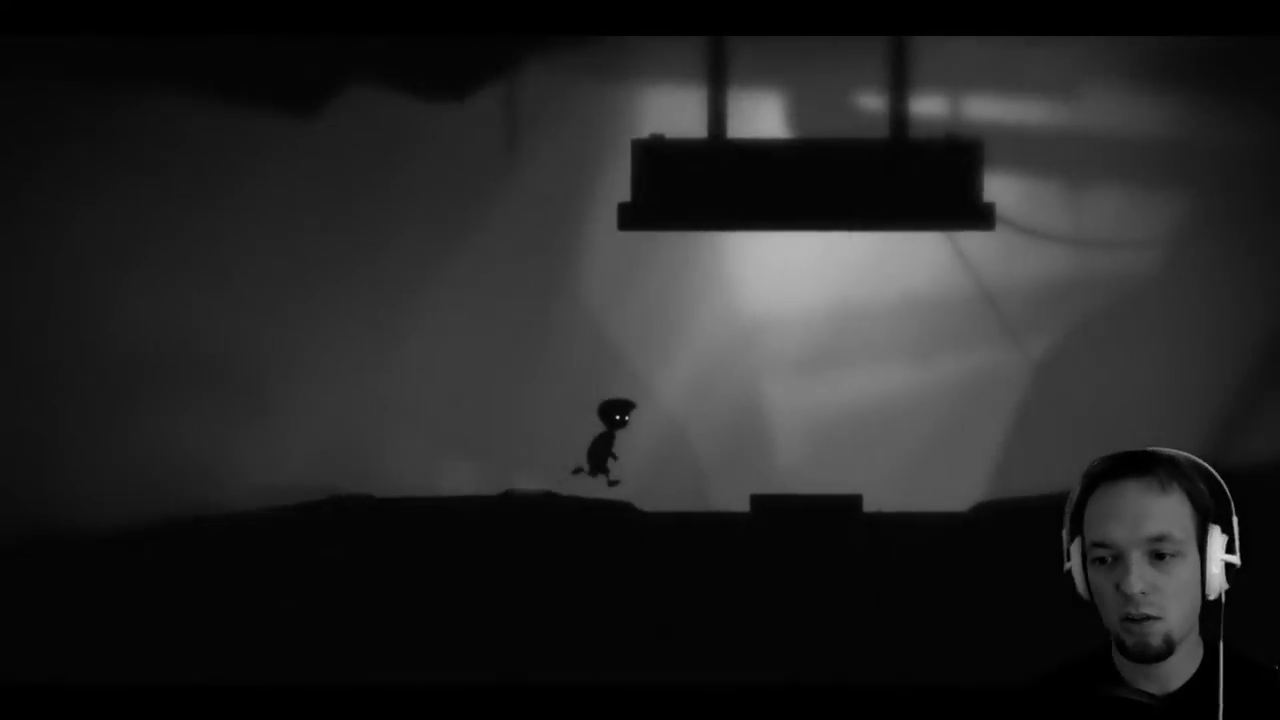
key("Right")
key("Up")
key("Up")
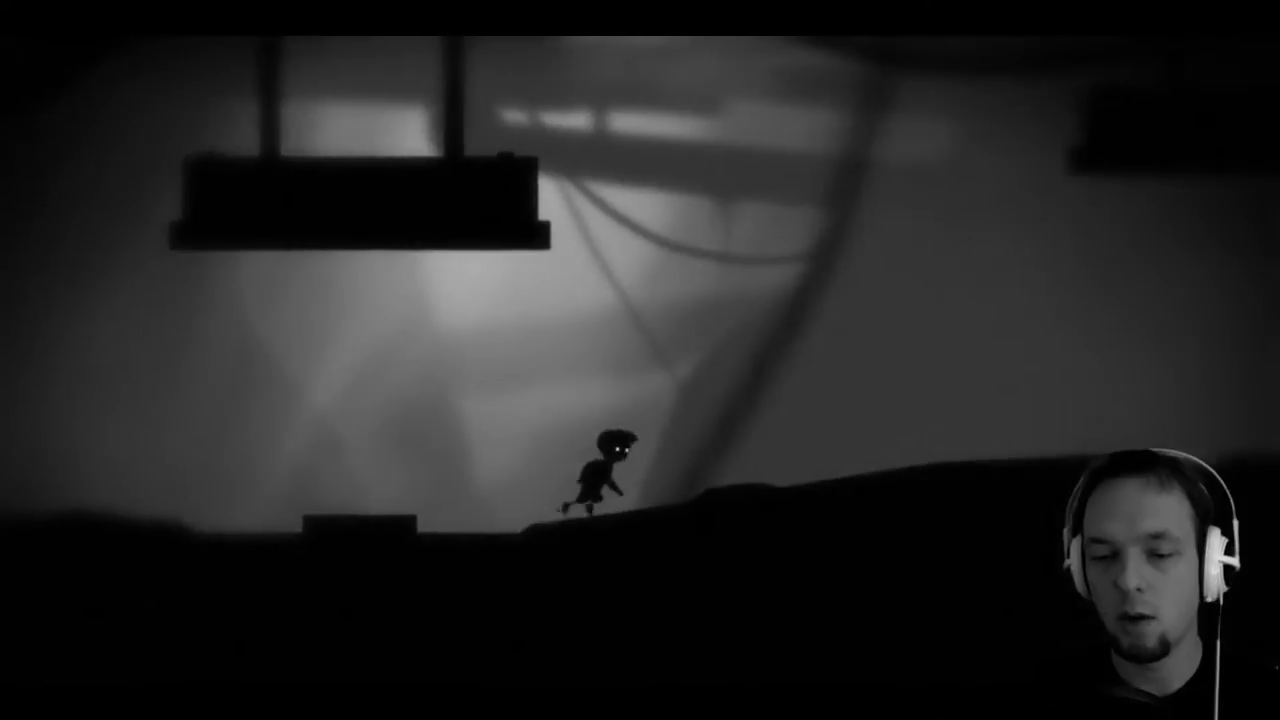
key("Right")
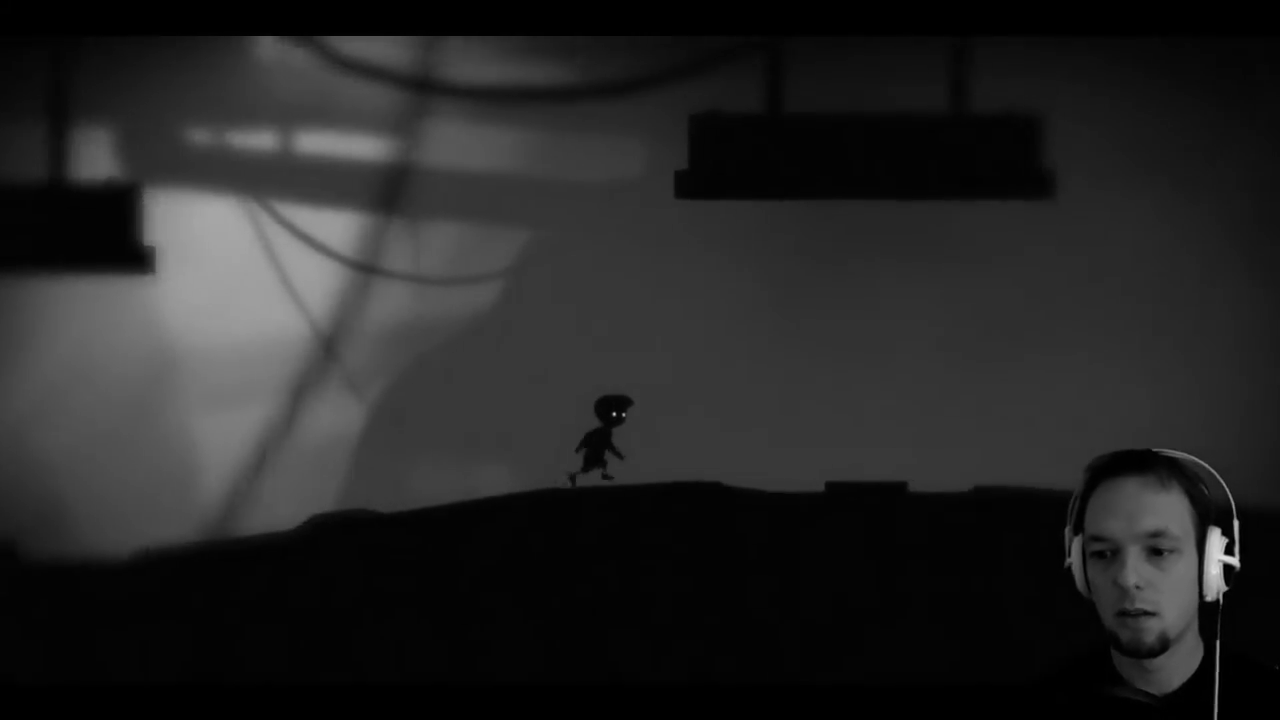
key("Right")
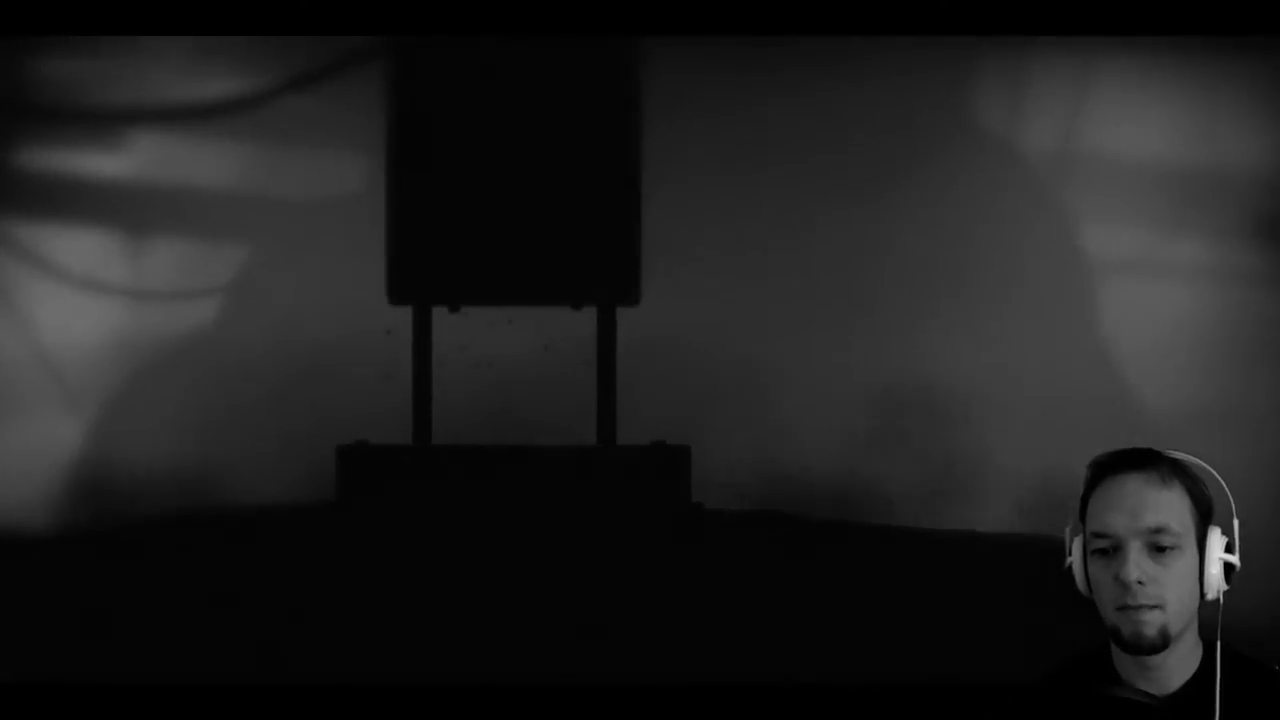
key("Right")
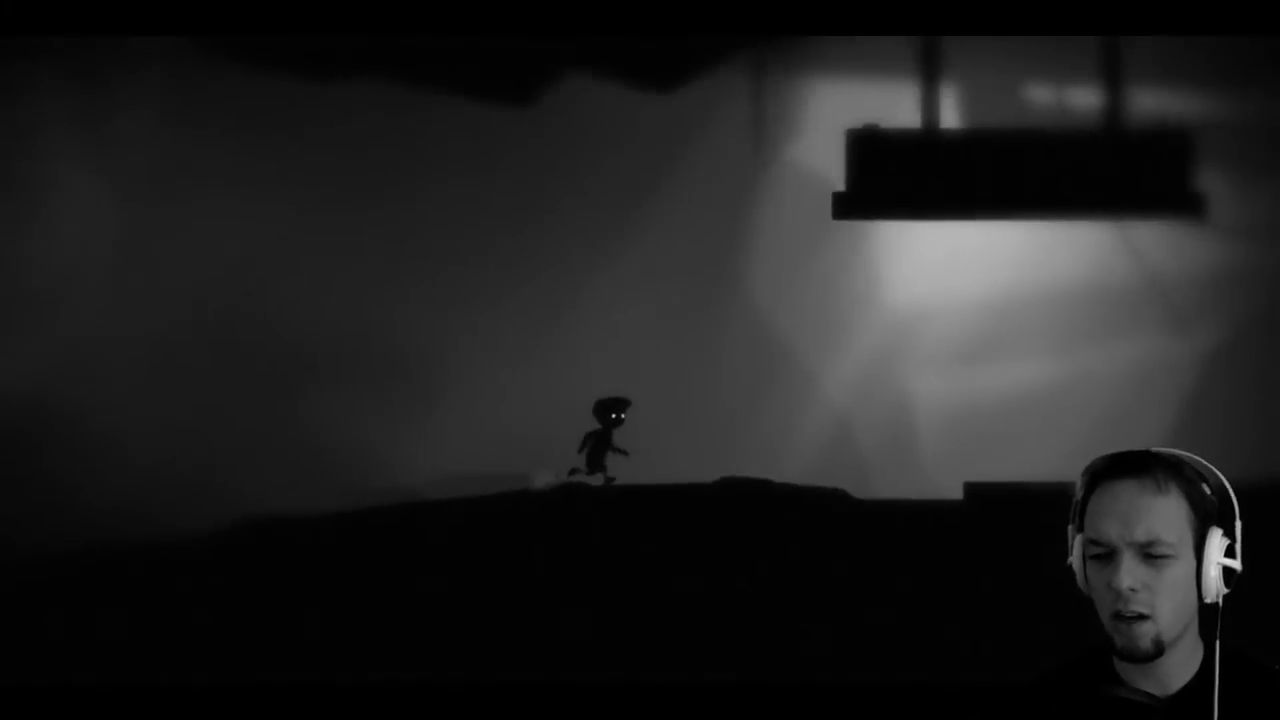
key("Right")
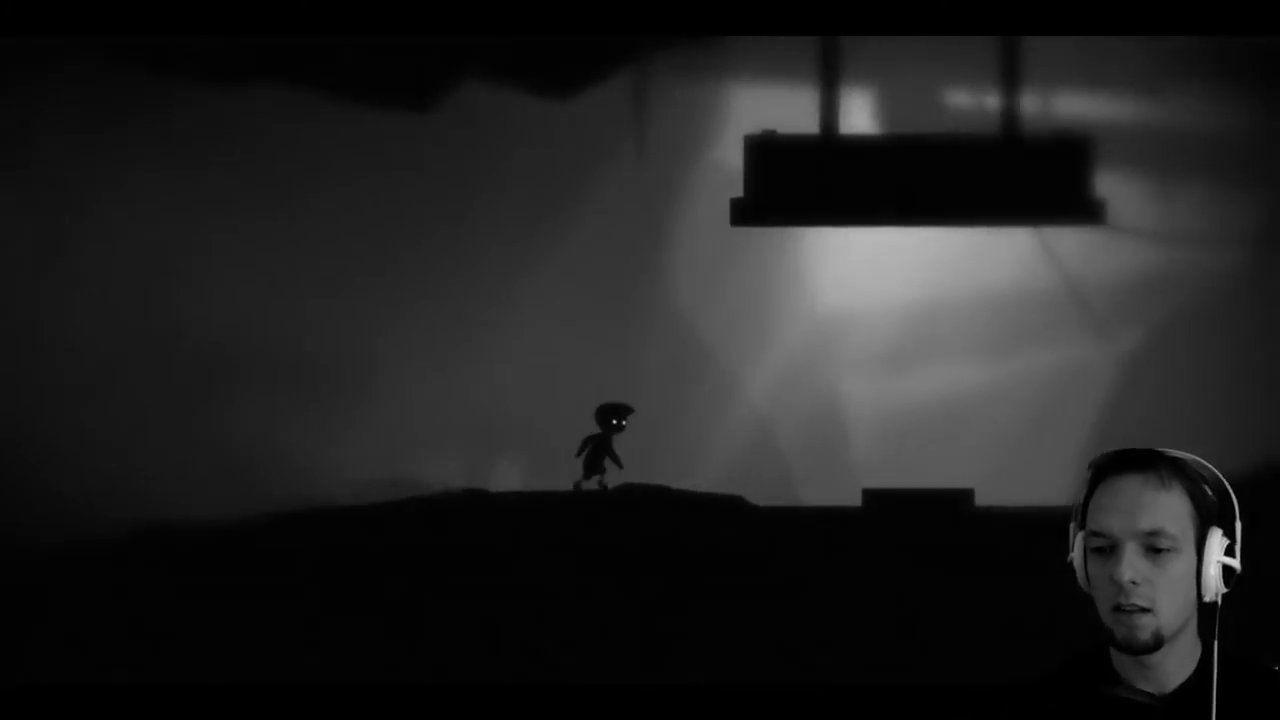
key("Up")
key("Up")
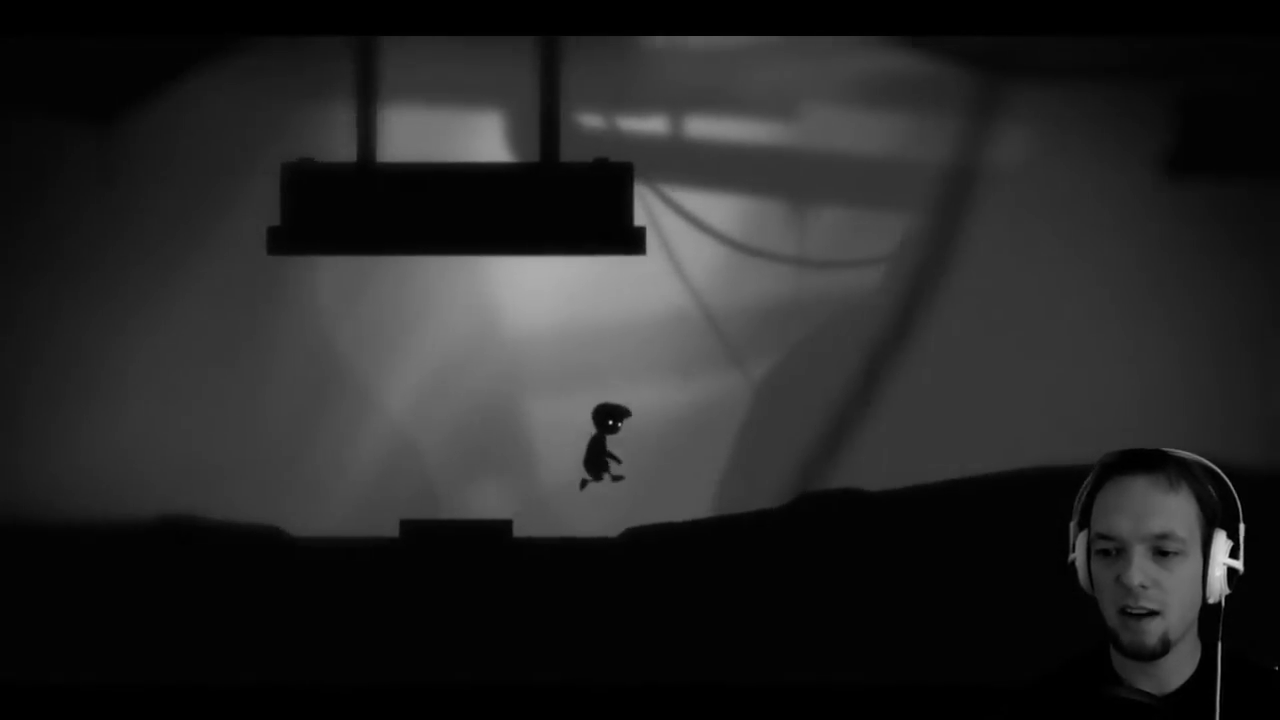
Run the boy to the edge and jump across the spiked gap.
key("Right")
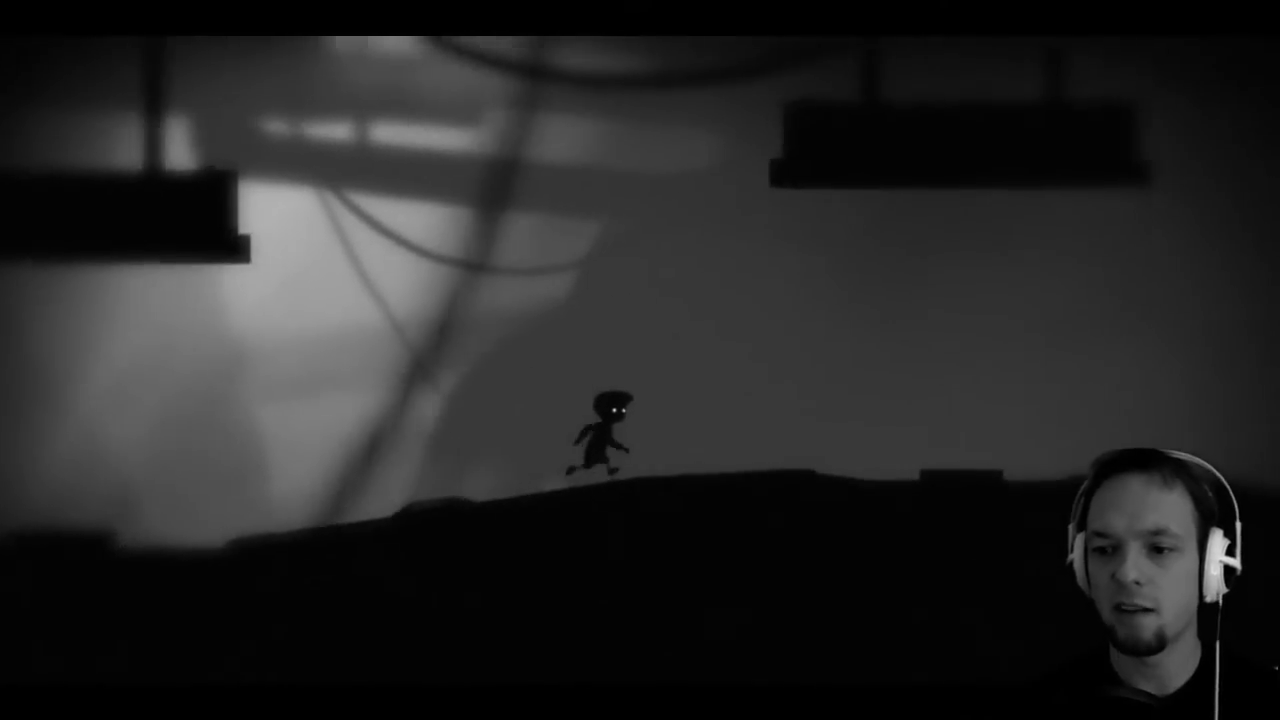
key("Up")
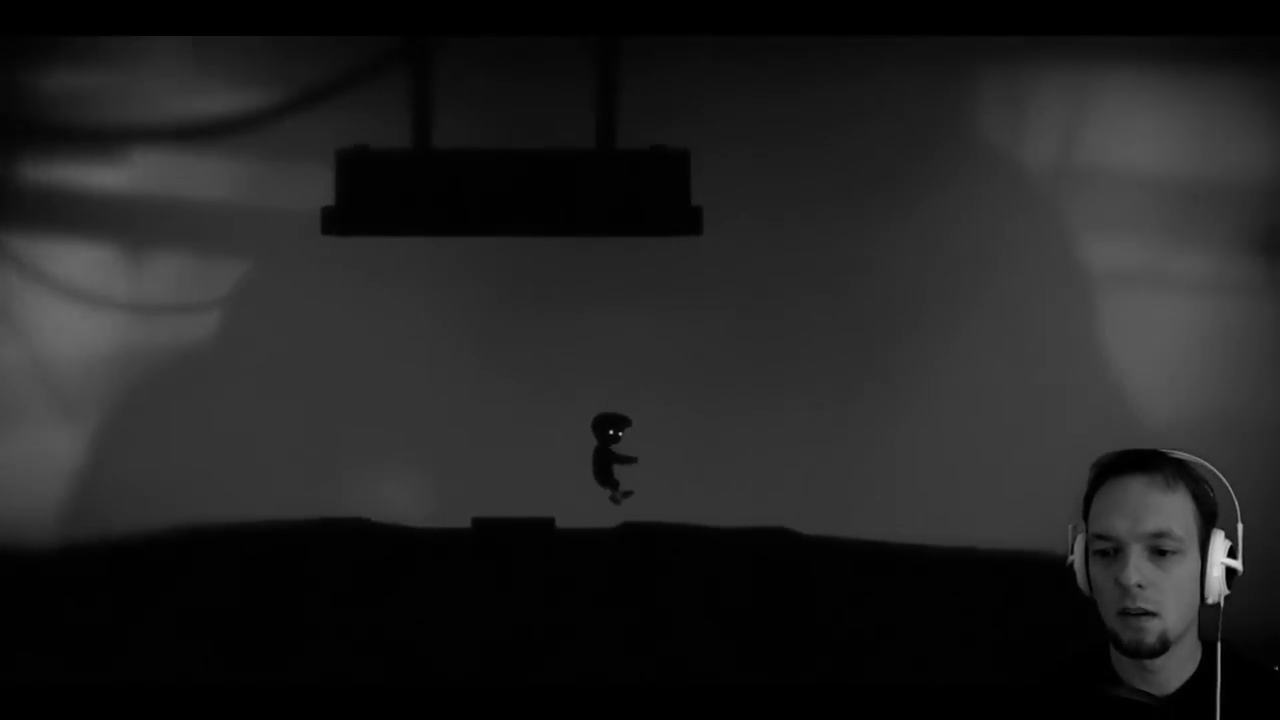
key("Right")
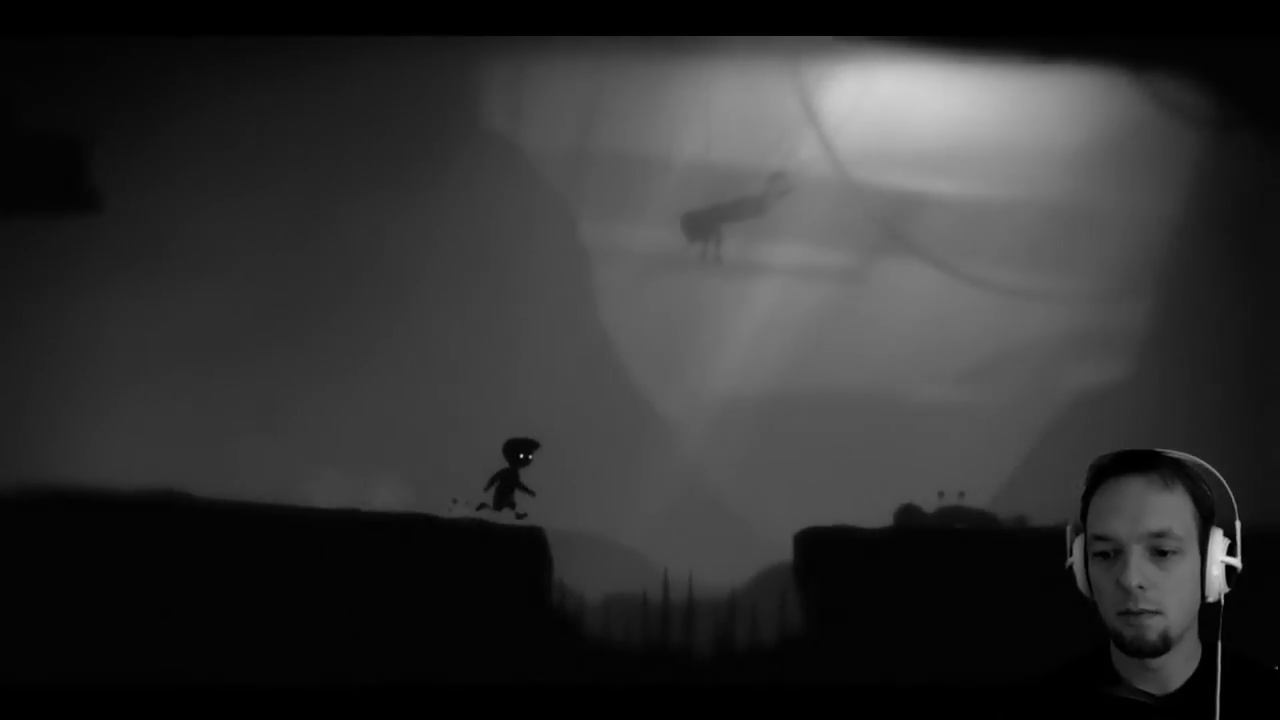
key("Up")
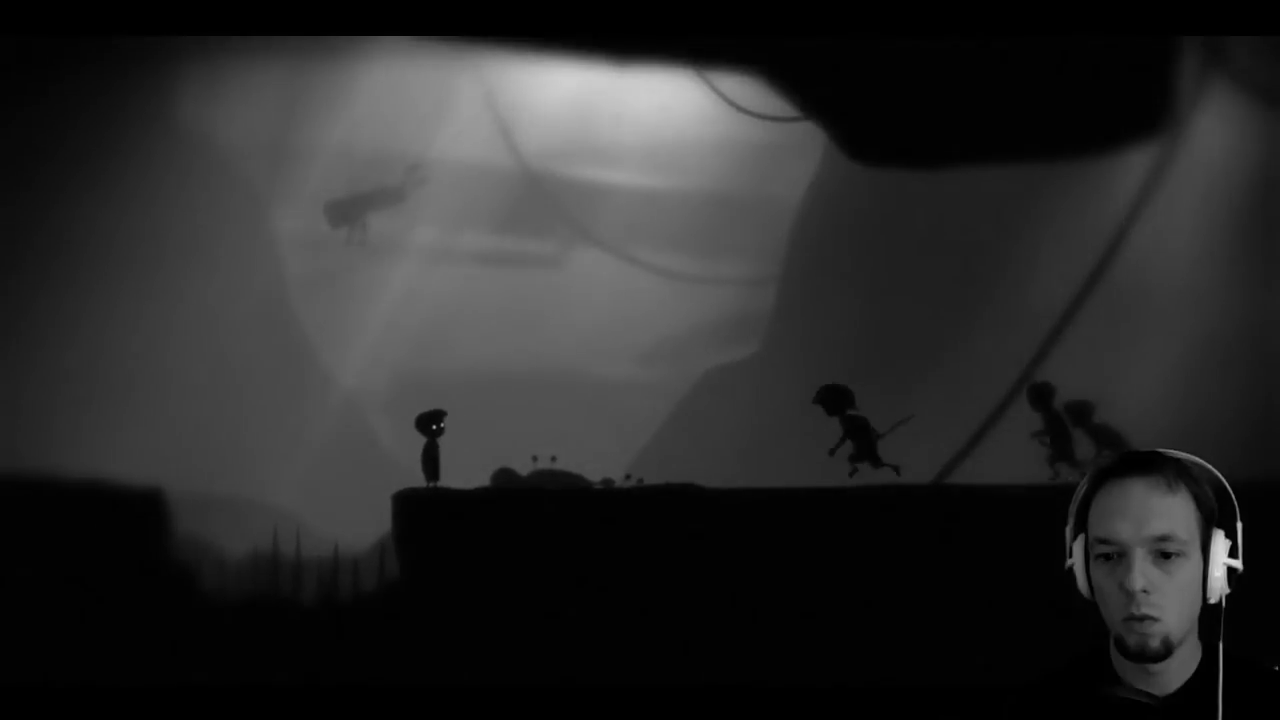
Jump back over the gap, flee left from the natives, and hop onto the small plate.
key("Up")
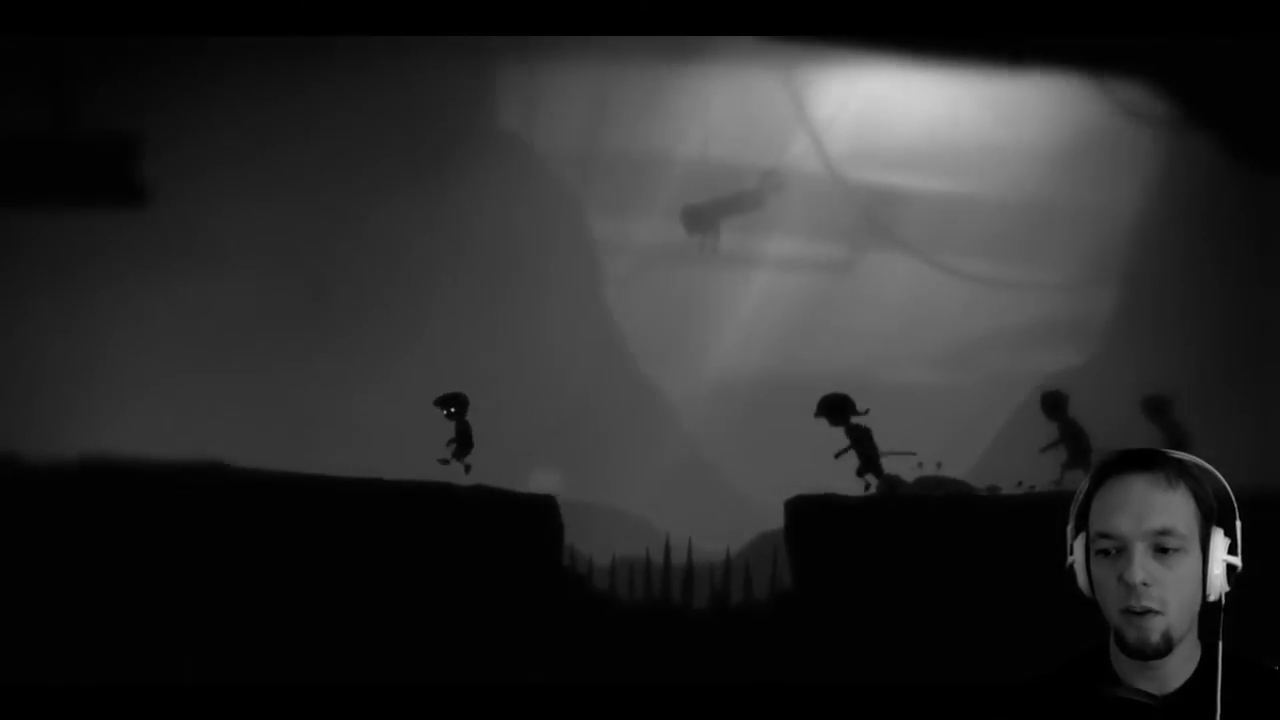
key("Left")
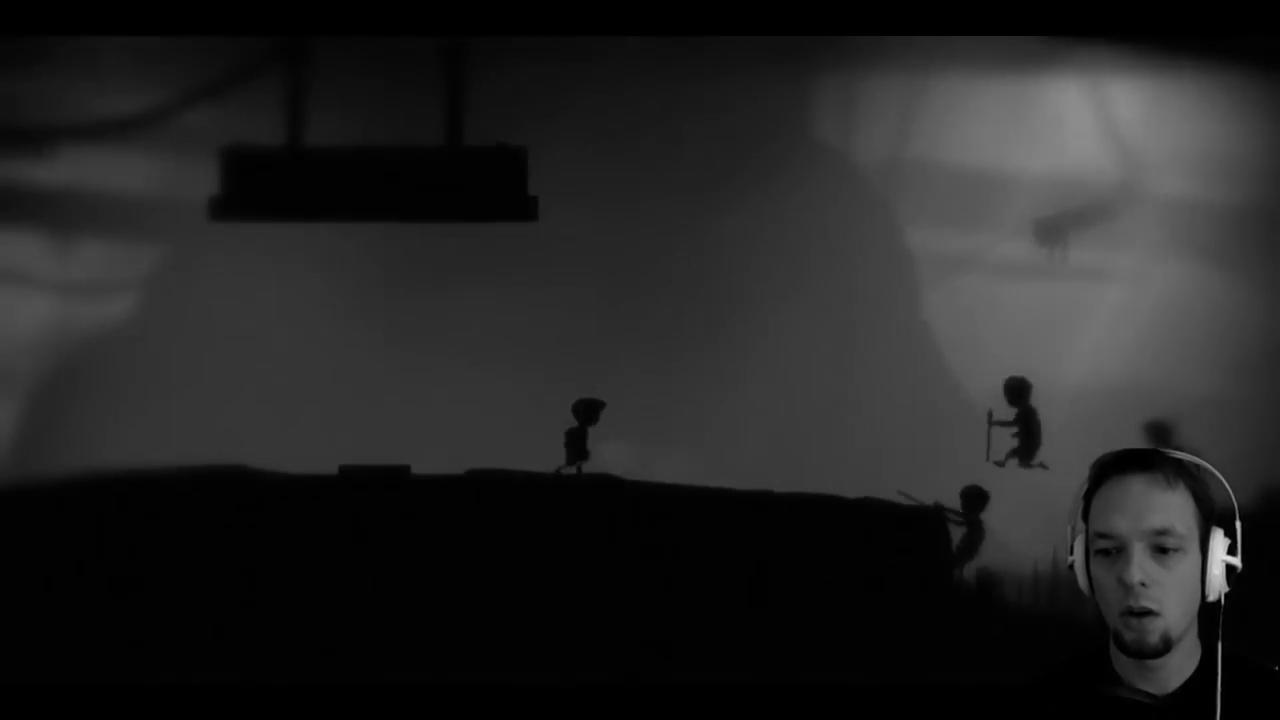
key("Left")
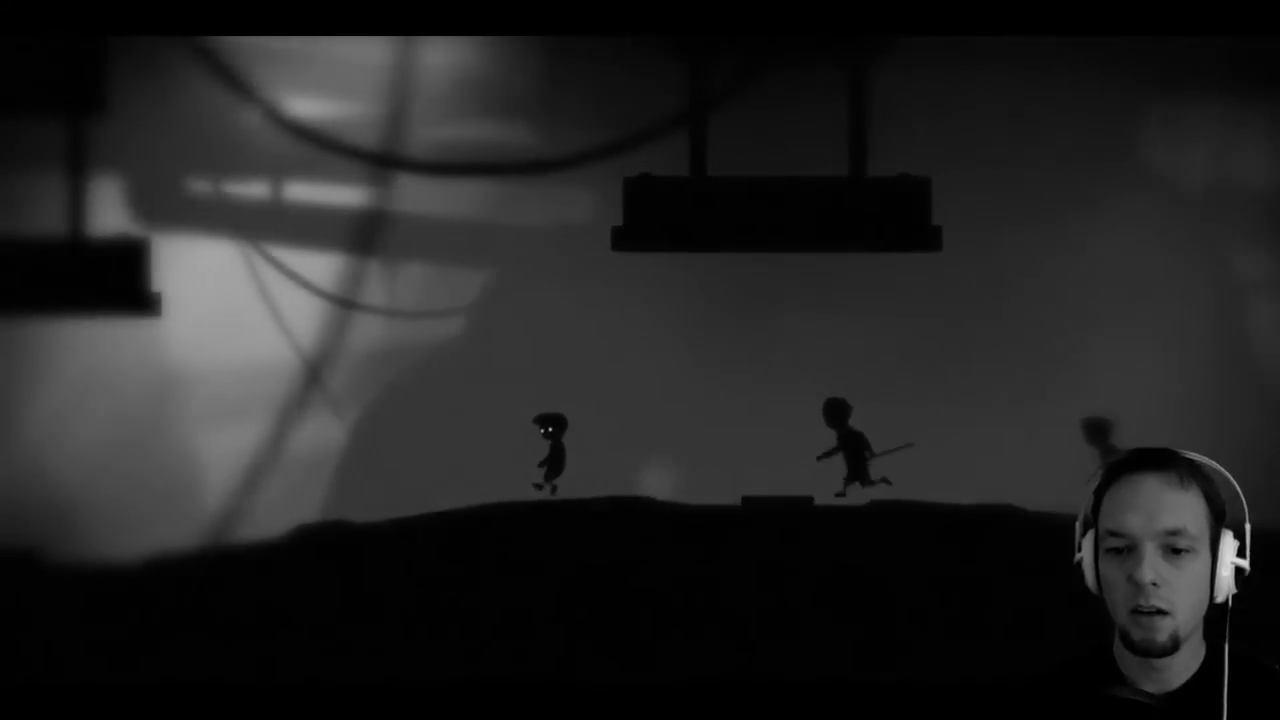
key("Left")
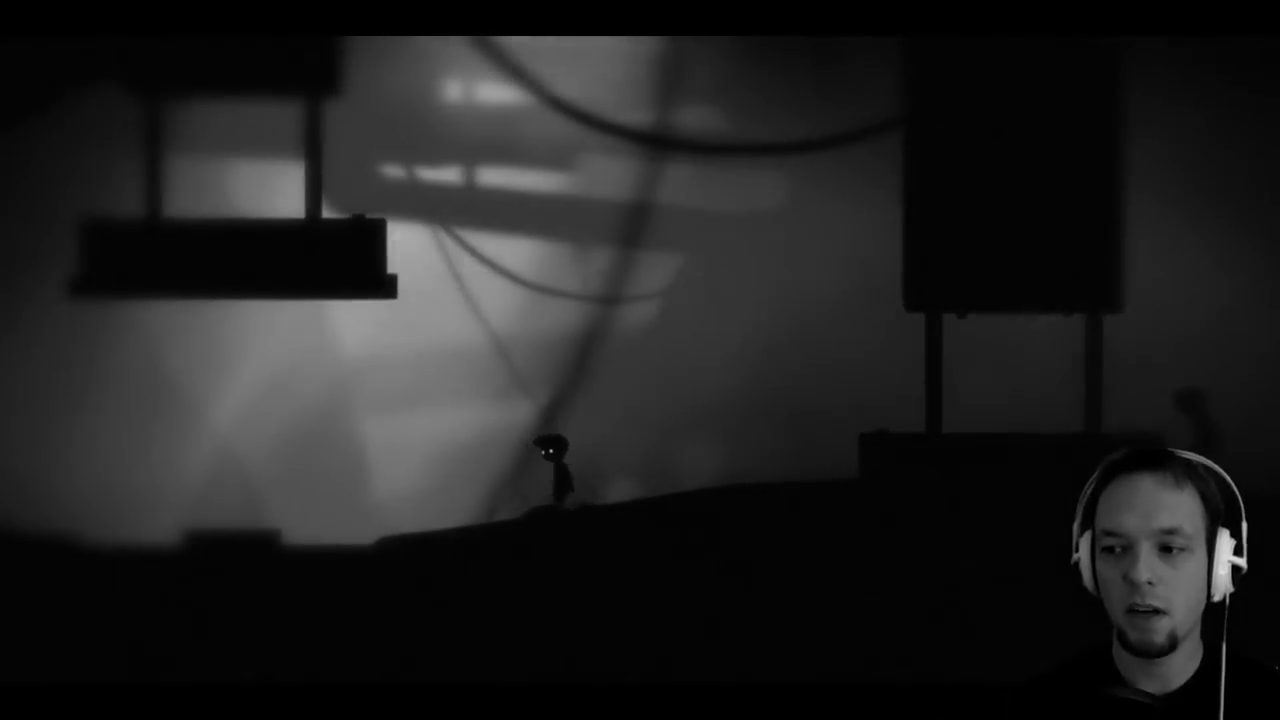
key("Left")
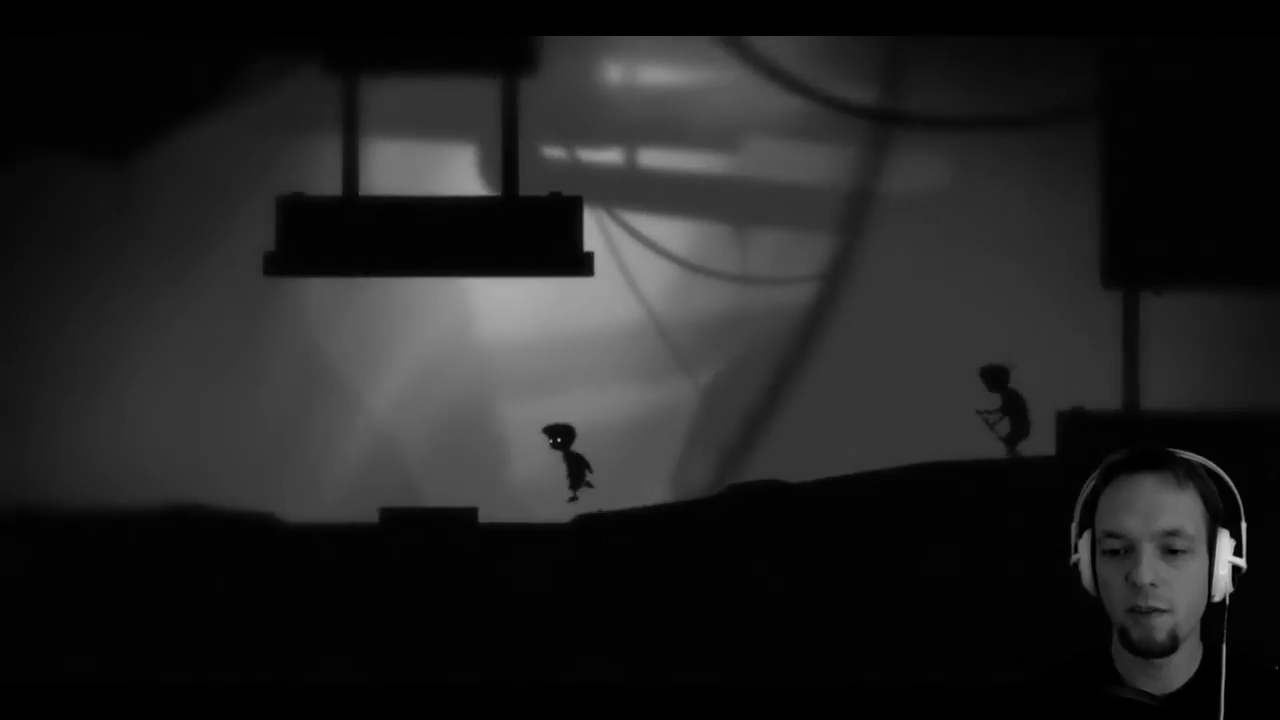
key("Up")
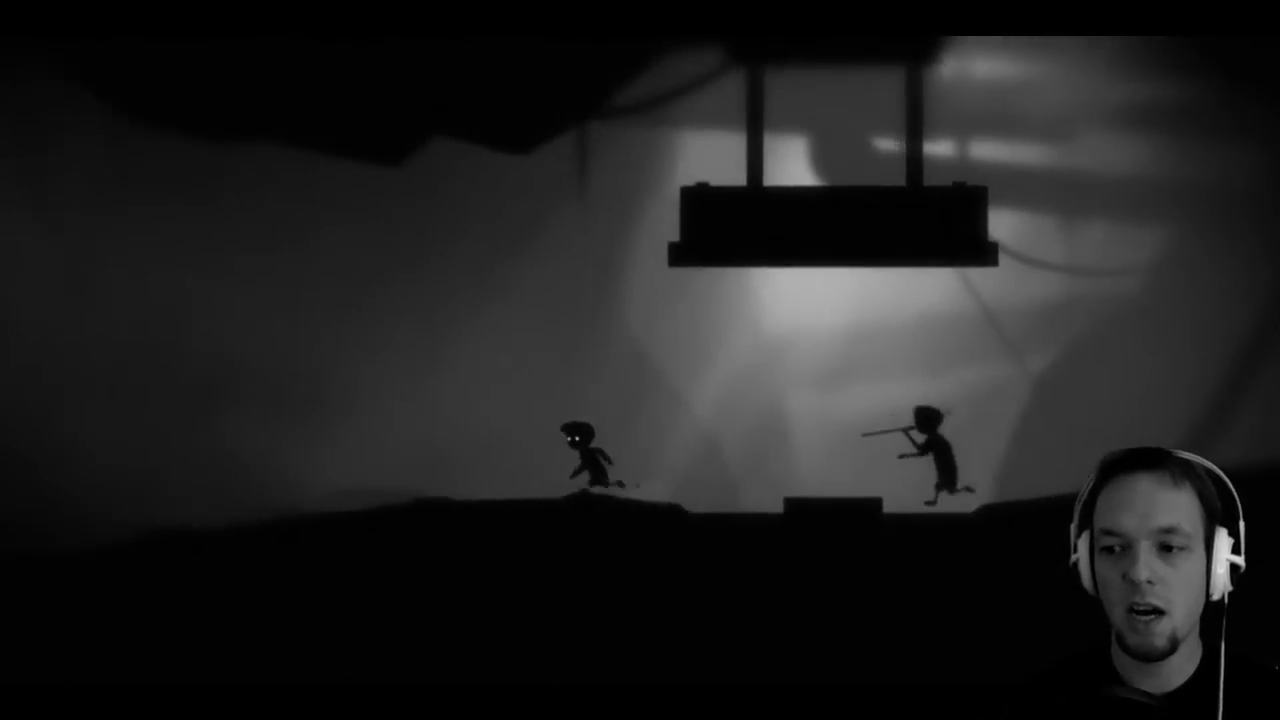
Walk the boy right past the pillar and onto the base under the hanging block.
key("Right")
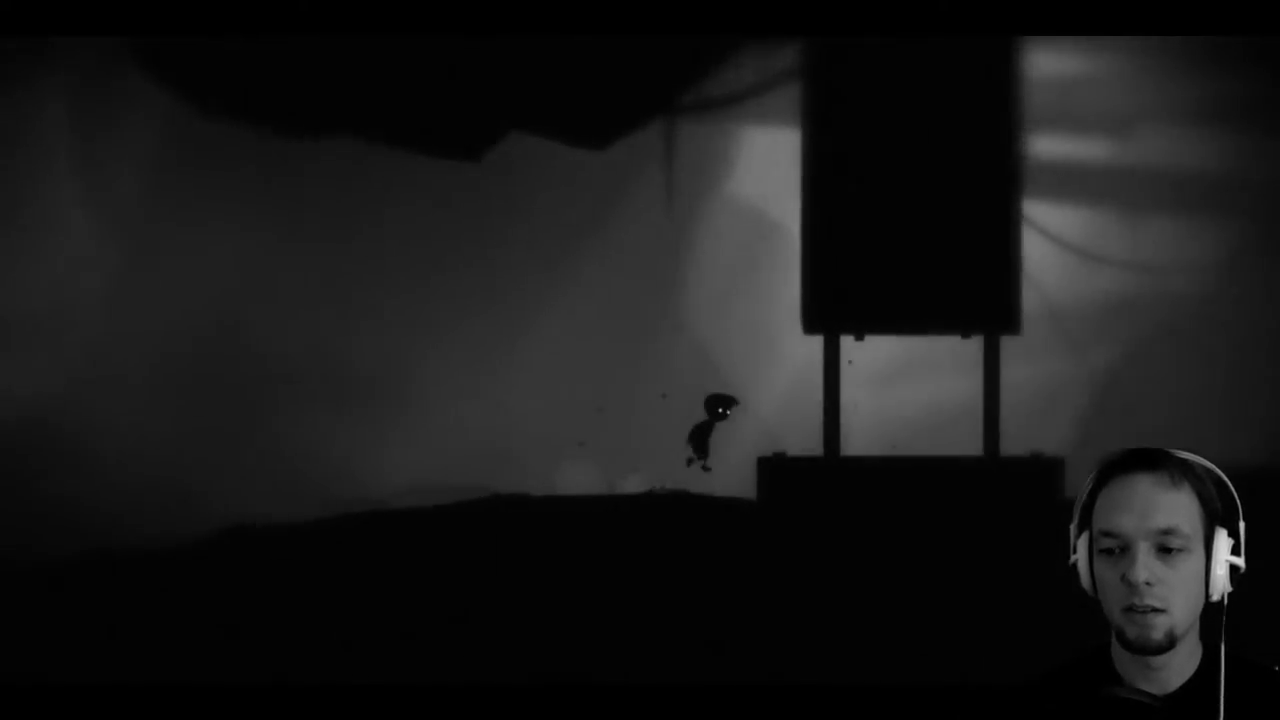
key("Right")
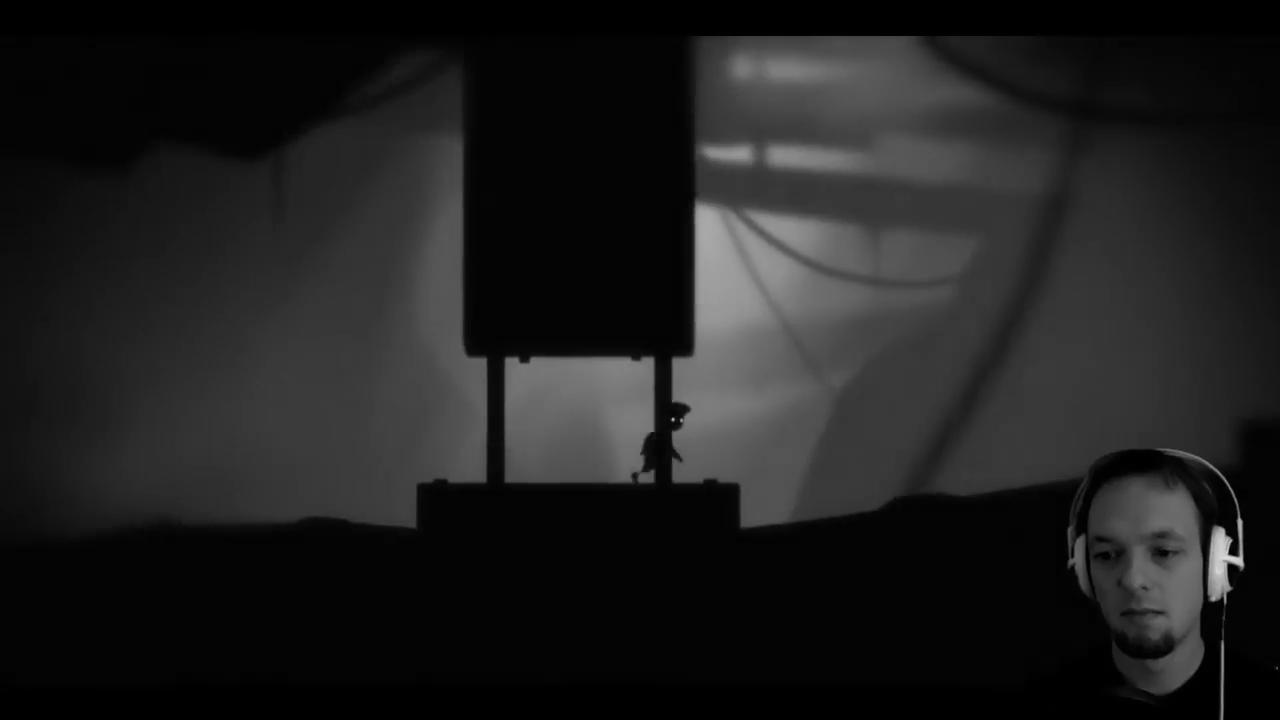
key("Right")
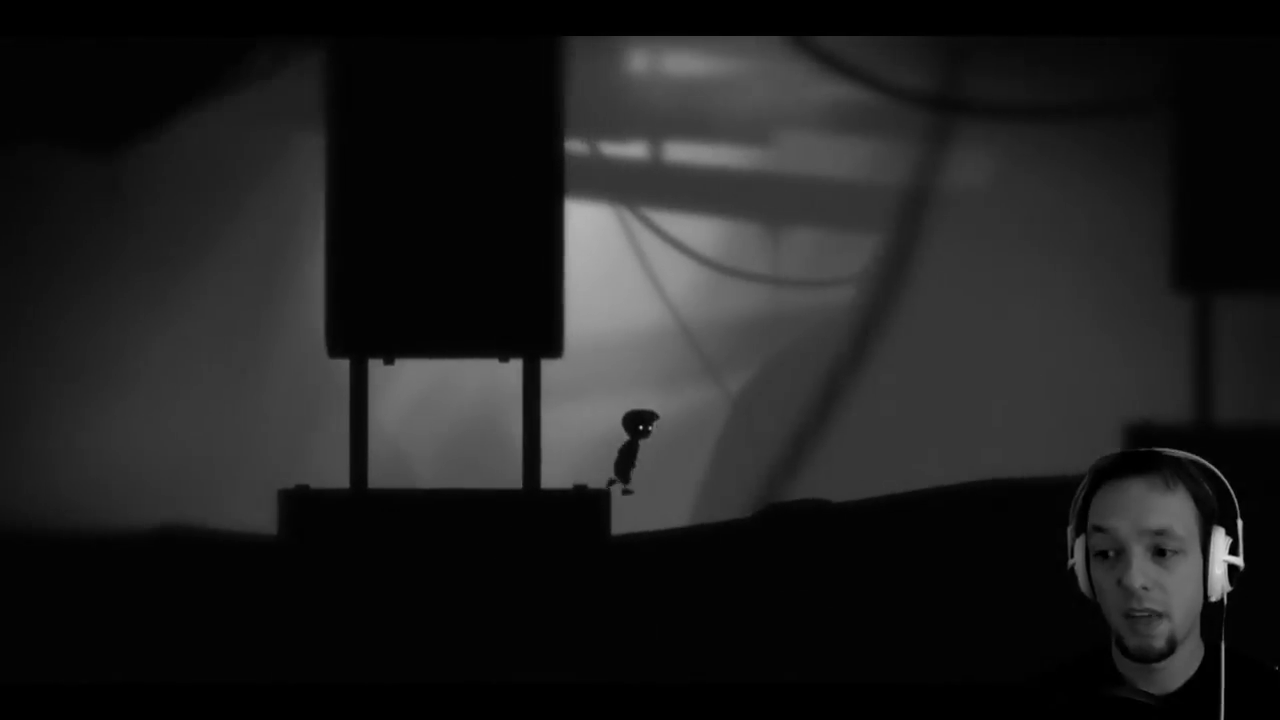
key("Right")
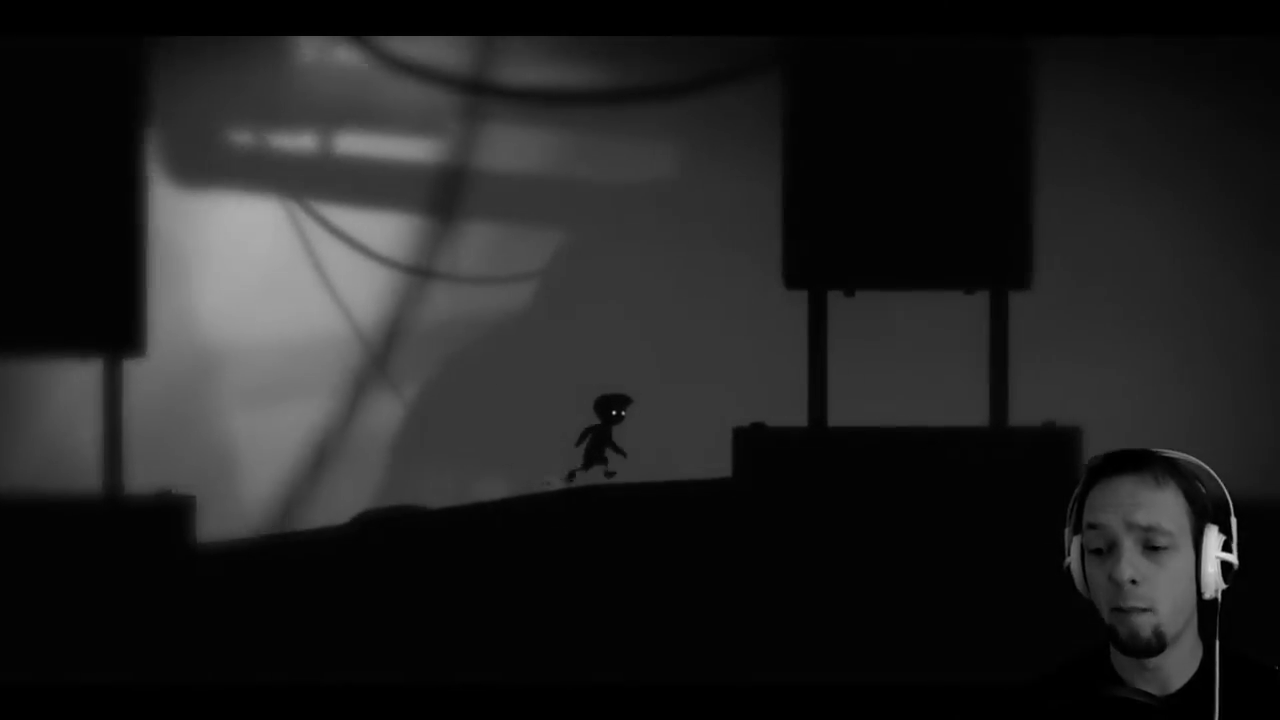
key("Right")
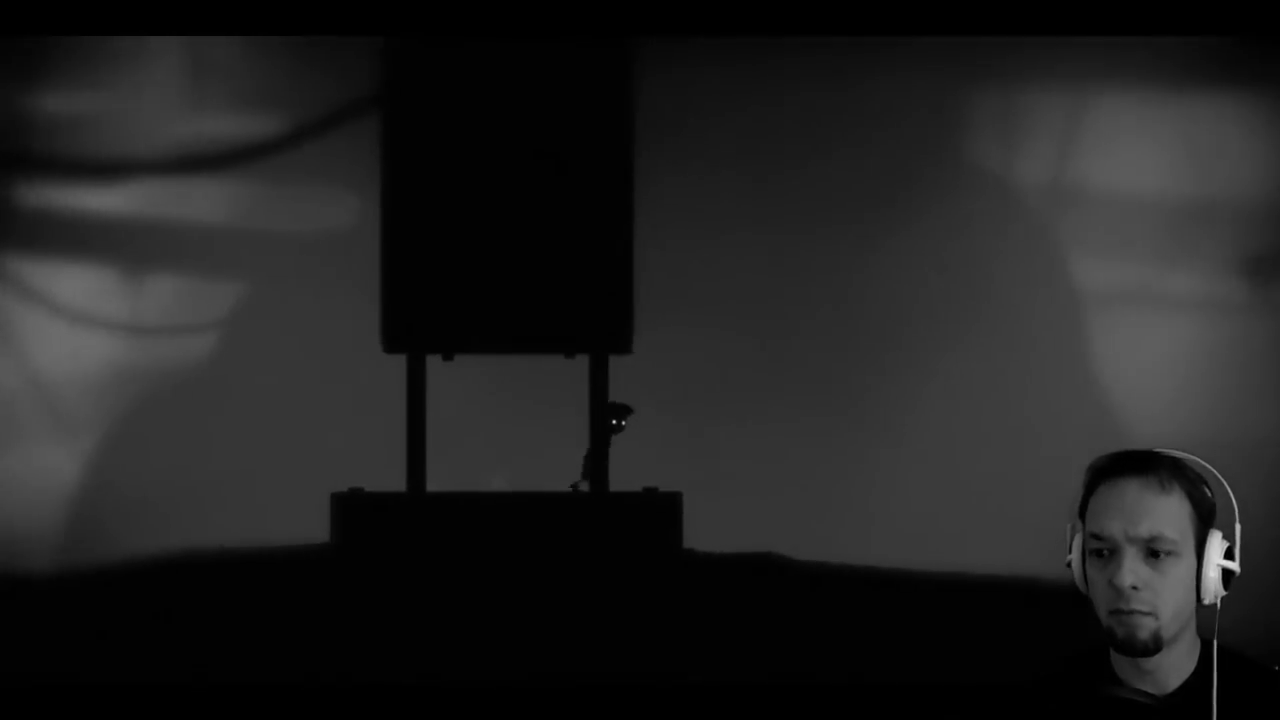
key("Right")
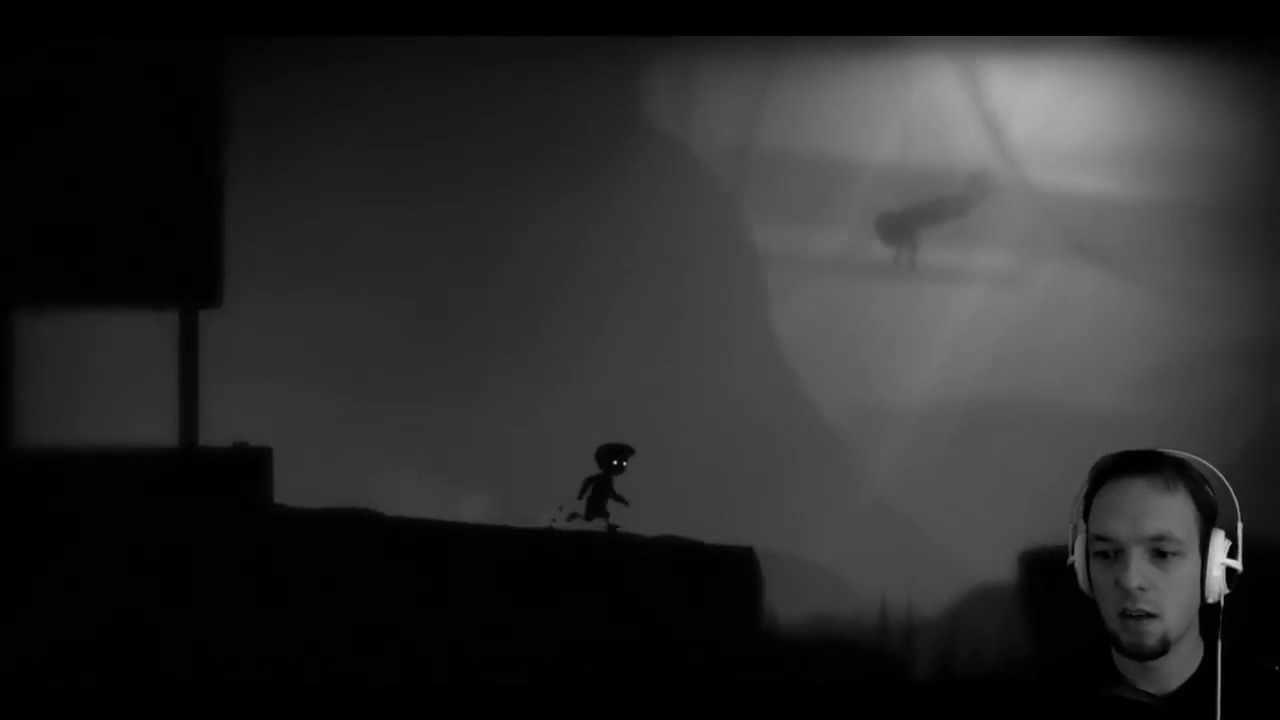
Leap over the spike pit and keep running right toward the tree.
key("Up")
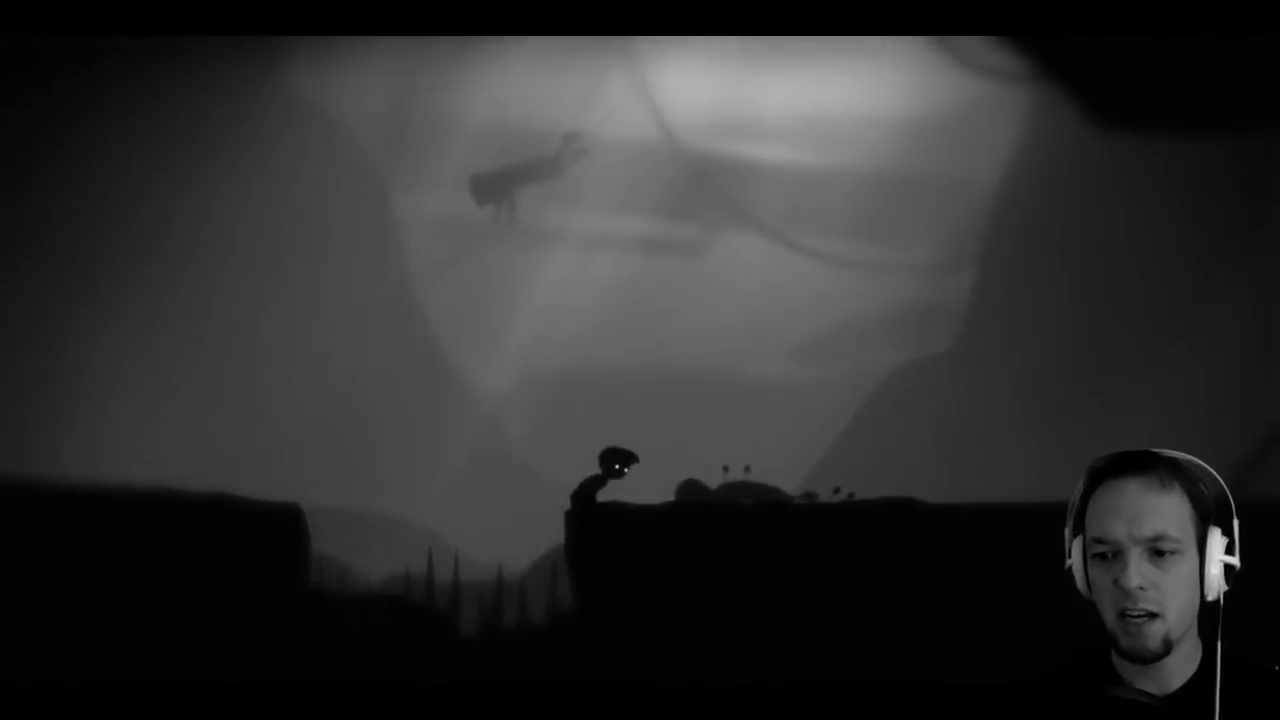
key("Right")
key("Right")
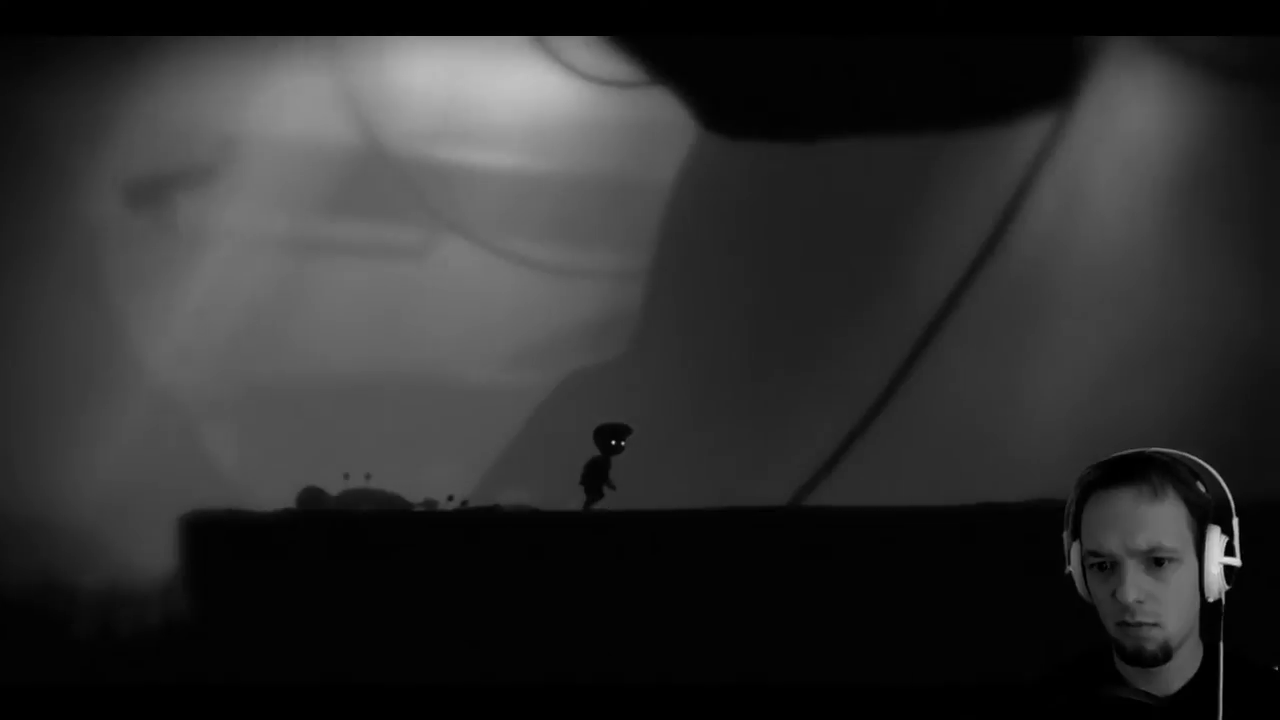
key("Up")
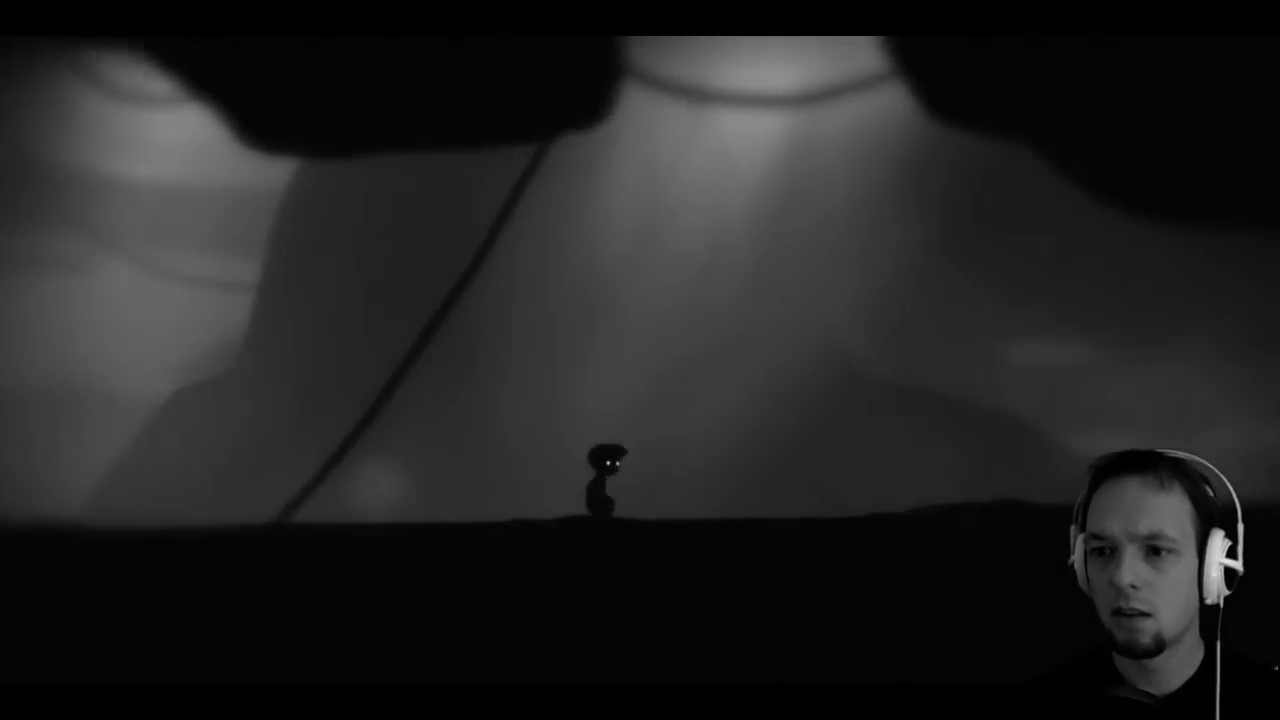
key("Right")
key("Right")
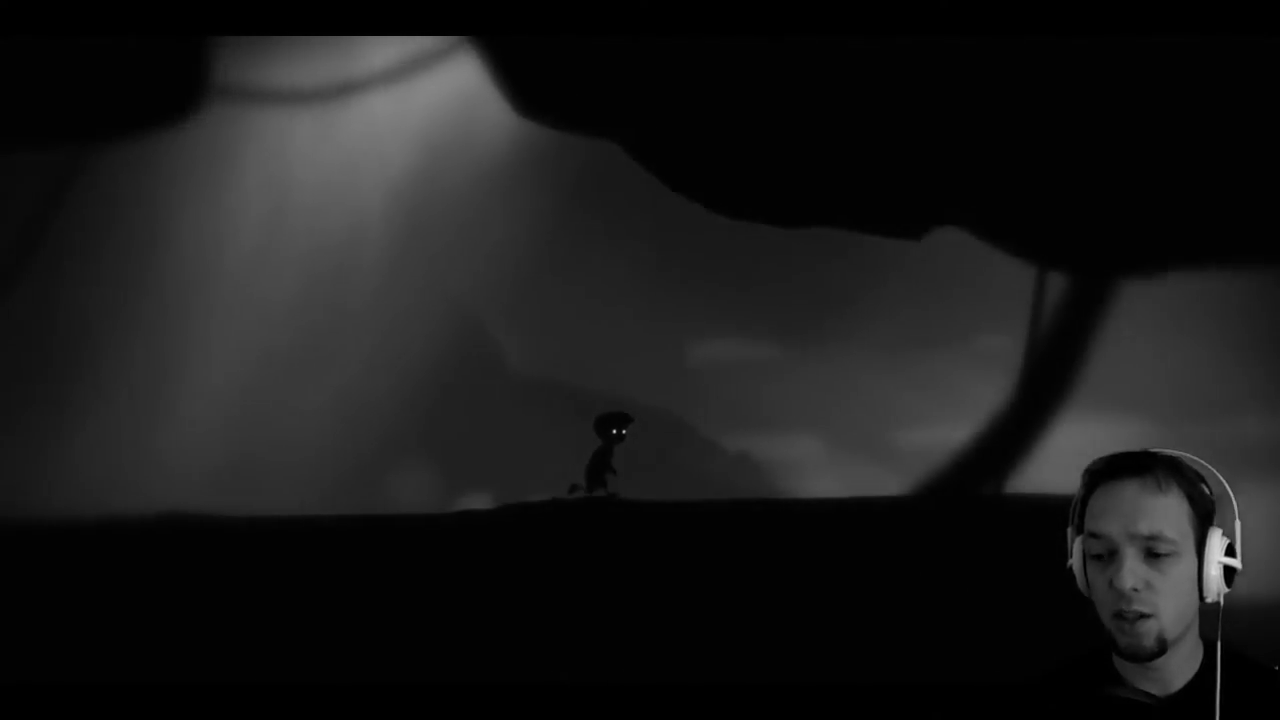
Drop off the ledge, climb down the ladder, and run left along the ground.
key("Right")
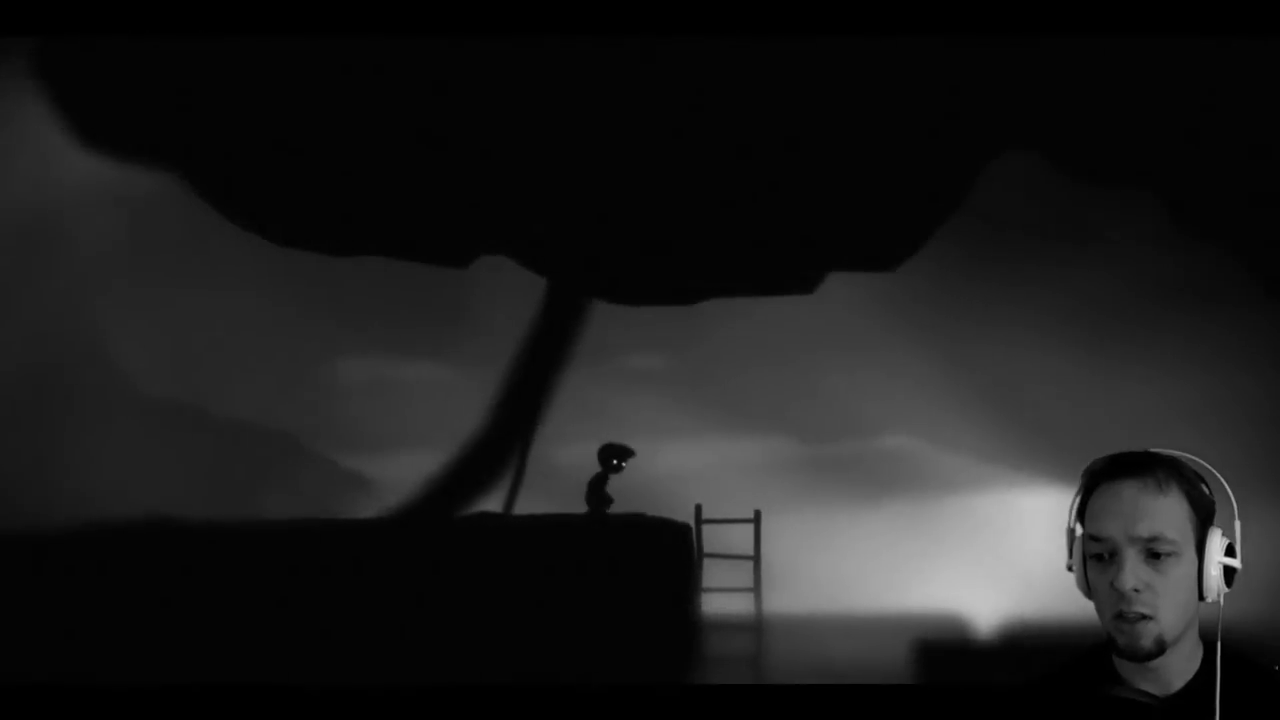
key("Up")
key("Right")
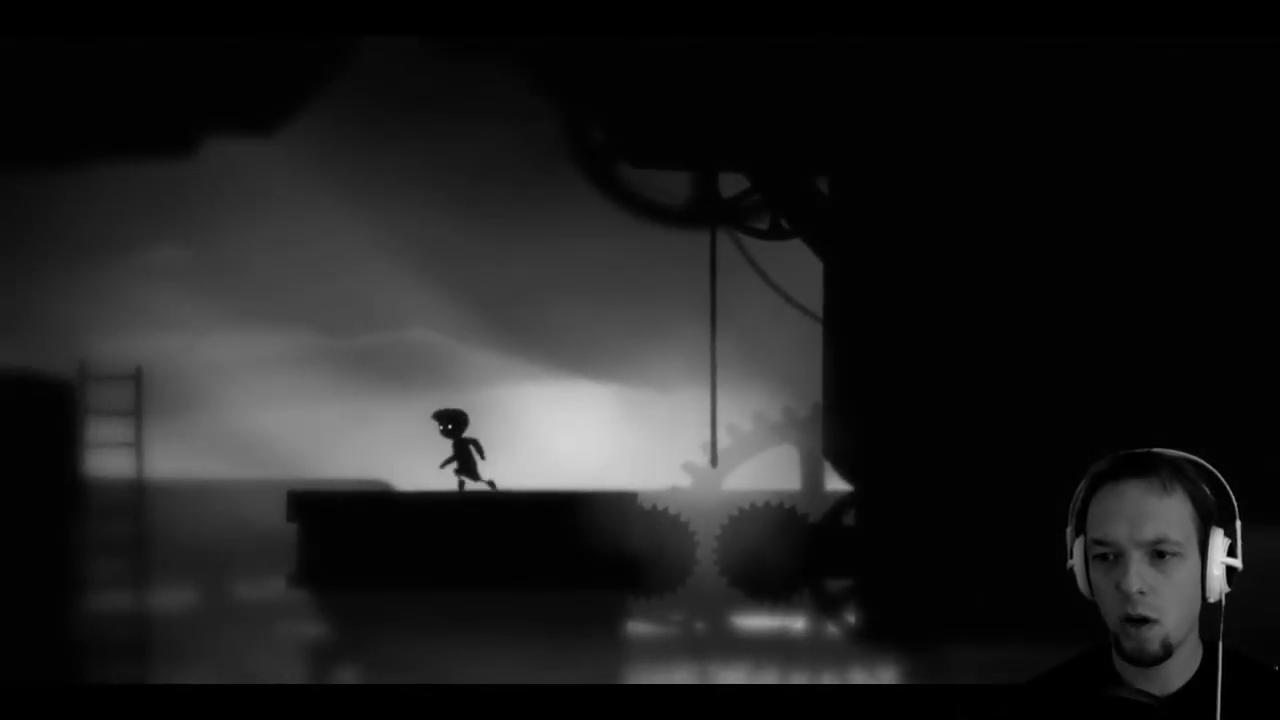
key("Left")
key("Left")
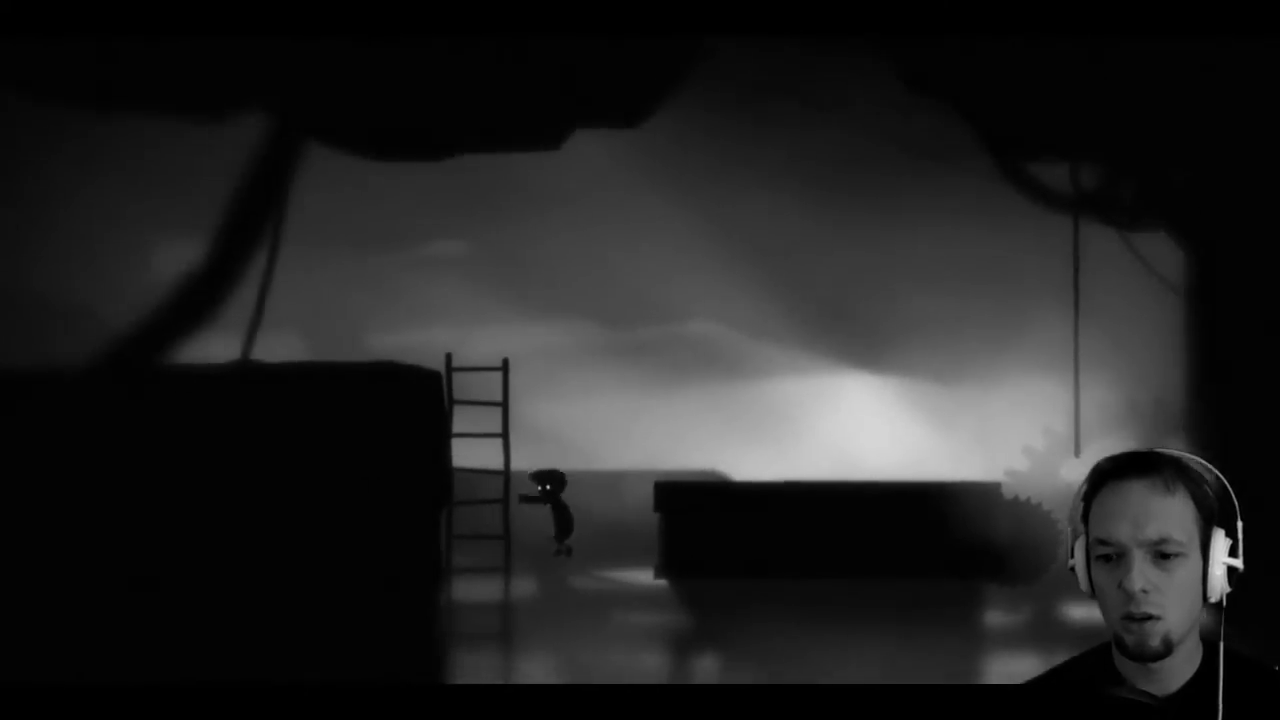
key("Down")
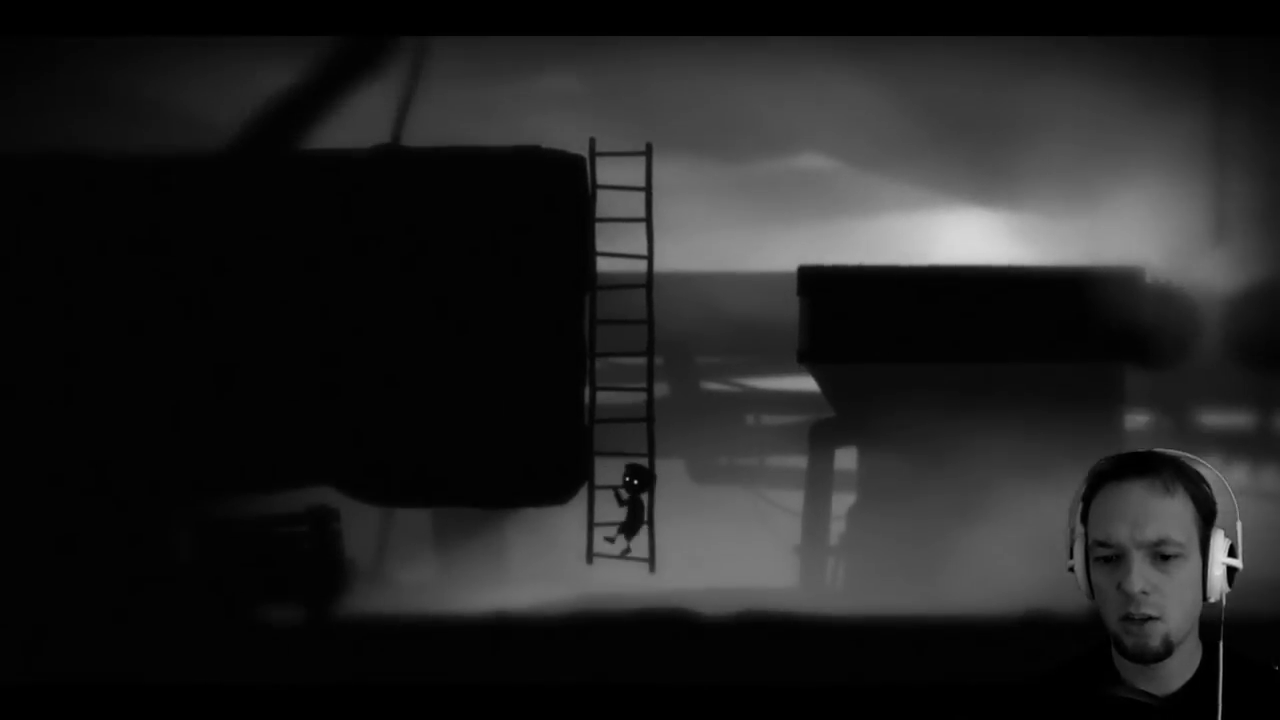
key("Left")
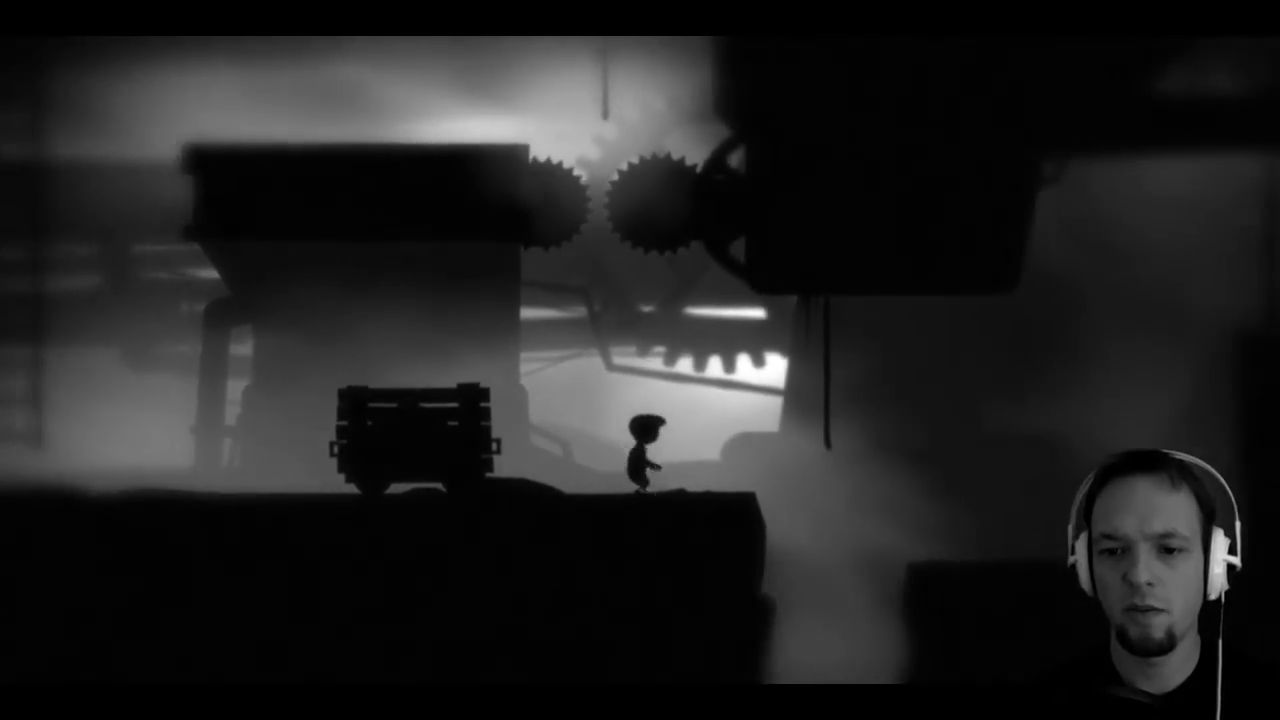
Let go of the cart, climb onto it, then jump off to the right.
key("Left")
key("Up")
key("Up")
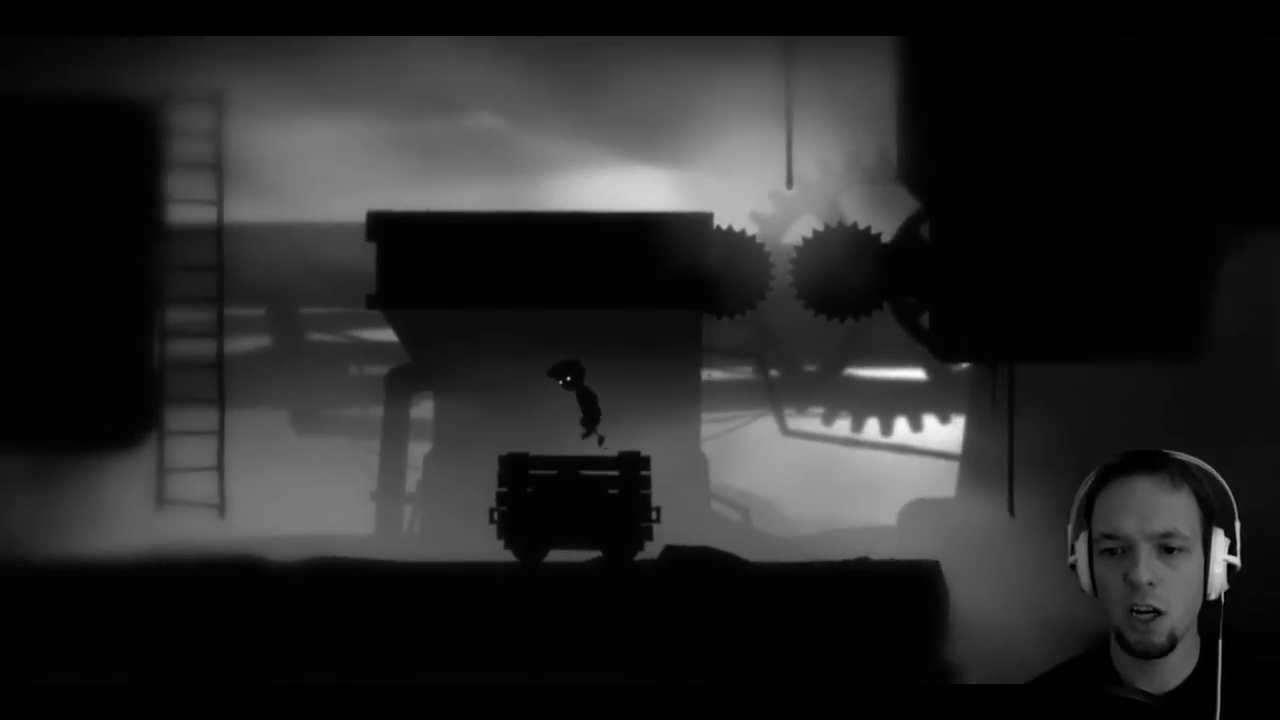
key("Left")
key("Right")
key("Right")
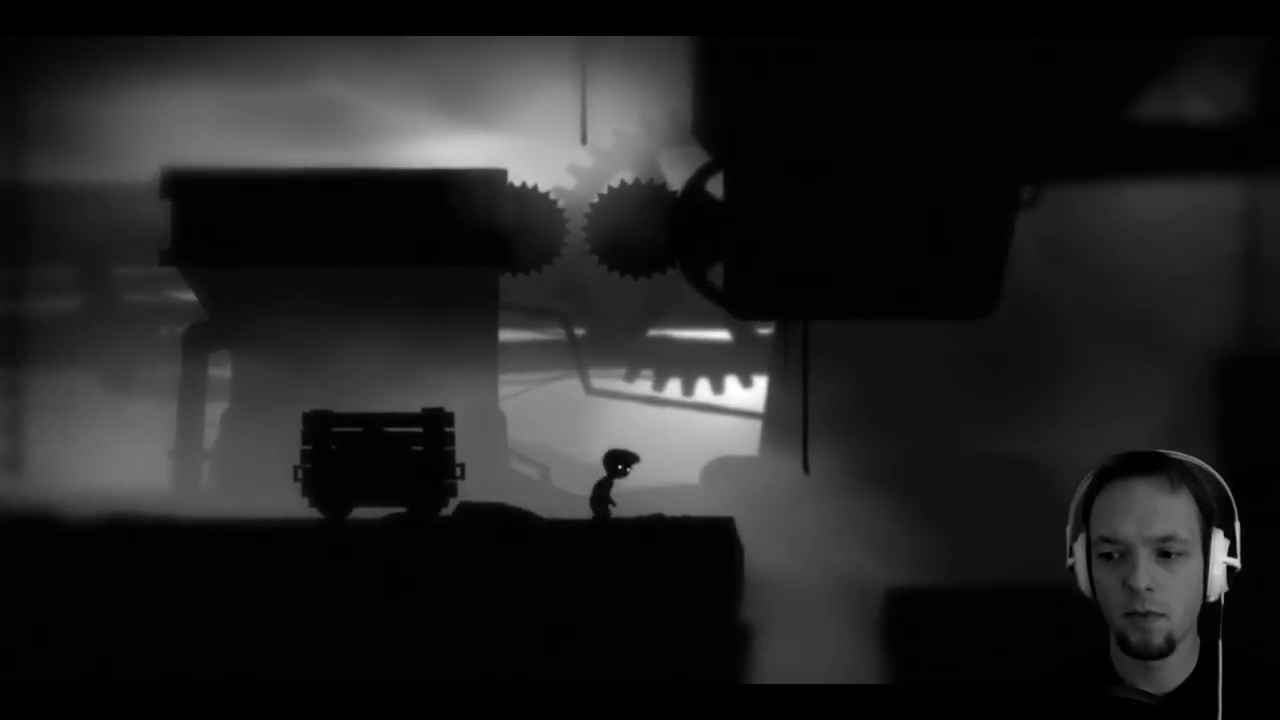
Swing on the hanging rope and land the boy on the right ledge.
key("Up")
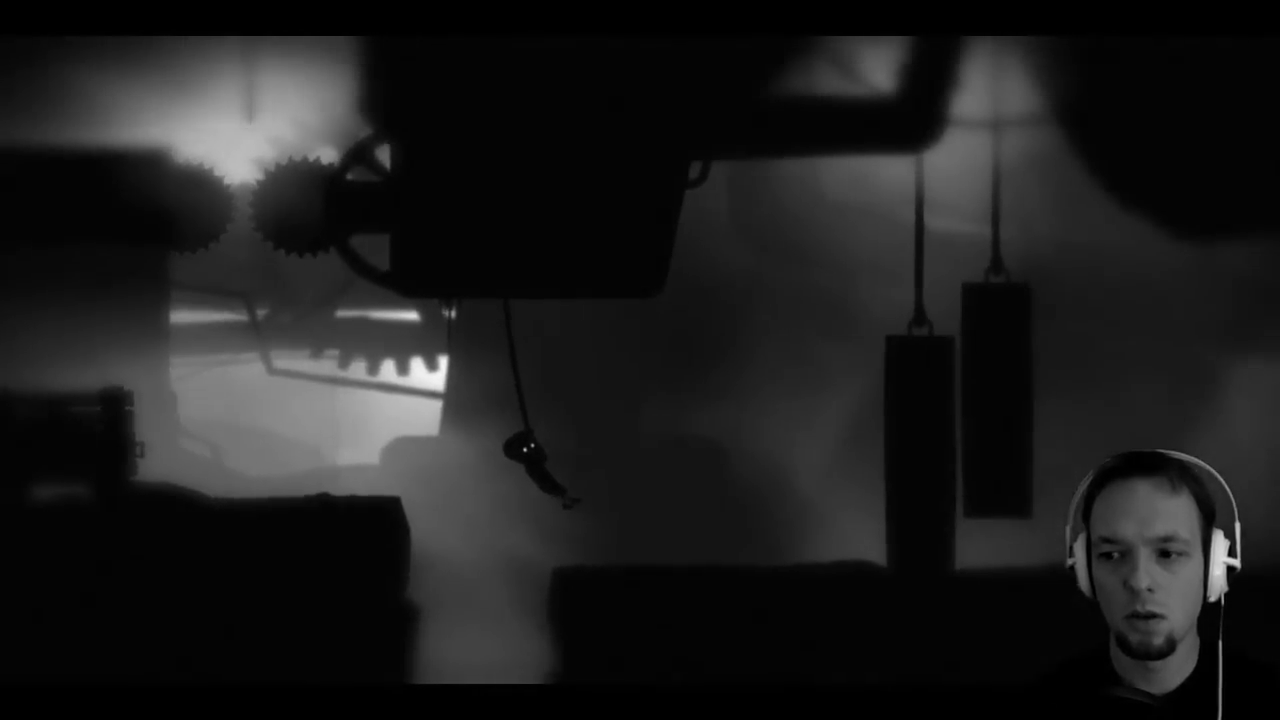
key("Down")
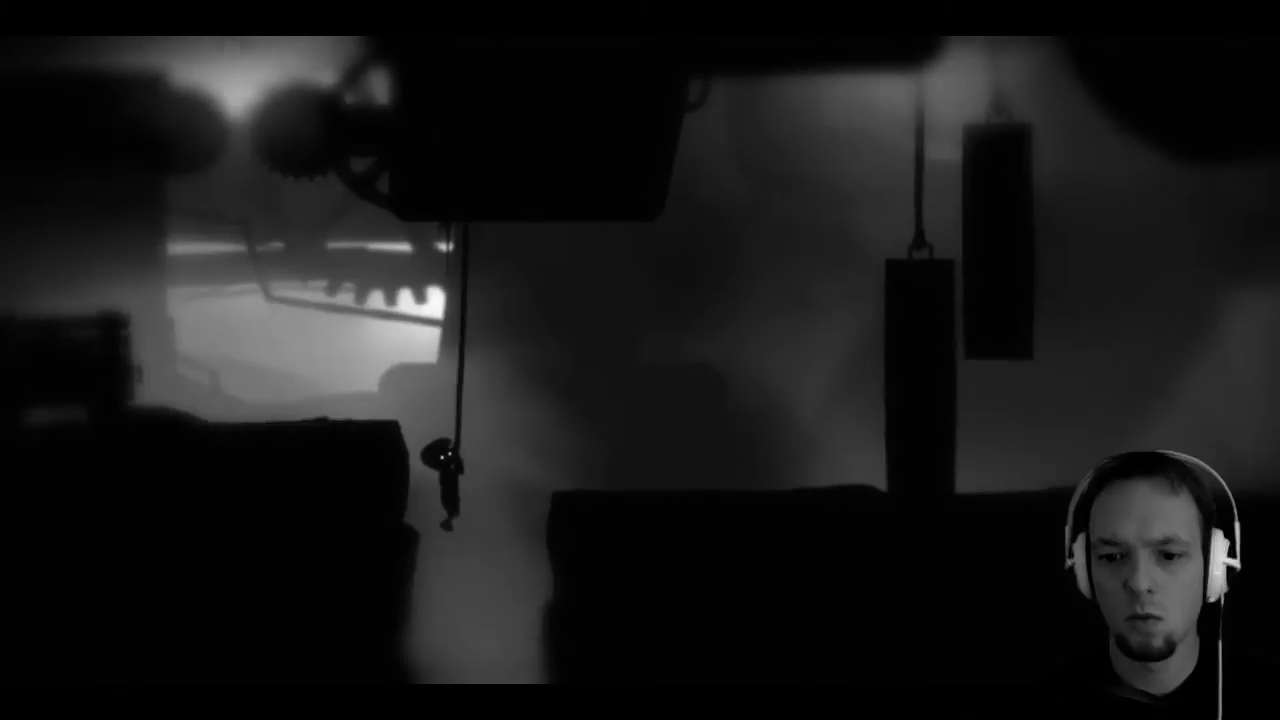
key("Up")
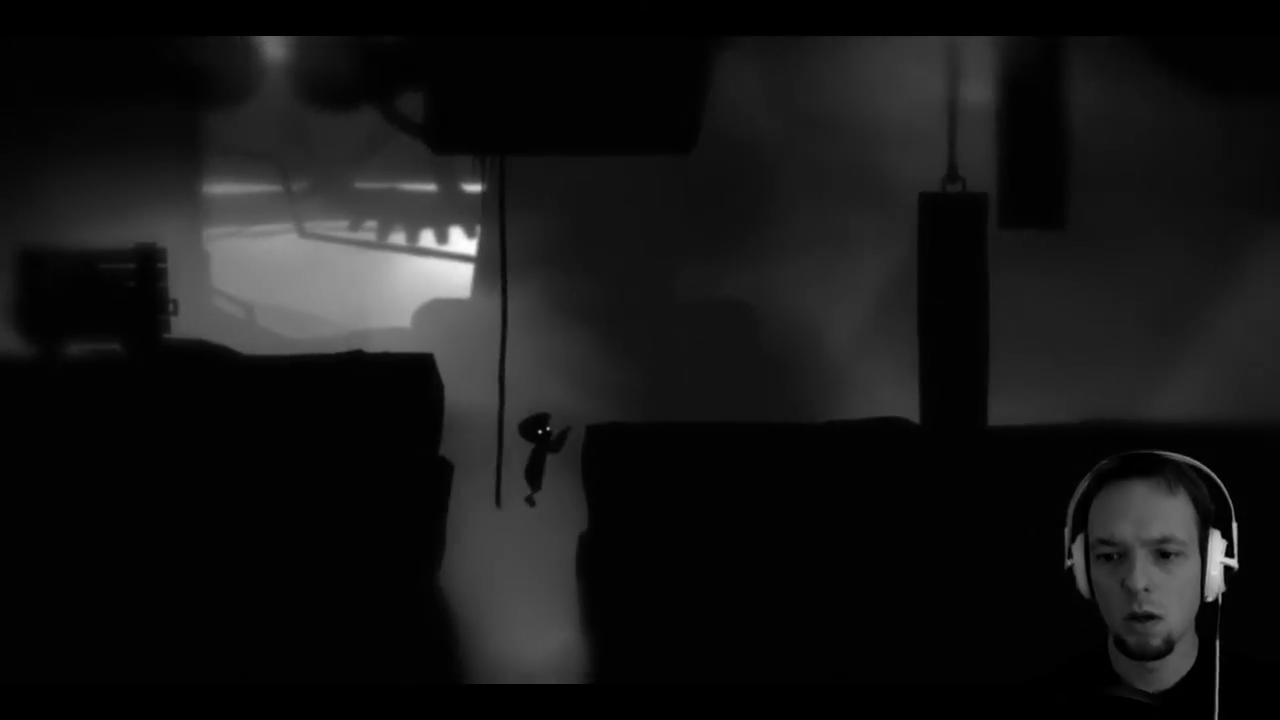
key("Right")
Grab the rope again, reach the left ledge, then swing back toward the gap and climb.
key("Left")
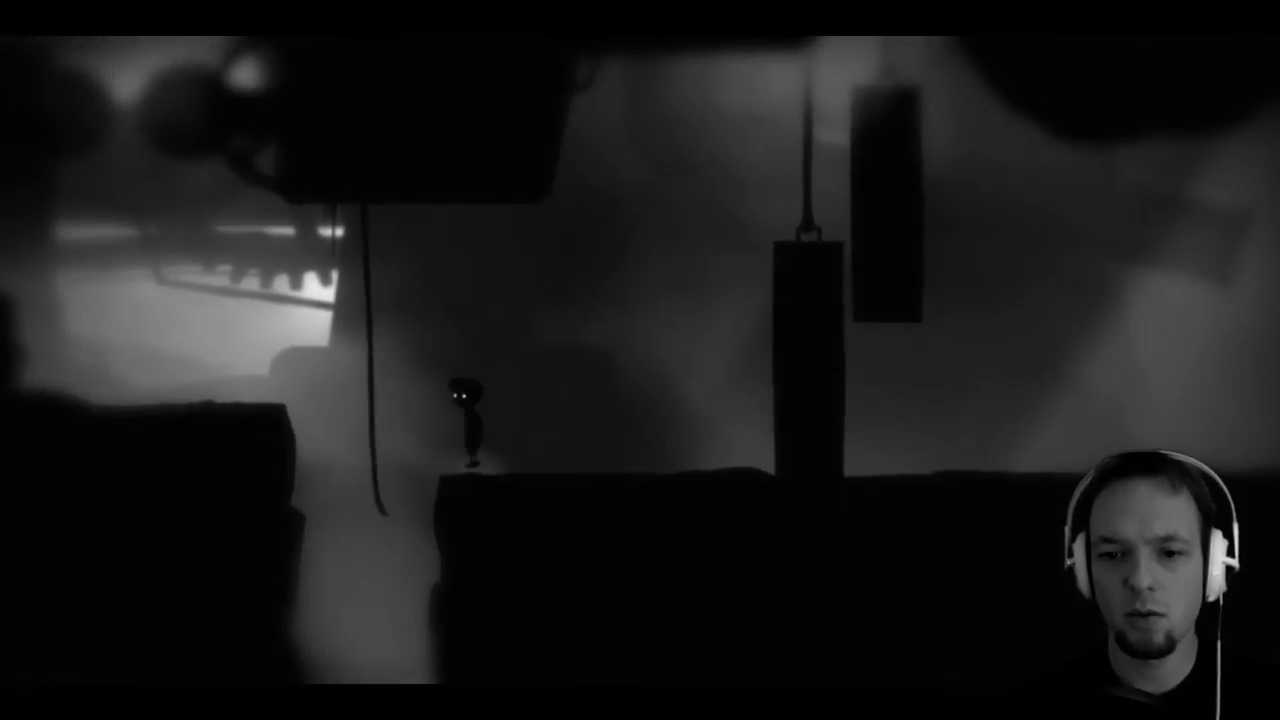
key("Up")
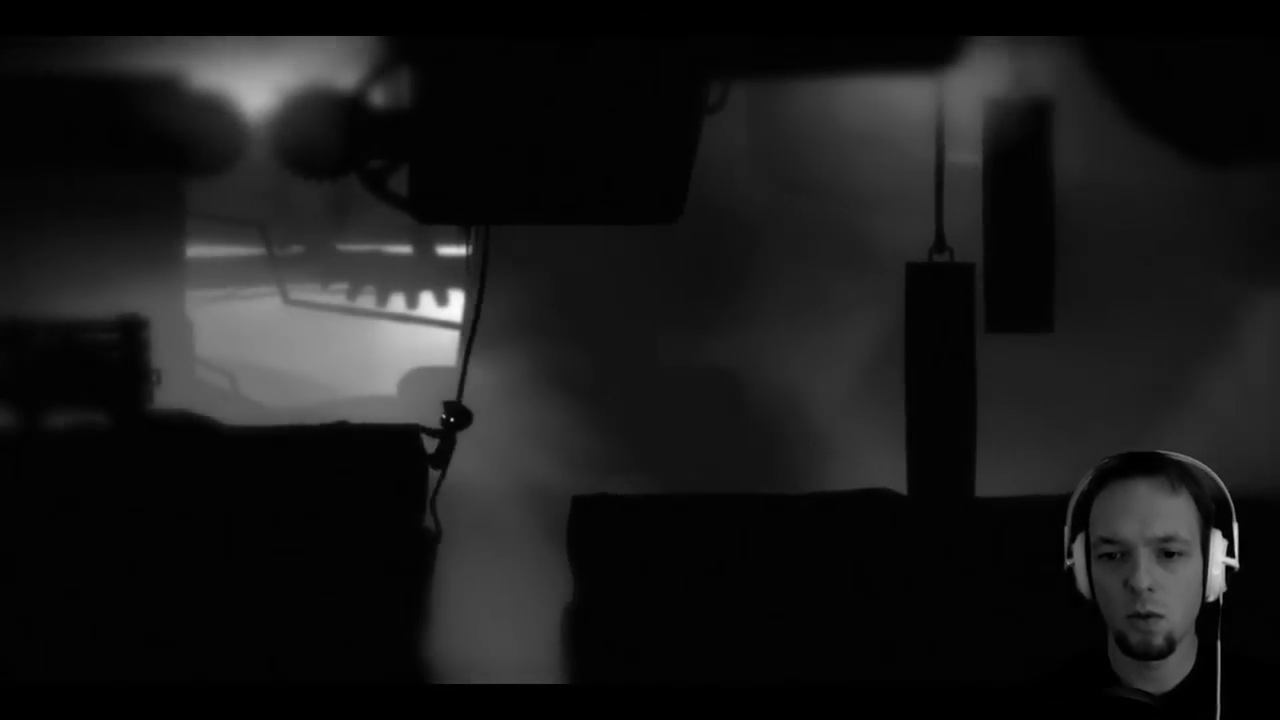
key("Left")
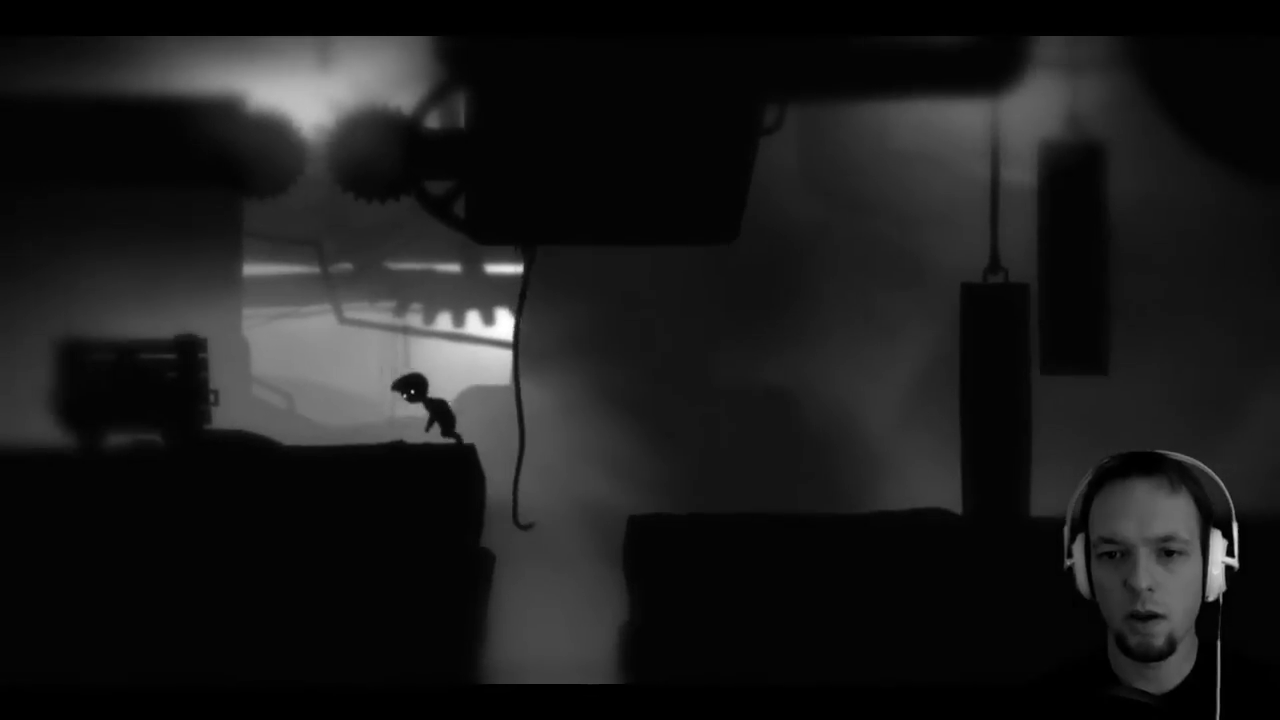
key("Right")
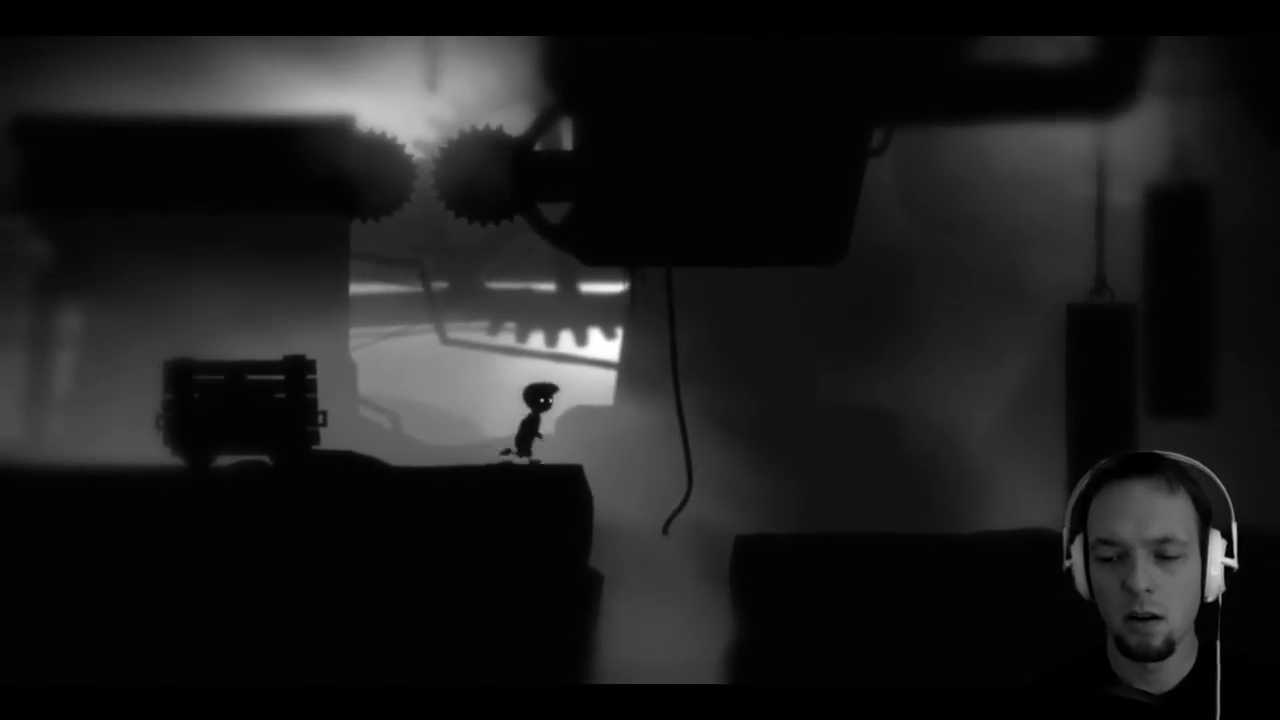
key("Right")
key("Up")
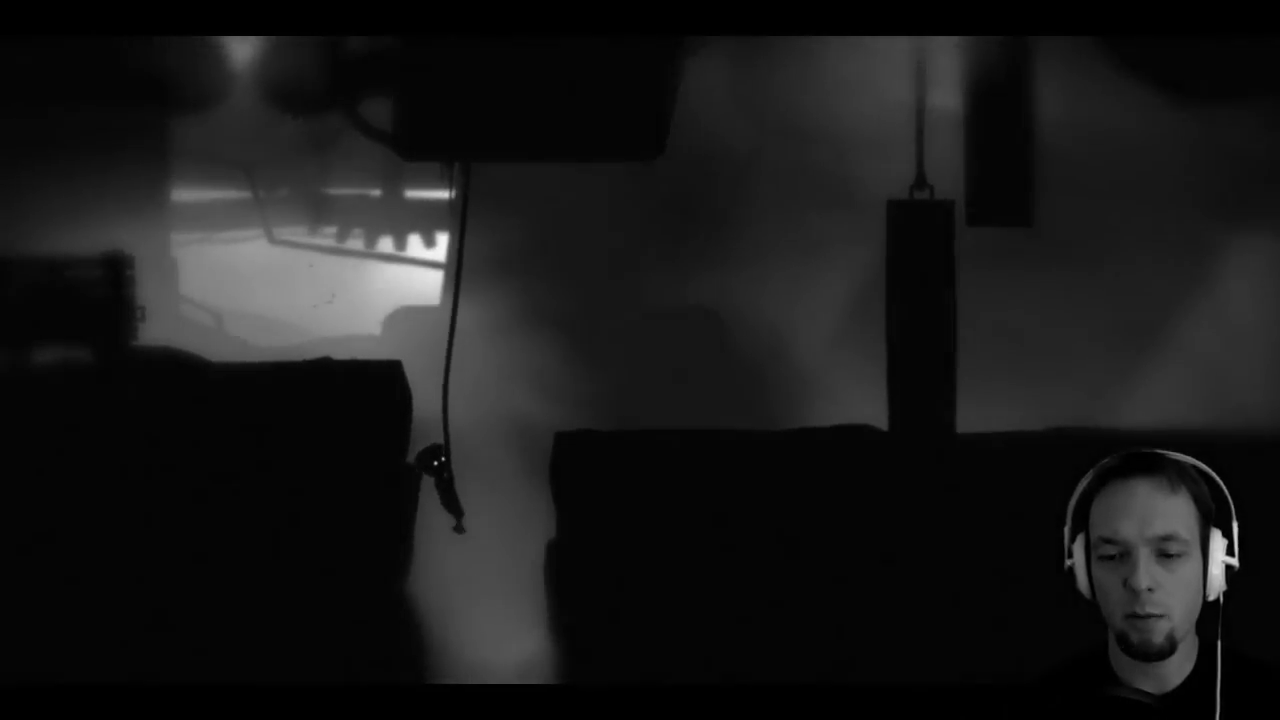
key("Right")
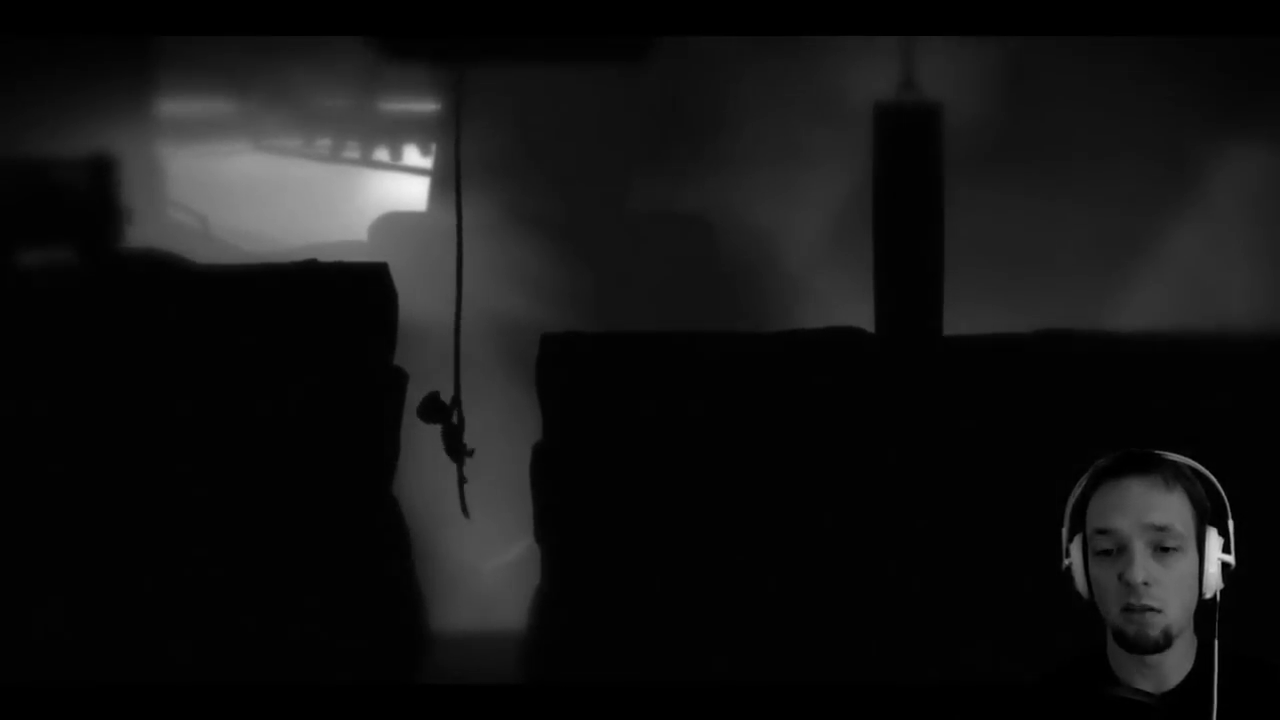
key("Up")
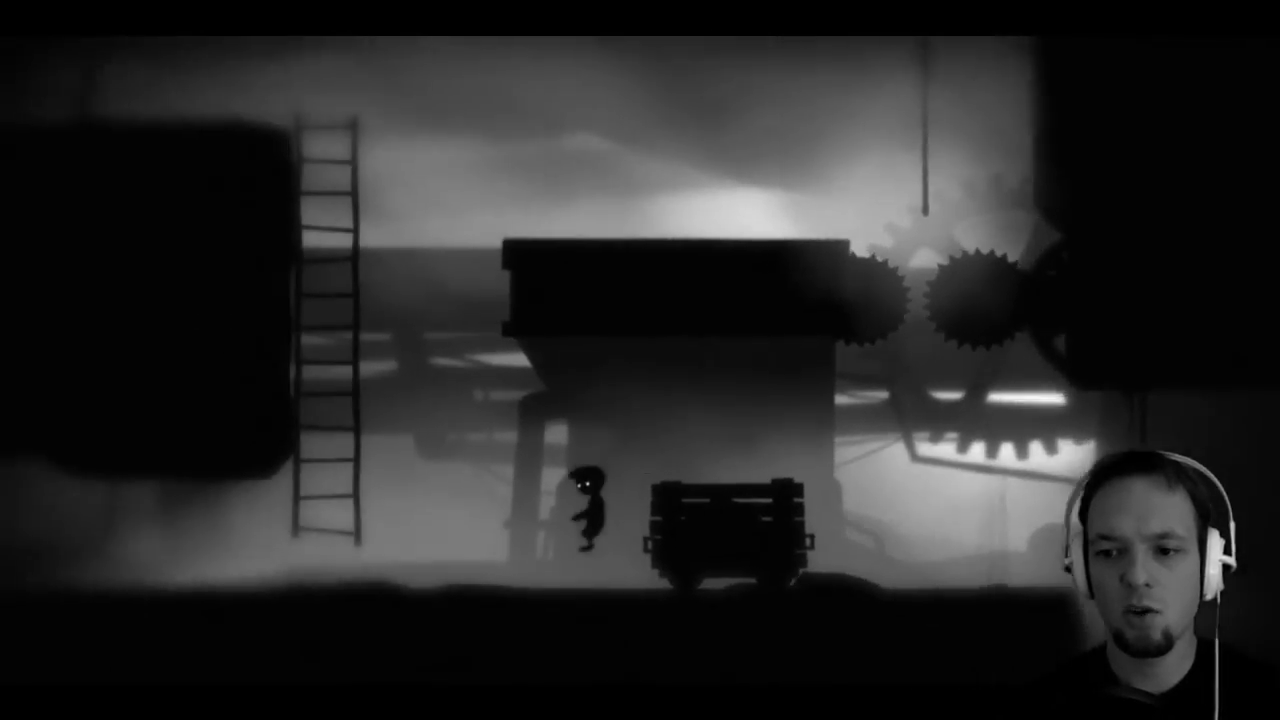
Climb the ladder, leap right onto the platform, and grab the rope near the gears.
key("Left")
key("Up")
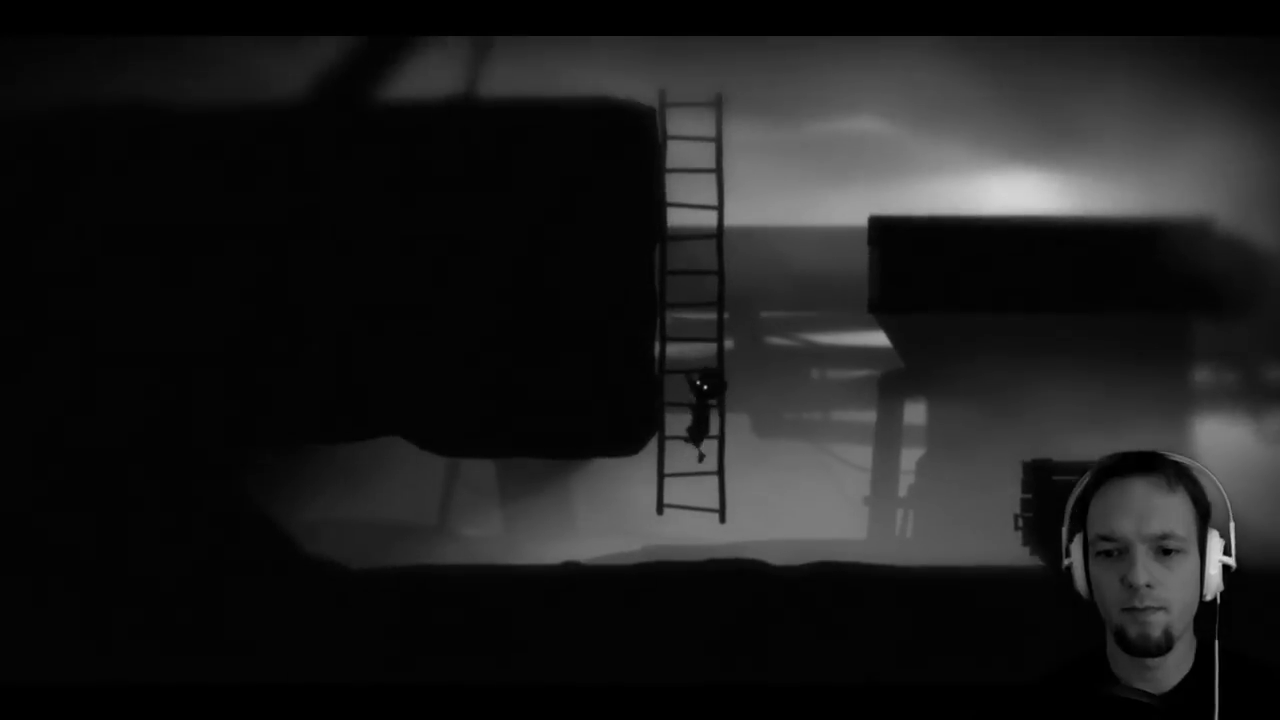
key("Up")
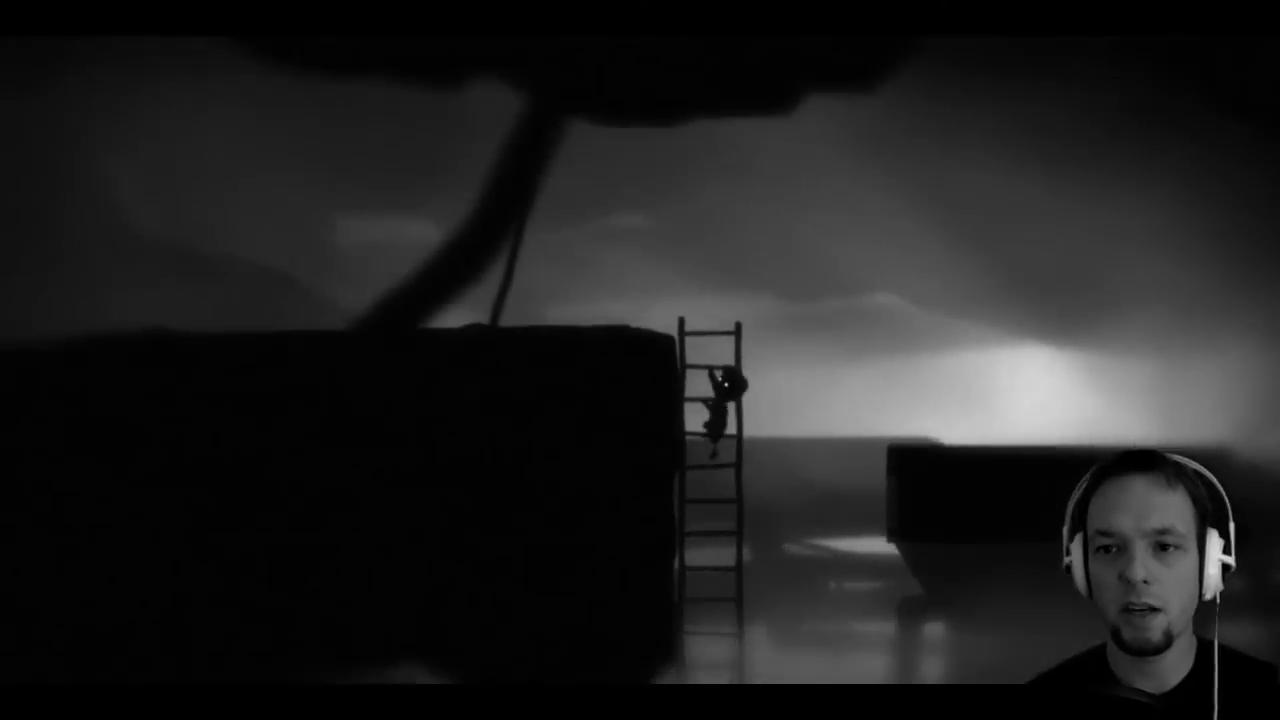
key("Up")
key("Right")
key("Up")
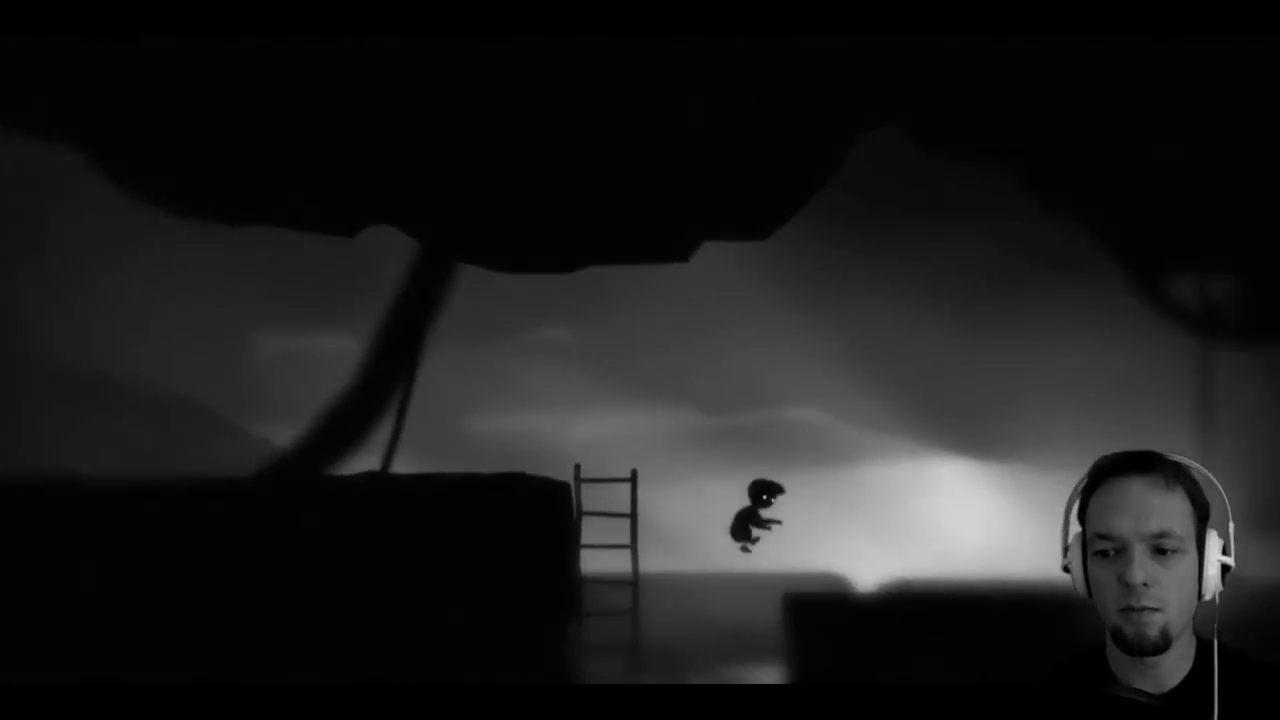
key("Right")
key("Up")
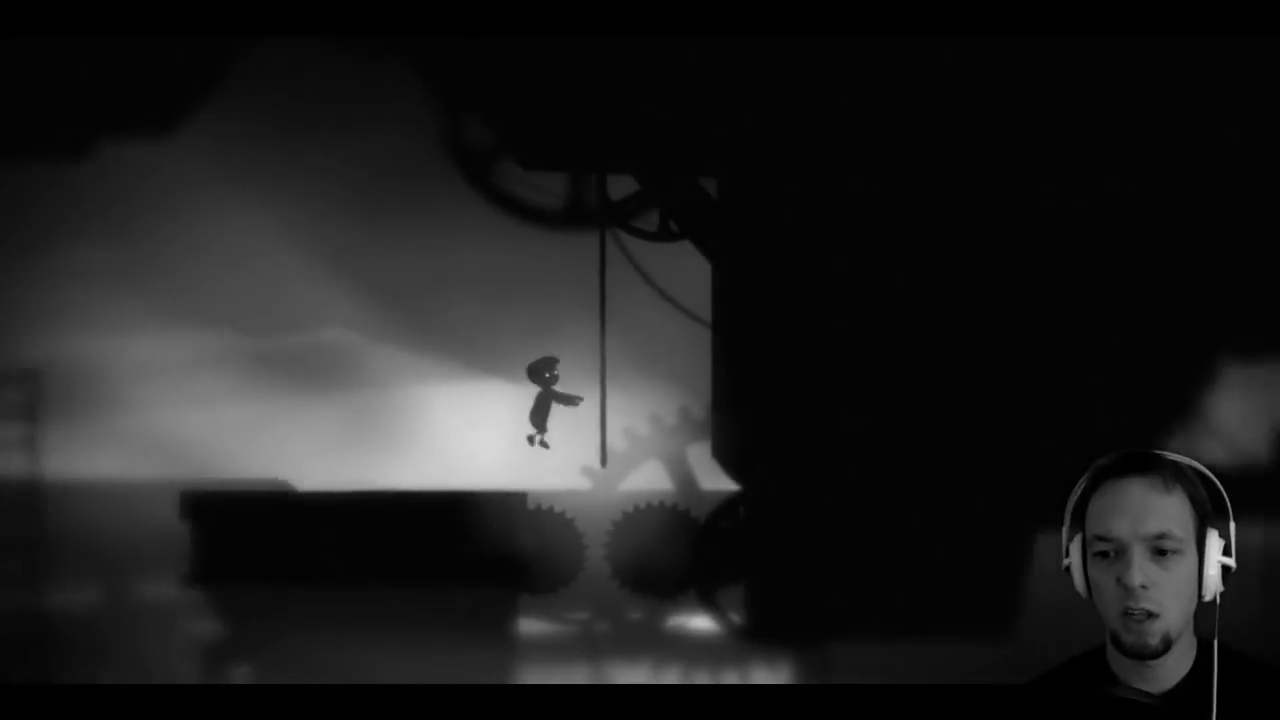
key("Up")
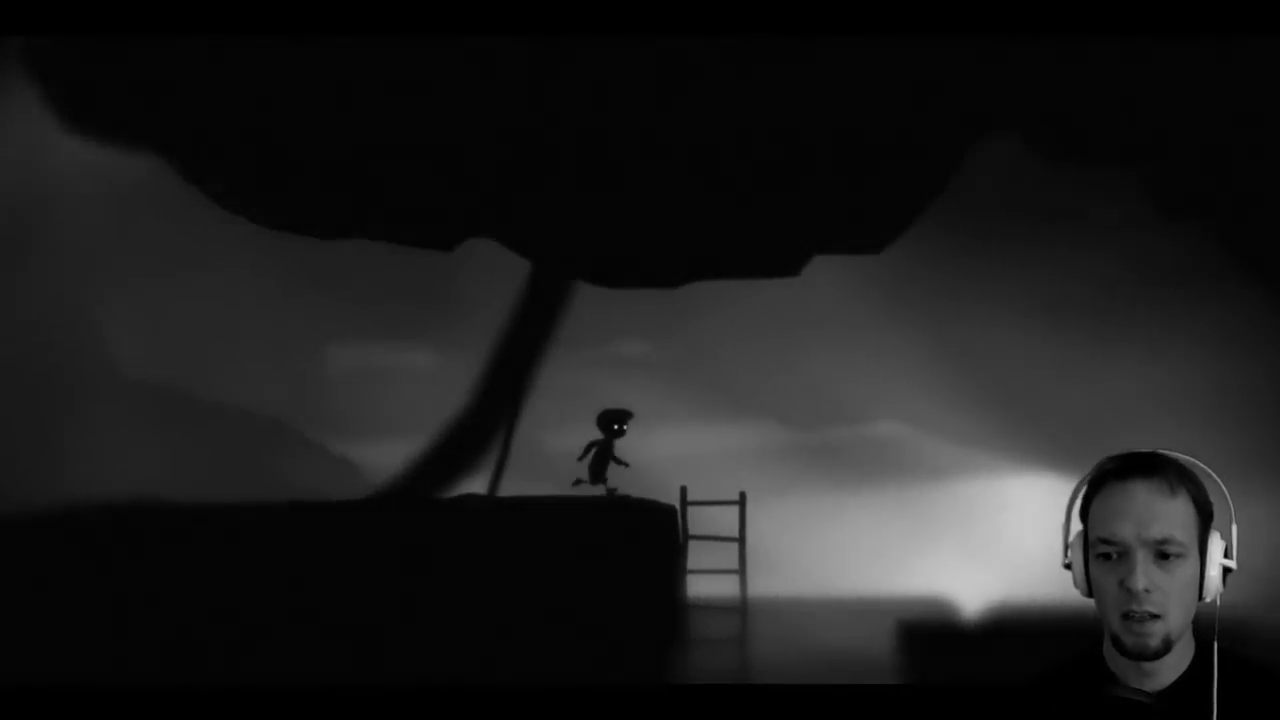
Jump off the ledge past the ladder, run to the gears, and climb the rope.
key("Up")
key("Right")
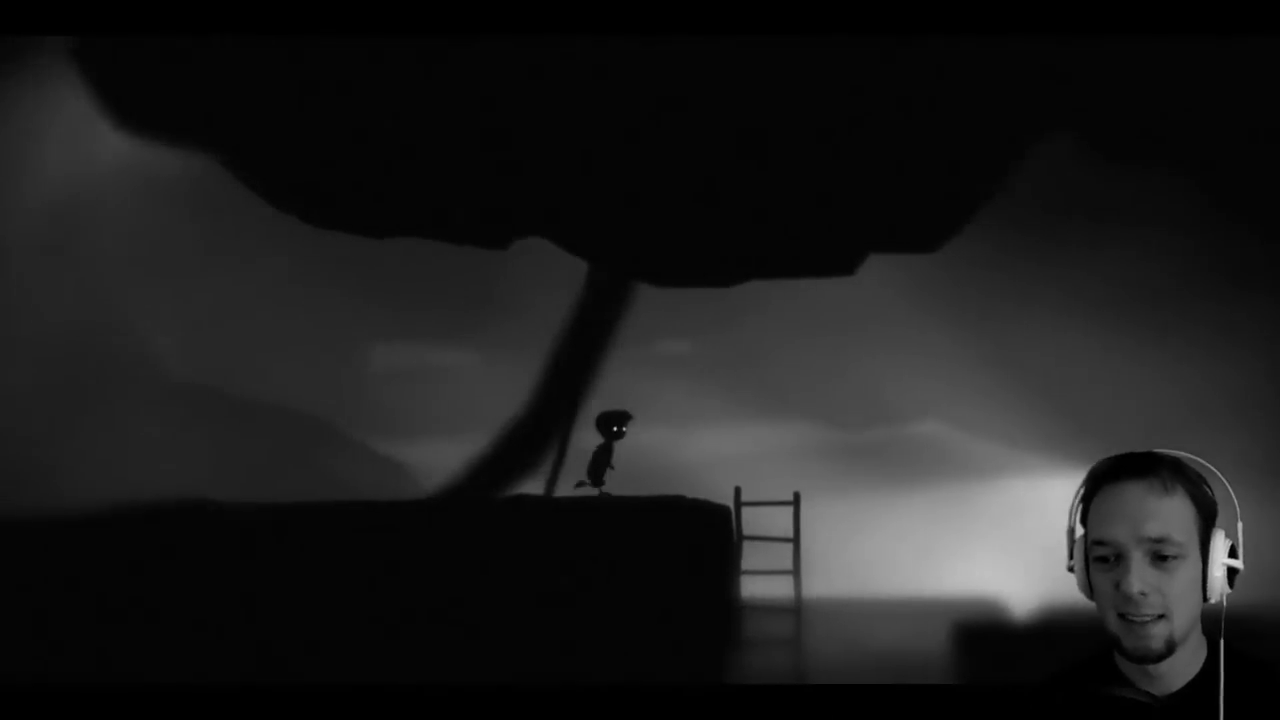
key("Up")
key("Right")
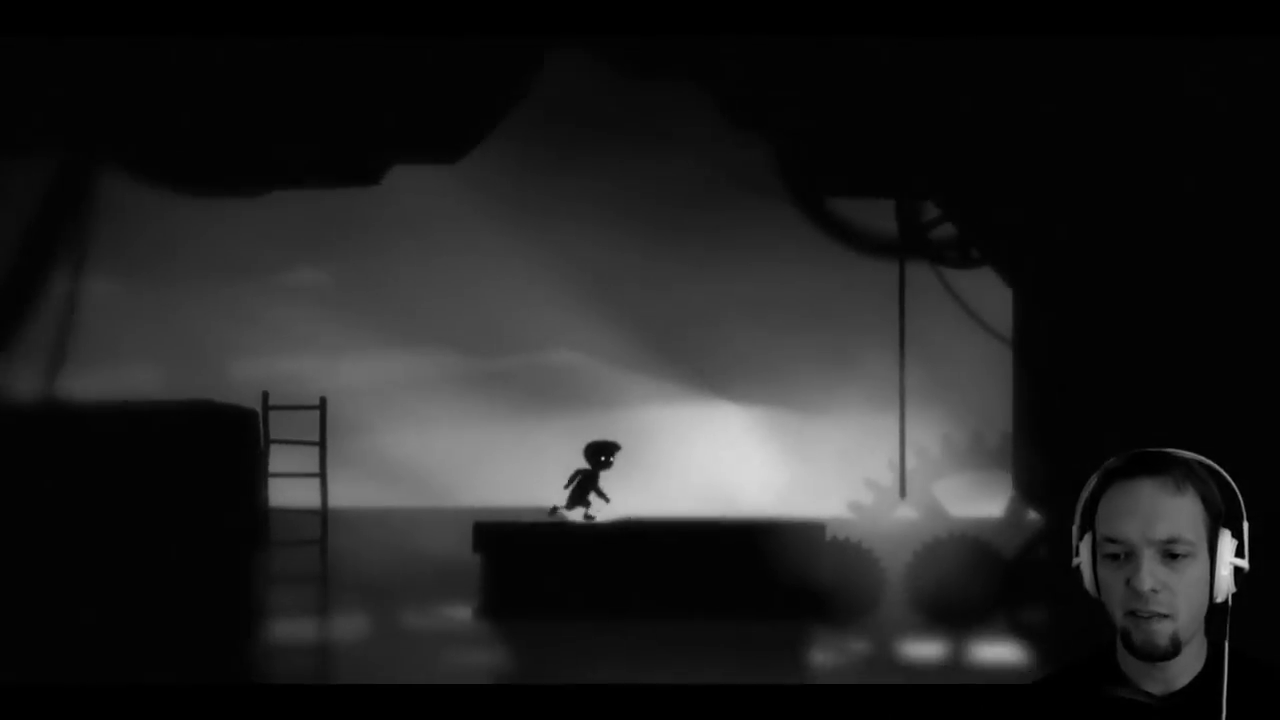
key("Up")
key("Right")
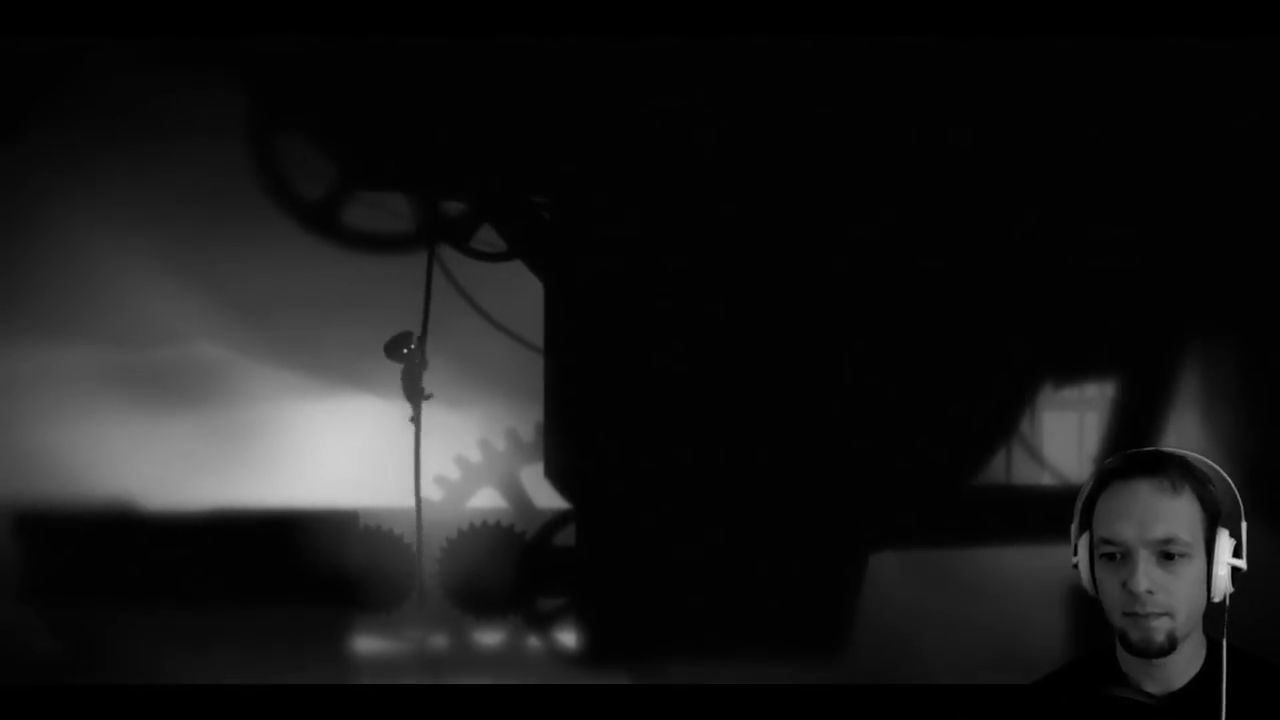
key("Up")
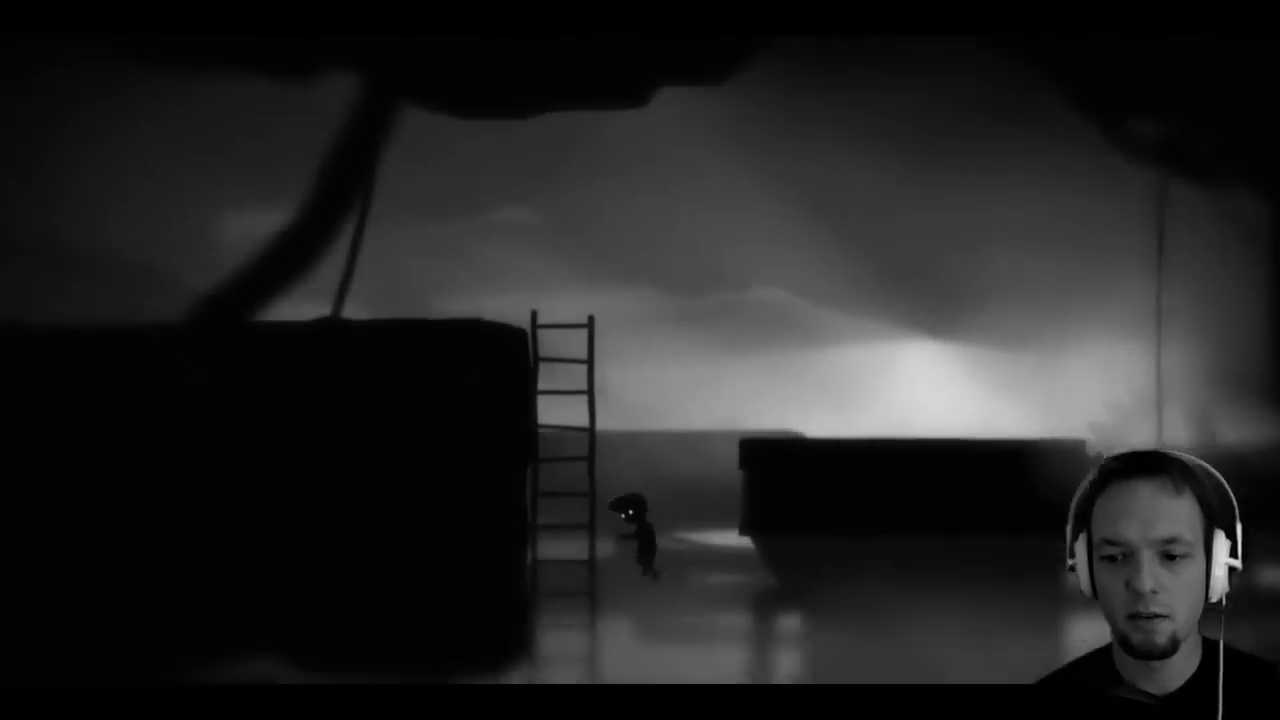
key("Left")
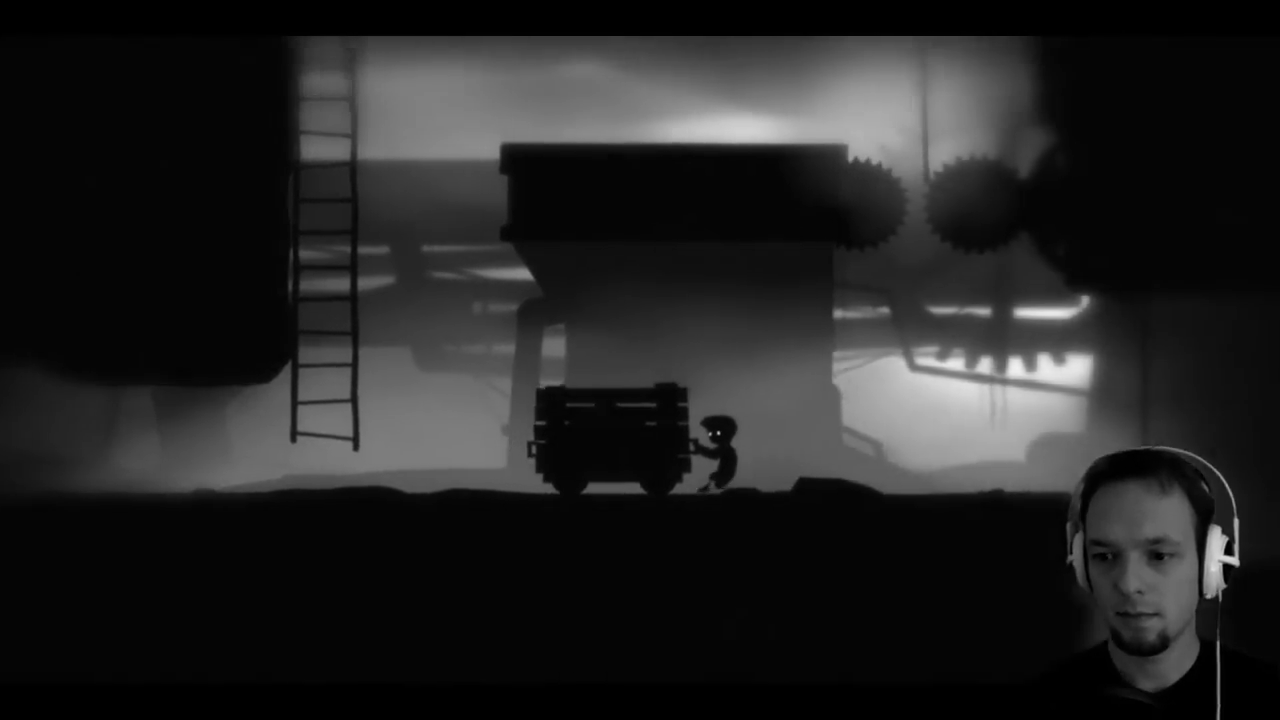
Run left onto the wooden cart, then jump to the ladder and step back down.
key("Up")
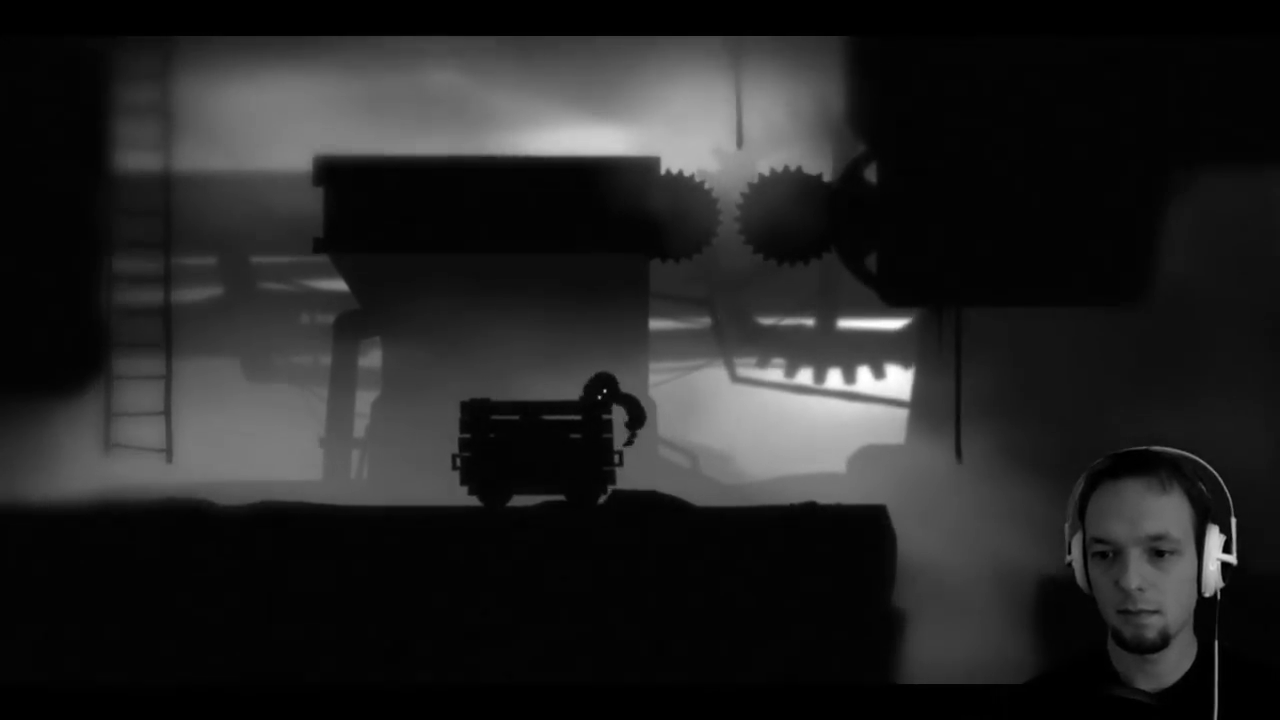
key("Left")
key("Up")
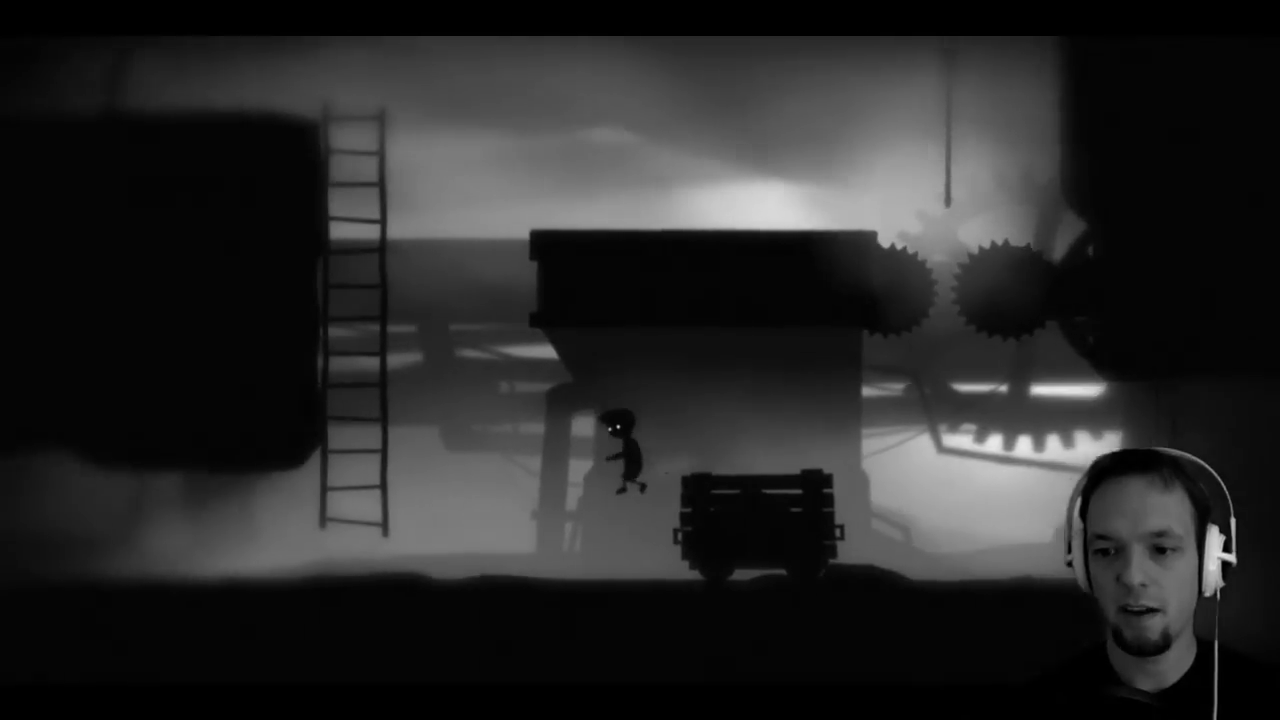
key("Left")
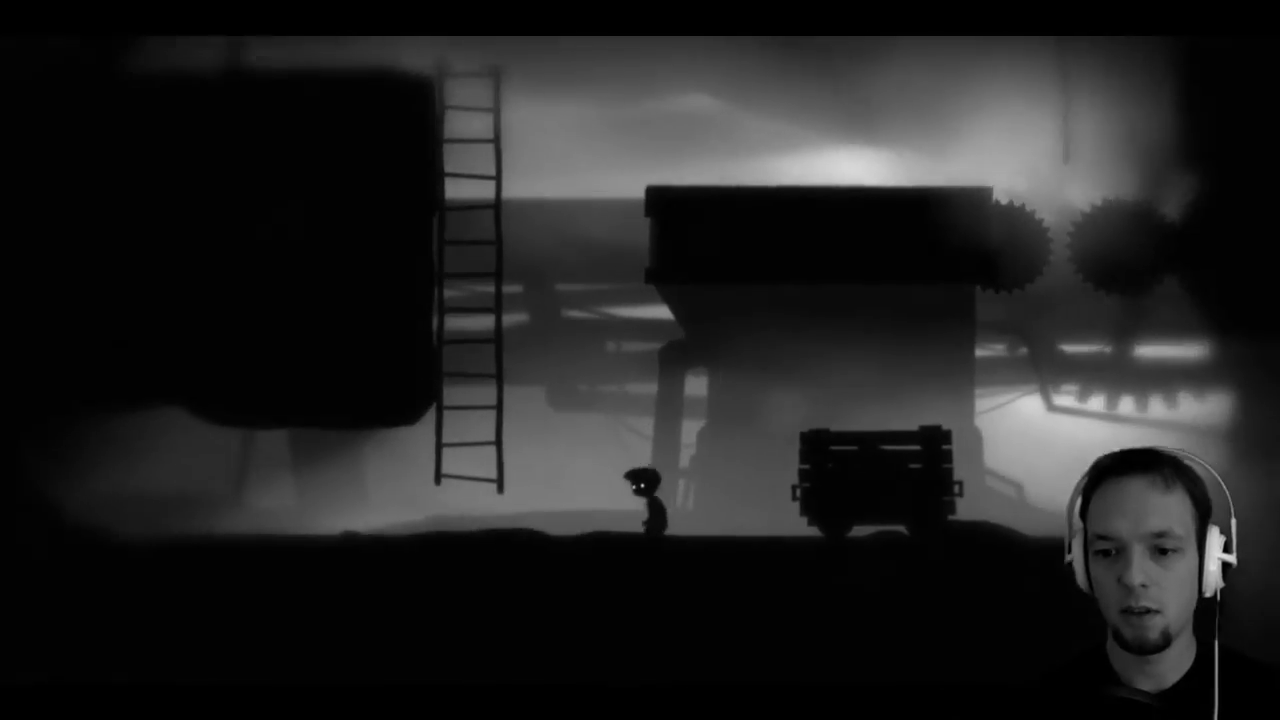
key("Up")
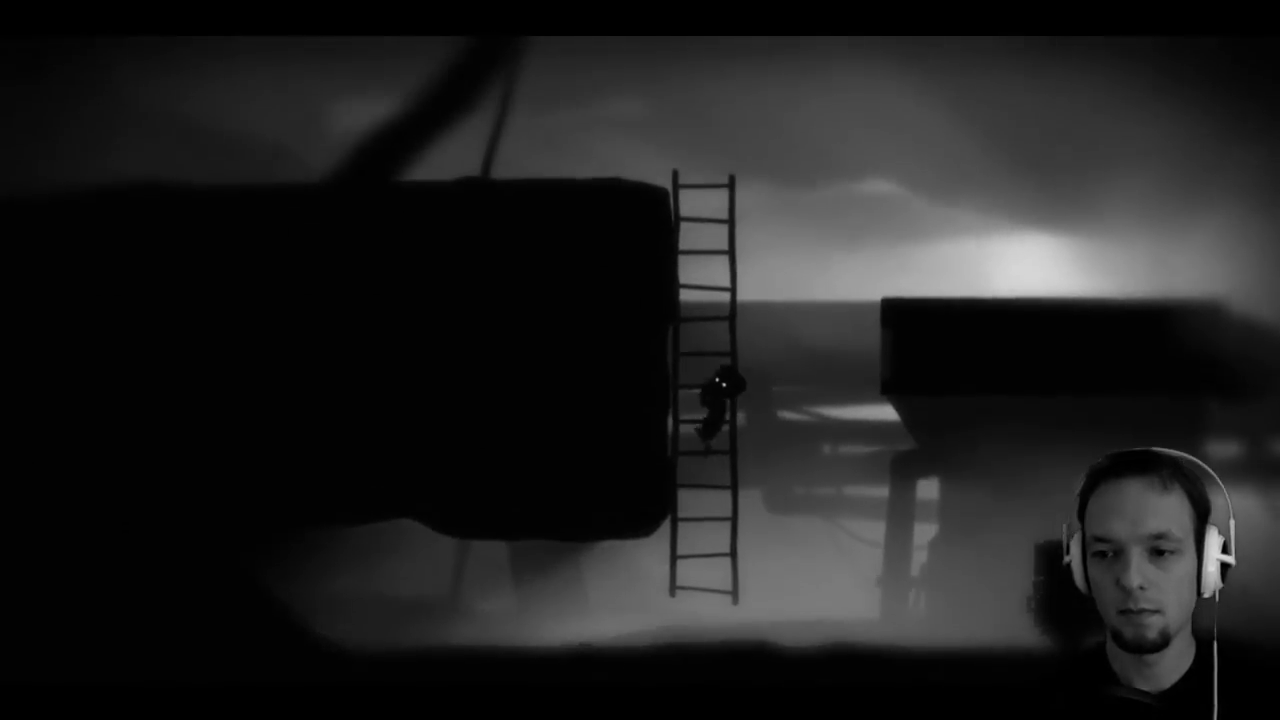
key("Down")
Climb the ladder, jump onto the cart, catch the rope, and drop back to the cart.
key("Right")
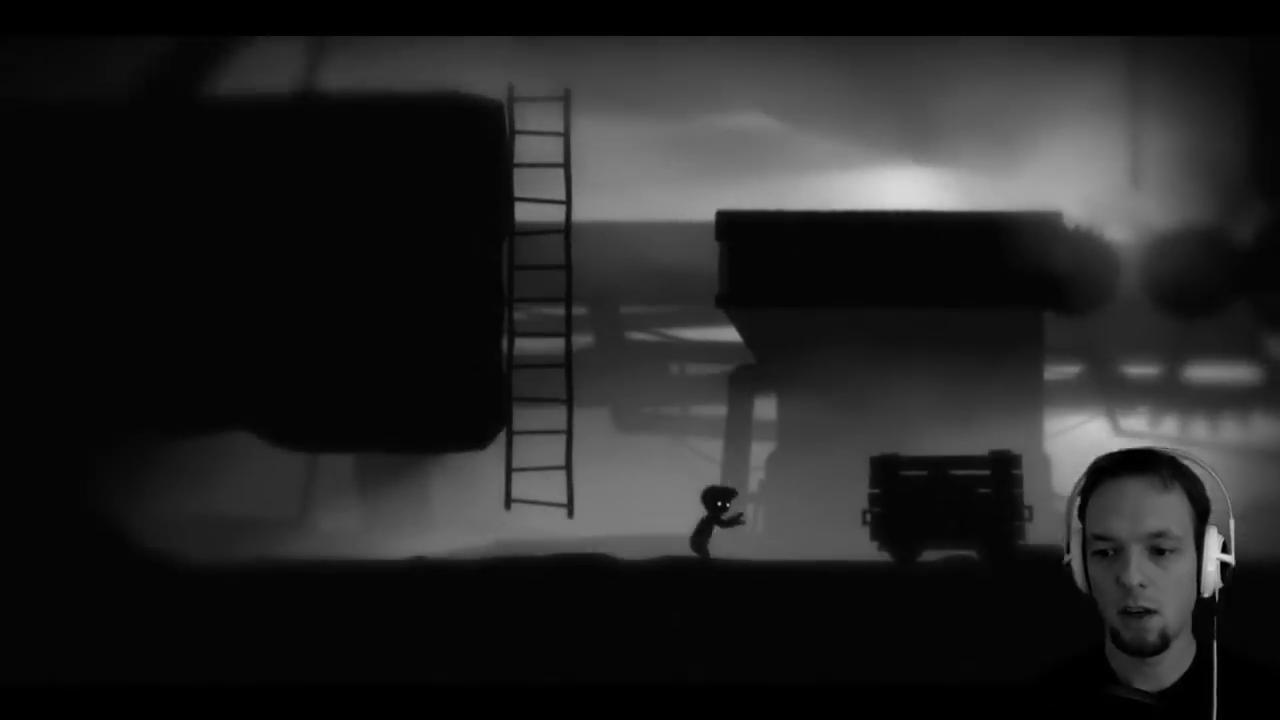
key("Left")
key("Up")
key("Up")
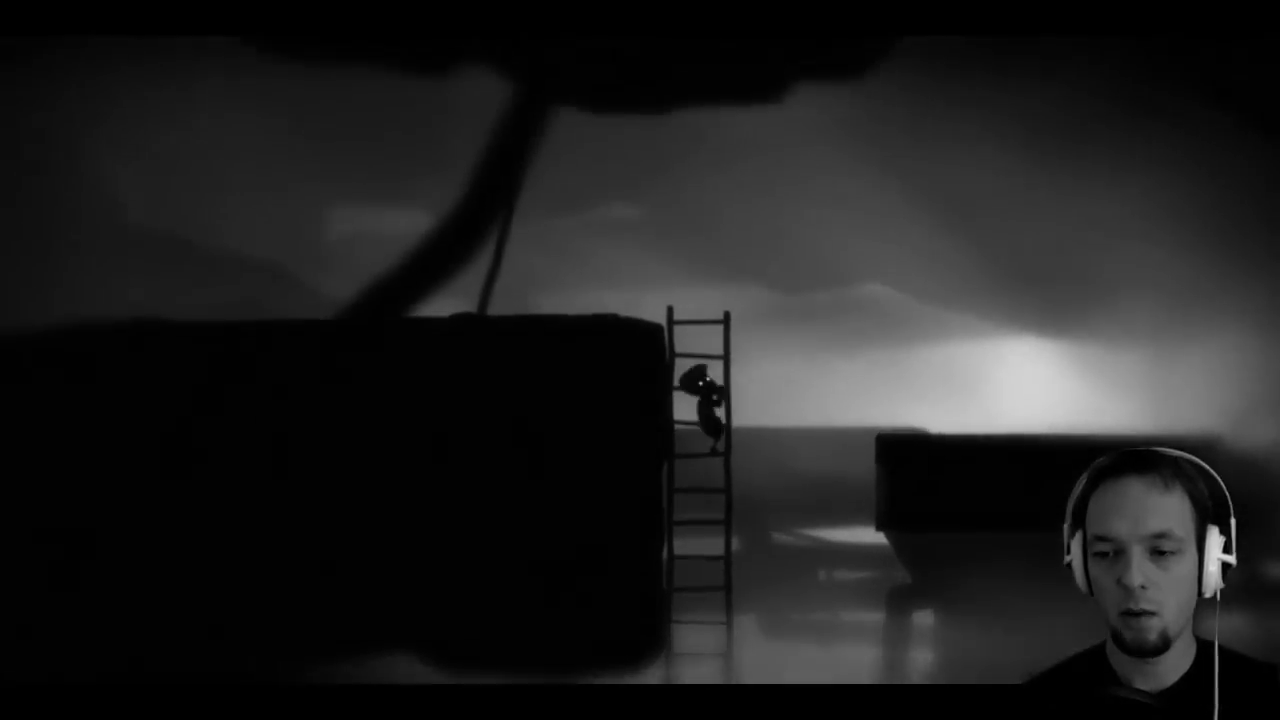
key("Right")
key("Up")
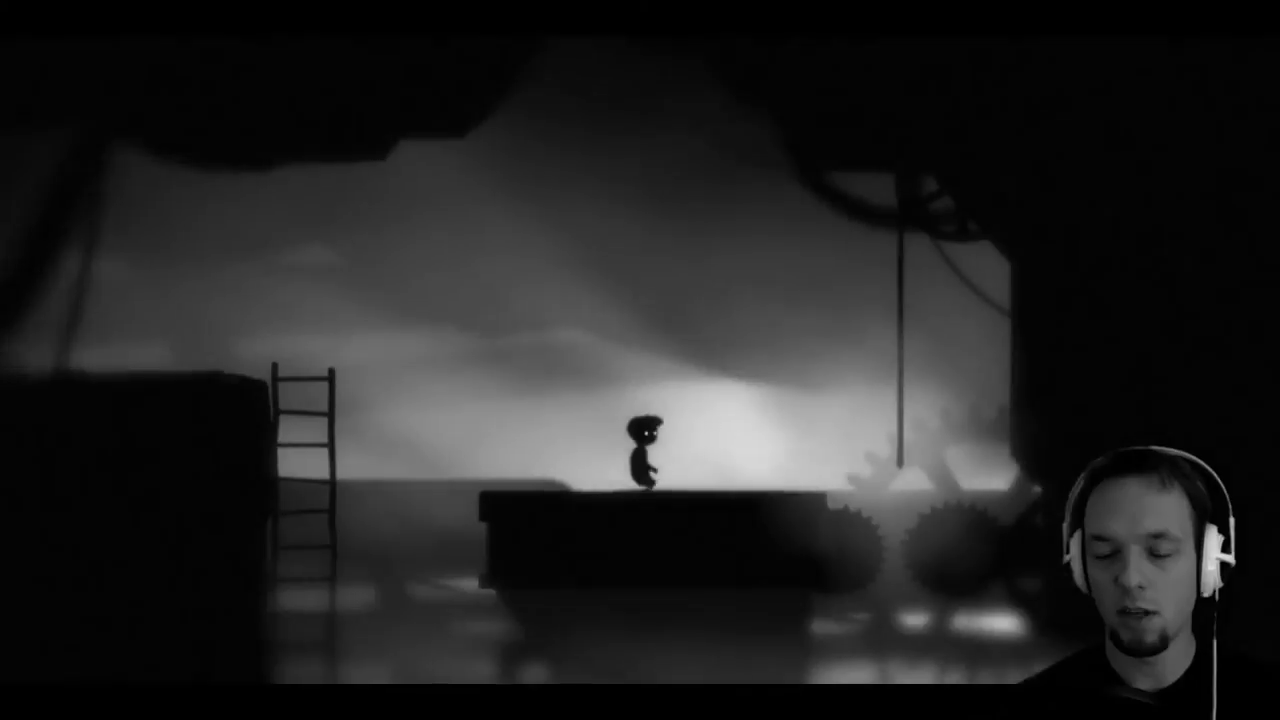
key("Right")
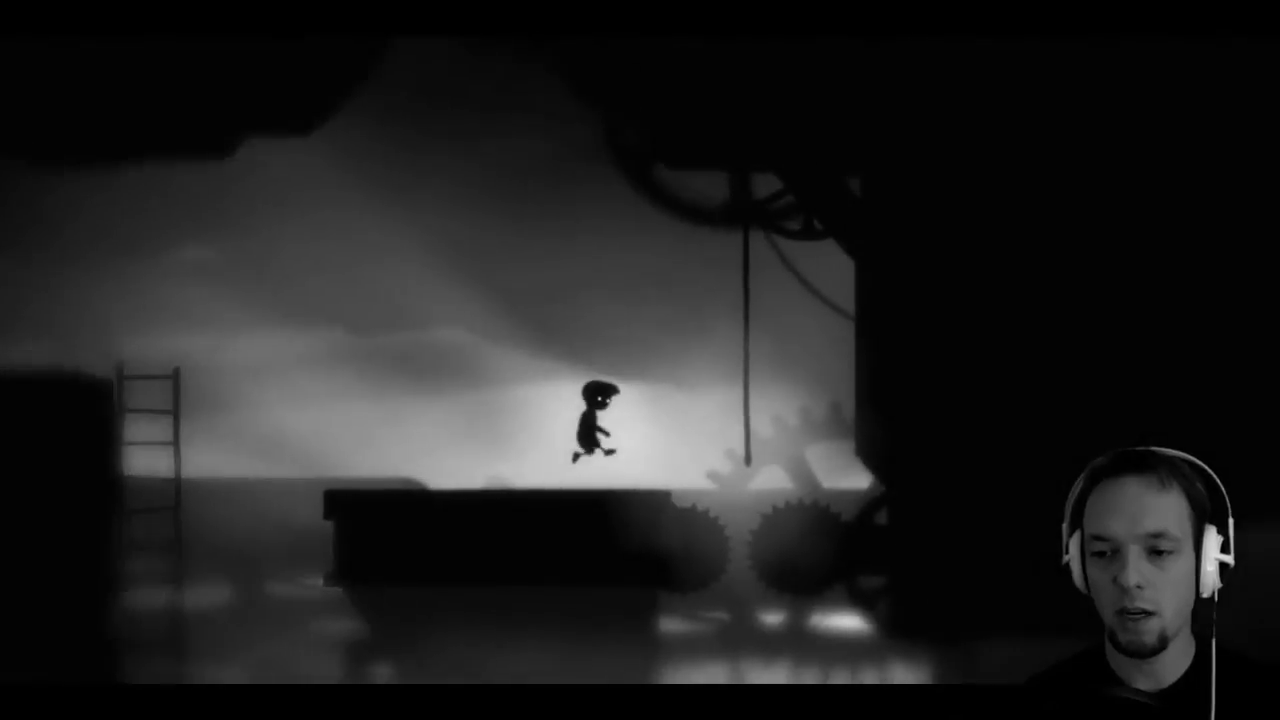
key("Up")
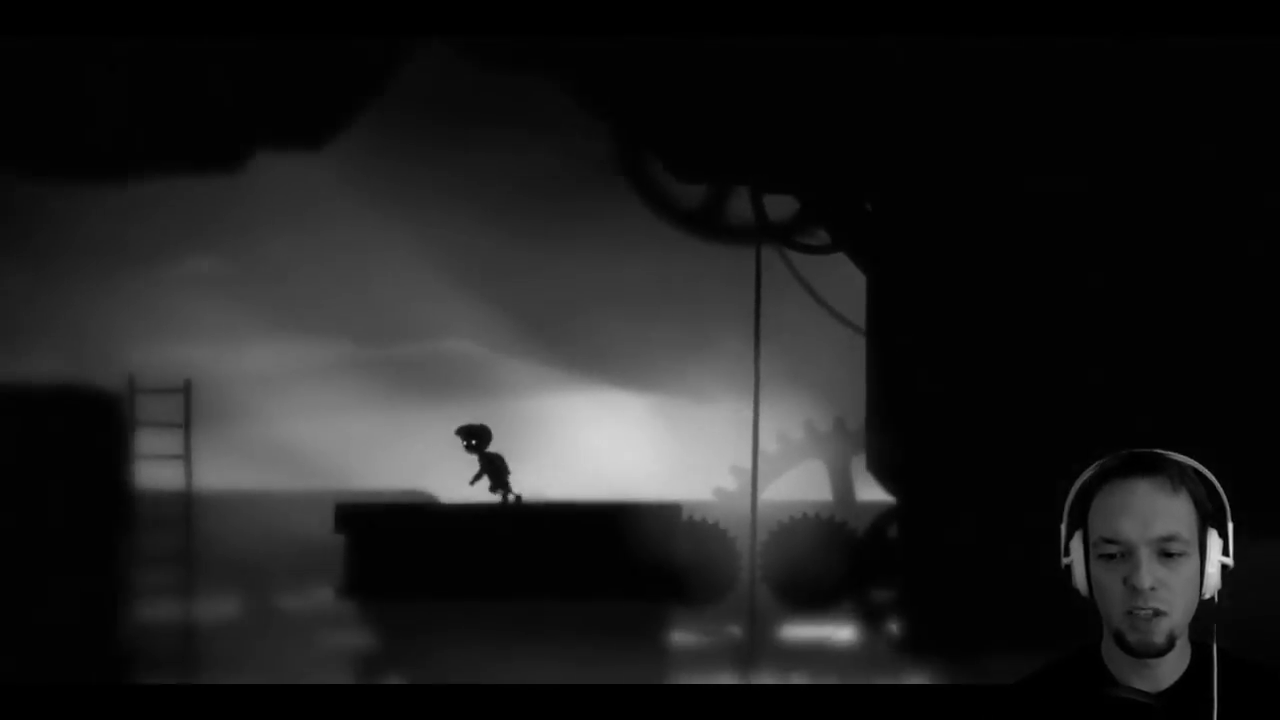
key("Left")
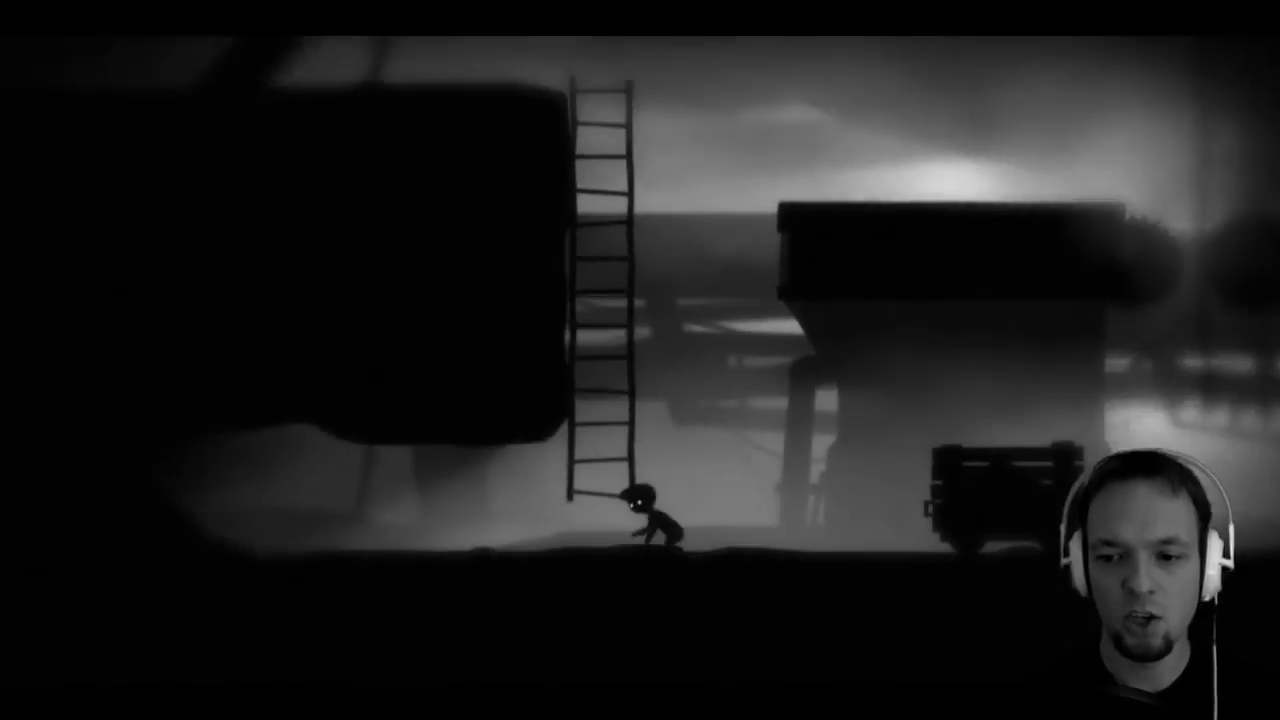
Cross the cart, grab the rope by the gears, and slide down to the ground.
key("Right")
key("Up")
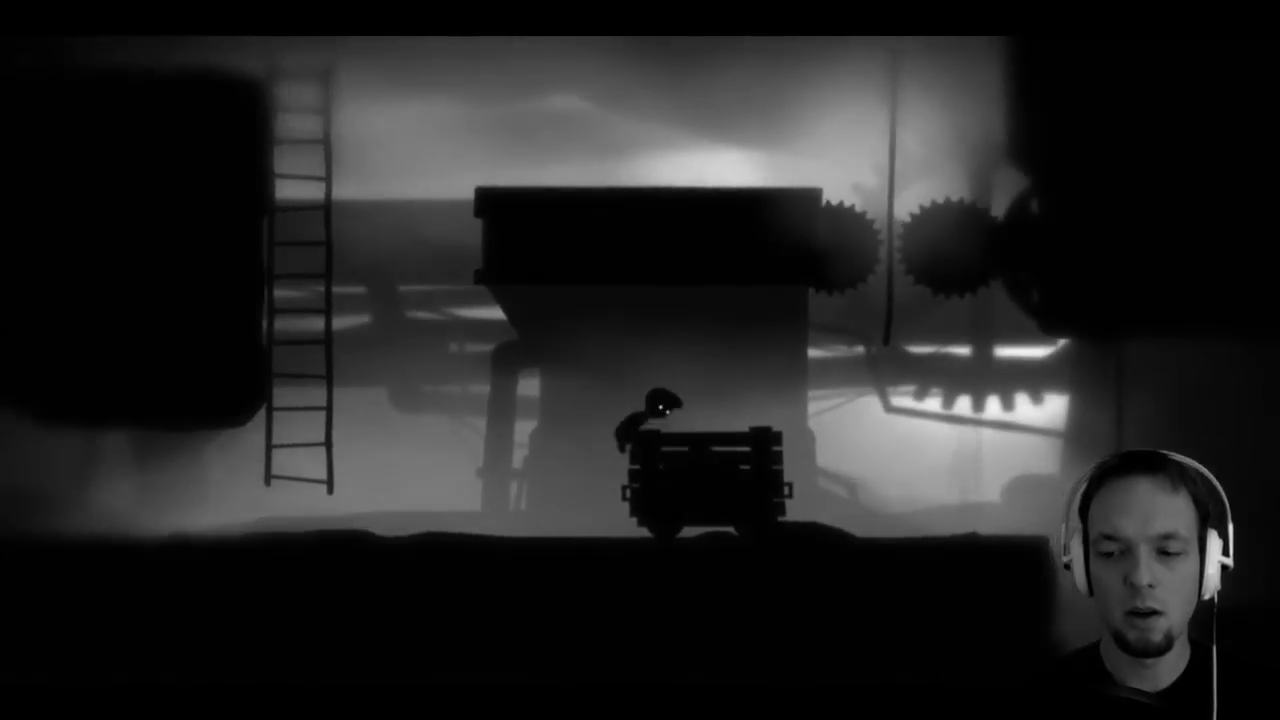
key("Right")
key("Up")
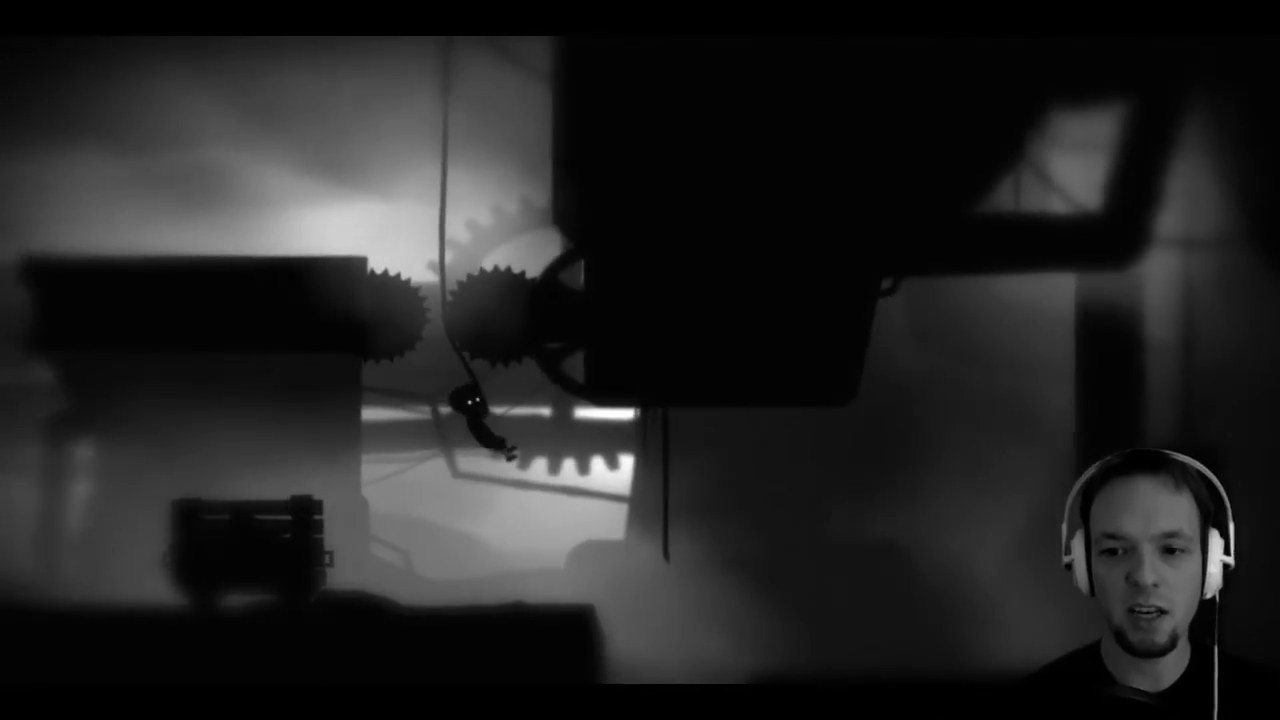
key("Down")
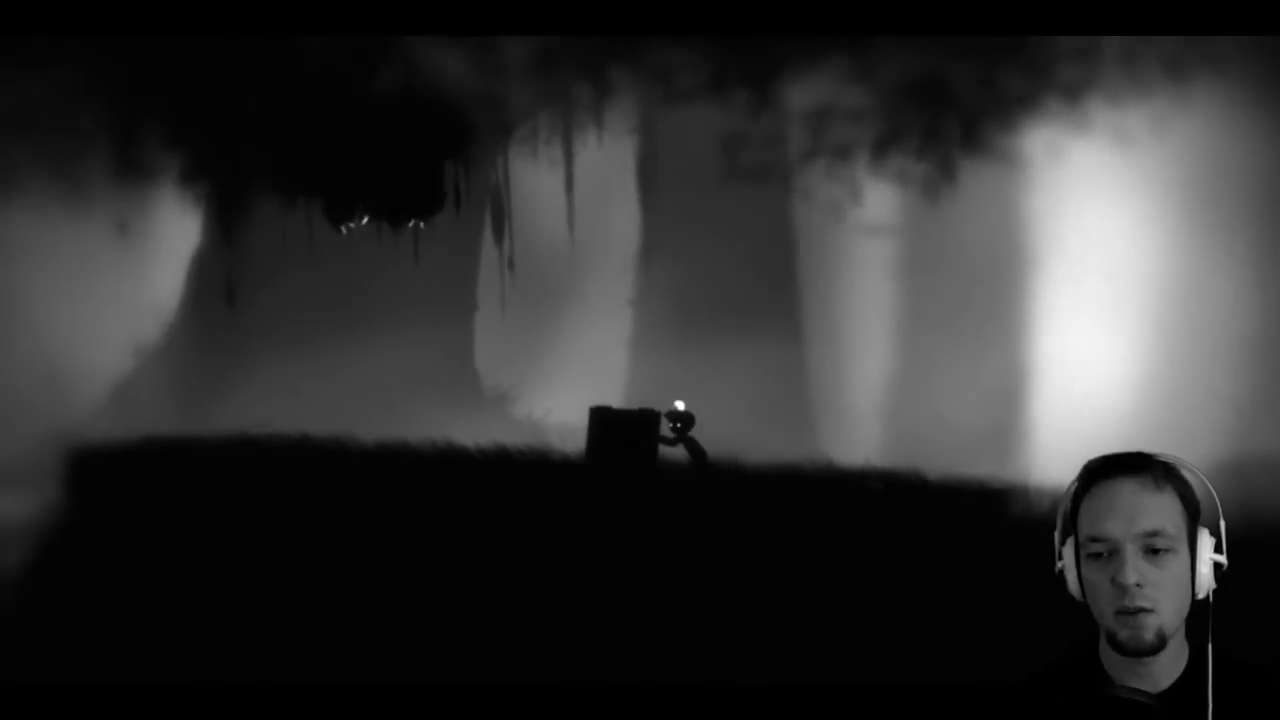
Climb onto the crate, then run right through the forest toward the wooden cart.
key("Left")
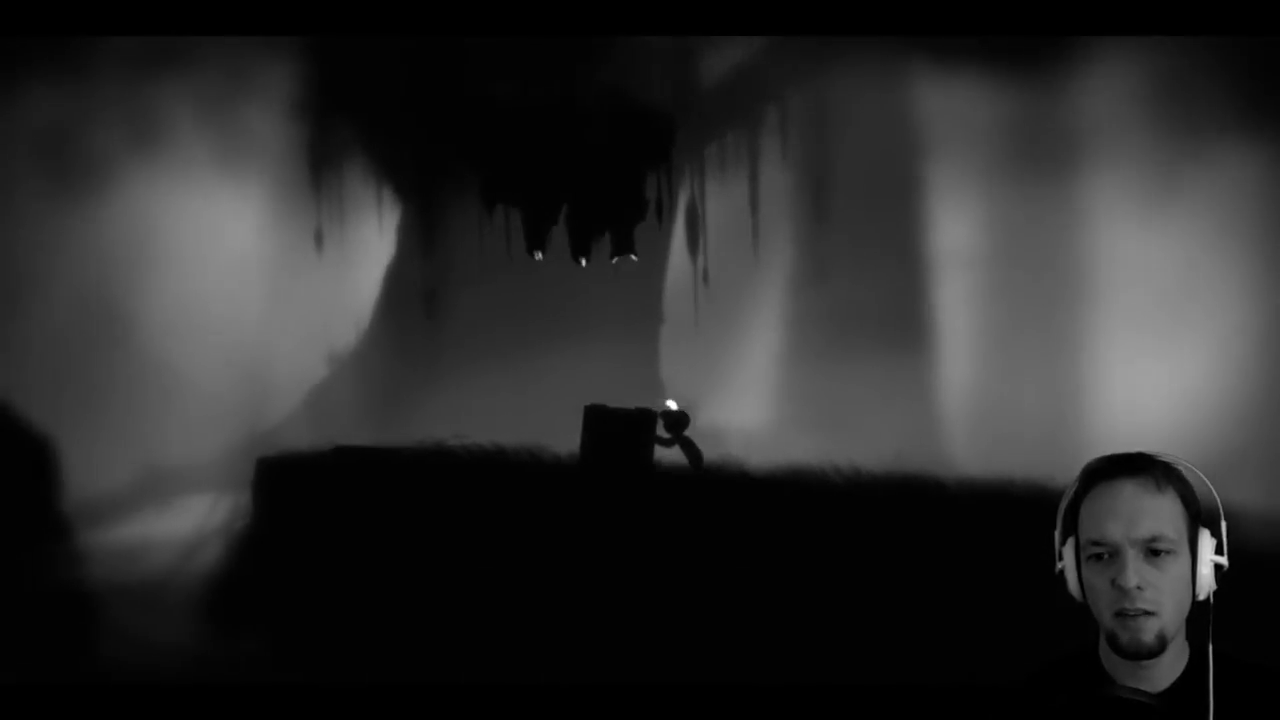
key("Up")
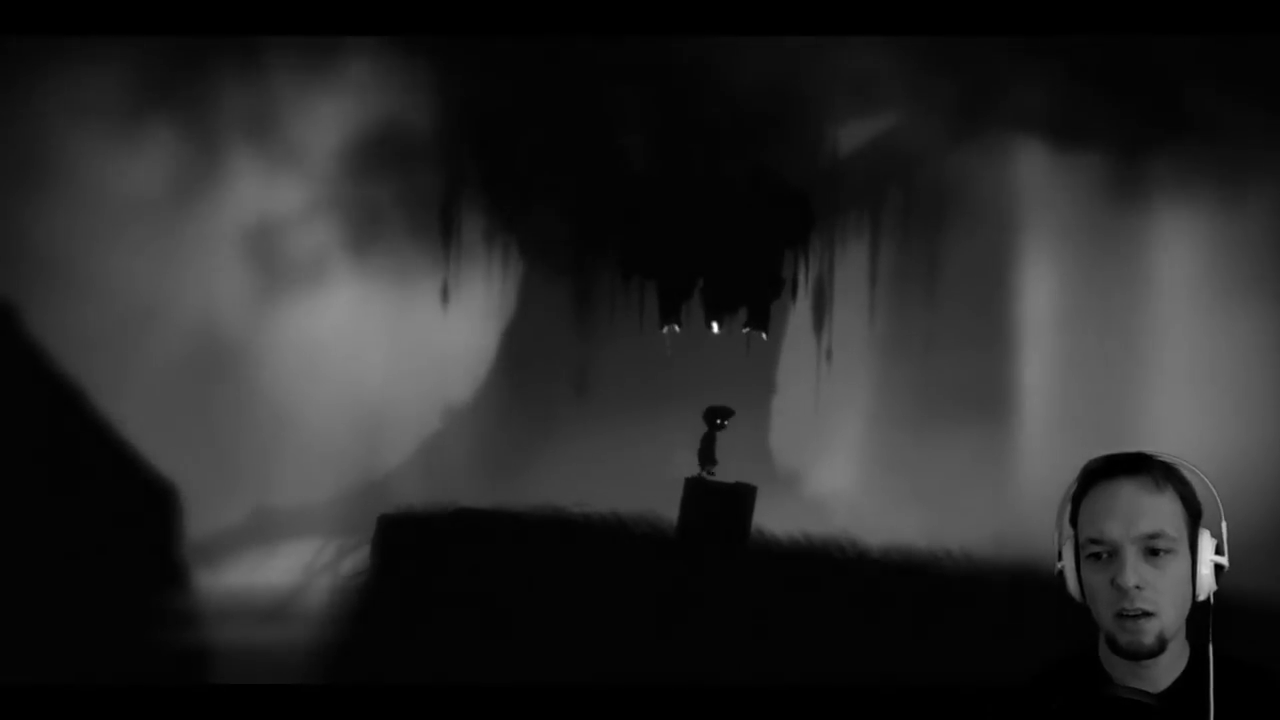
key("Right")
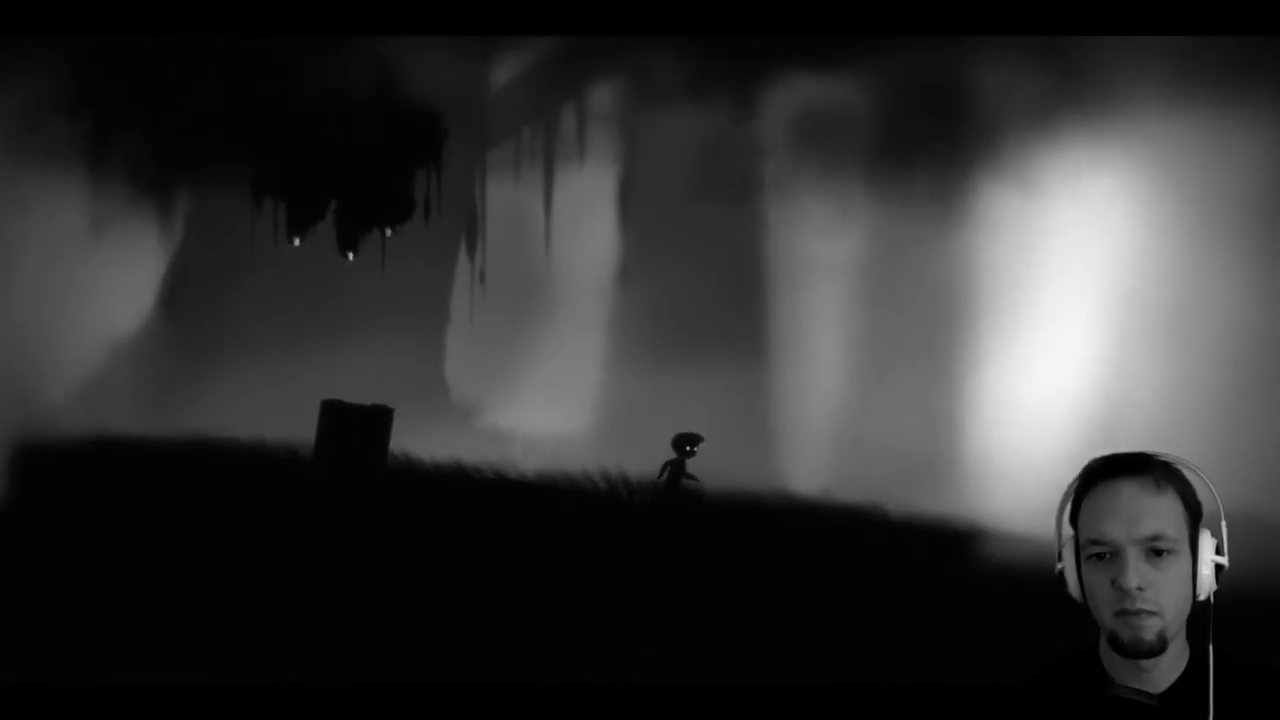
key("Right")
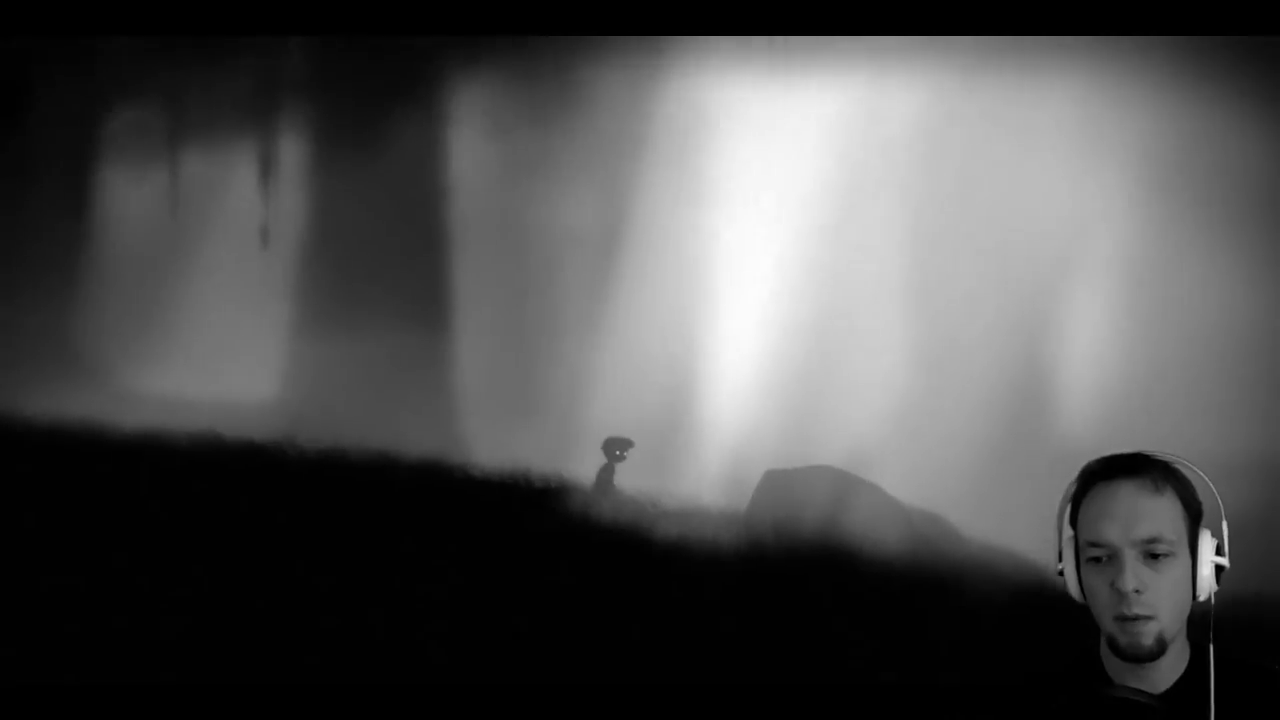
key("Right")
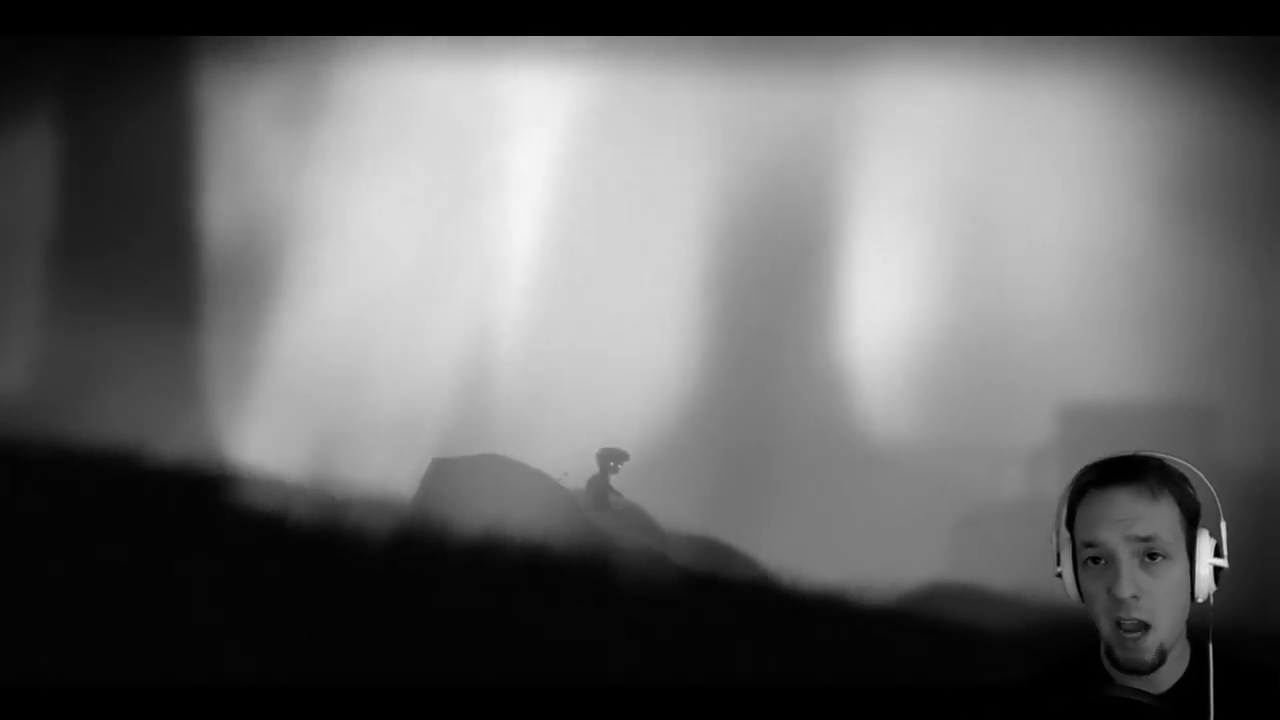
key("Right")
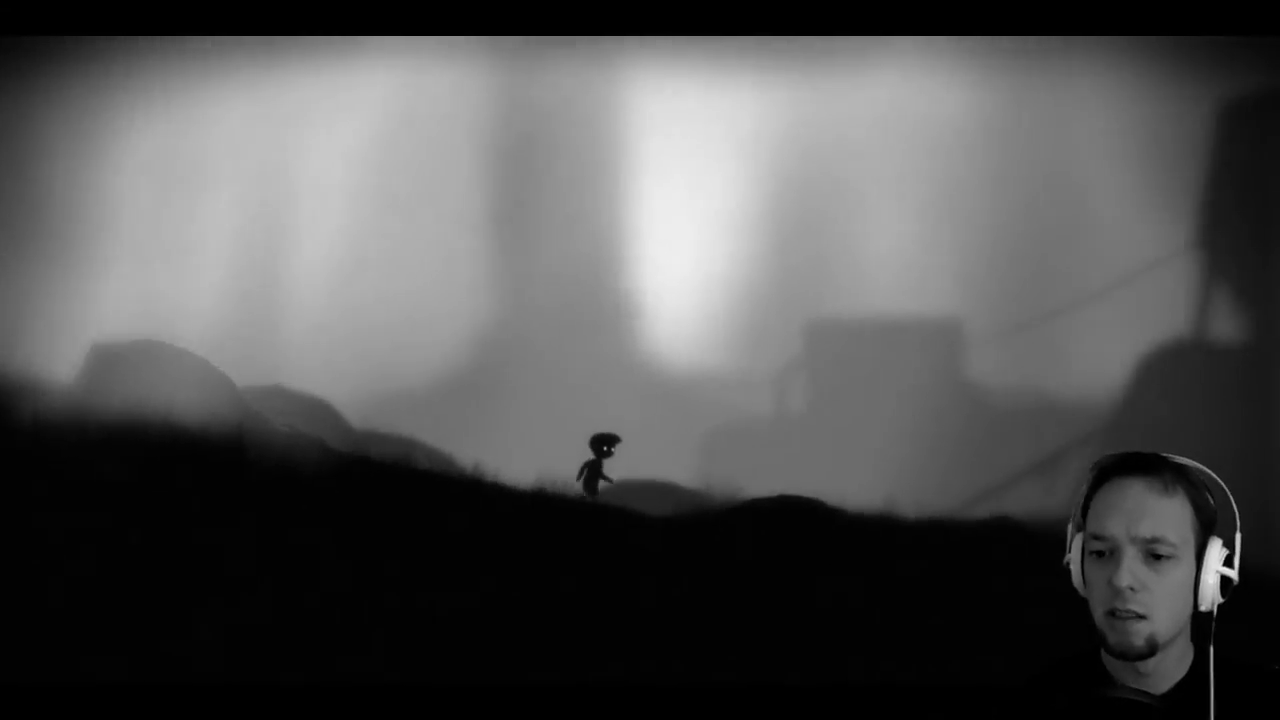
key("Right")
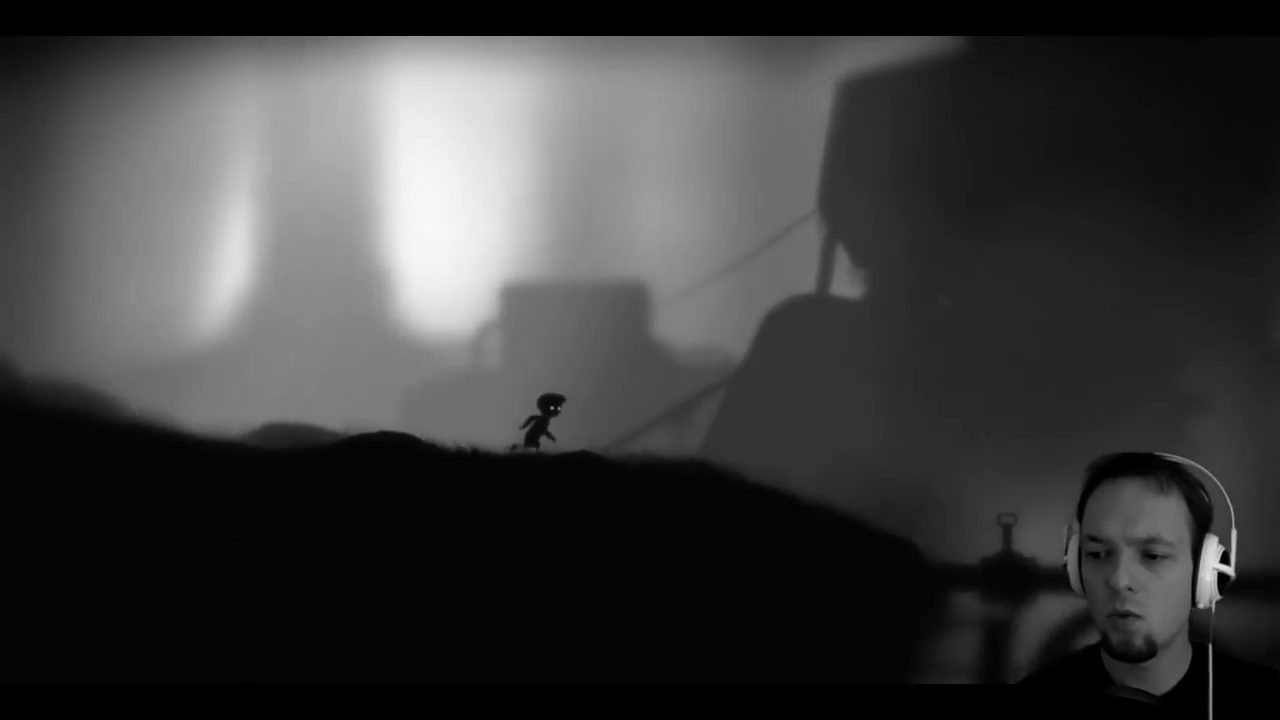
key("Right")
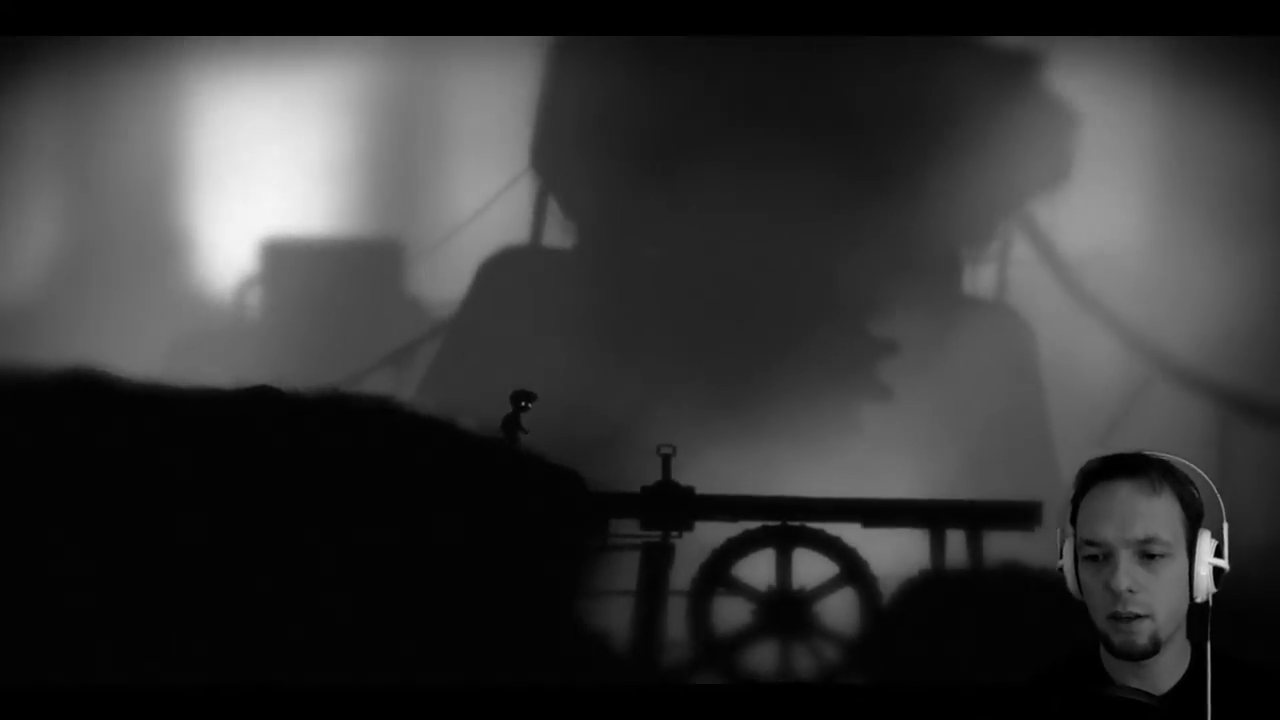
Climb onto the cart, walk its plank back and forth, and hop off right.
key("Right")
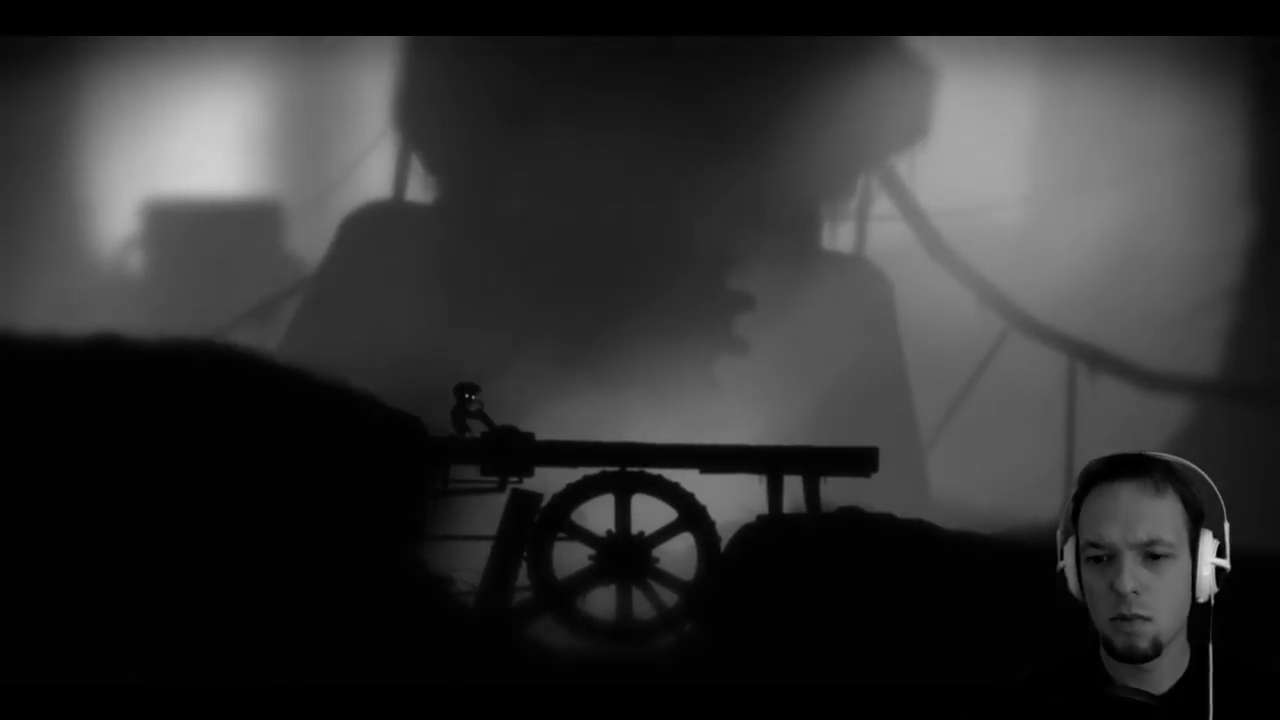
key("Right")
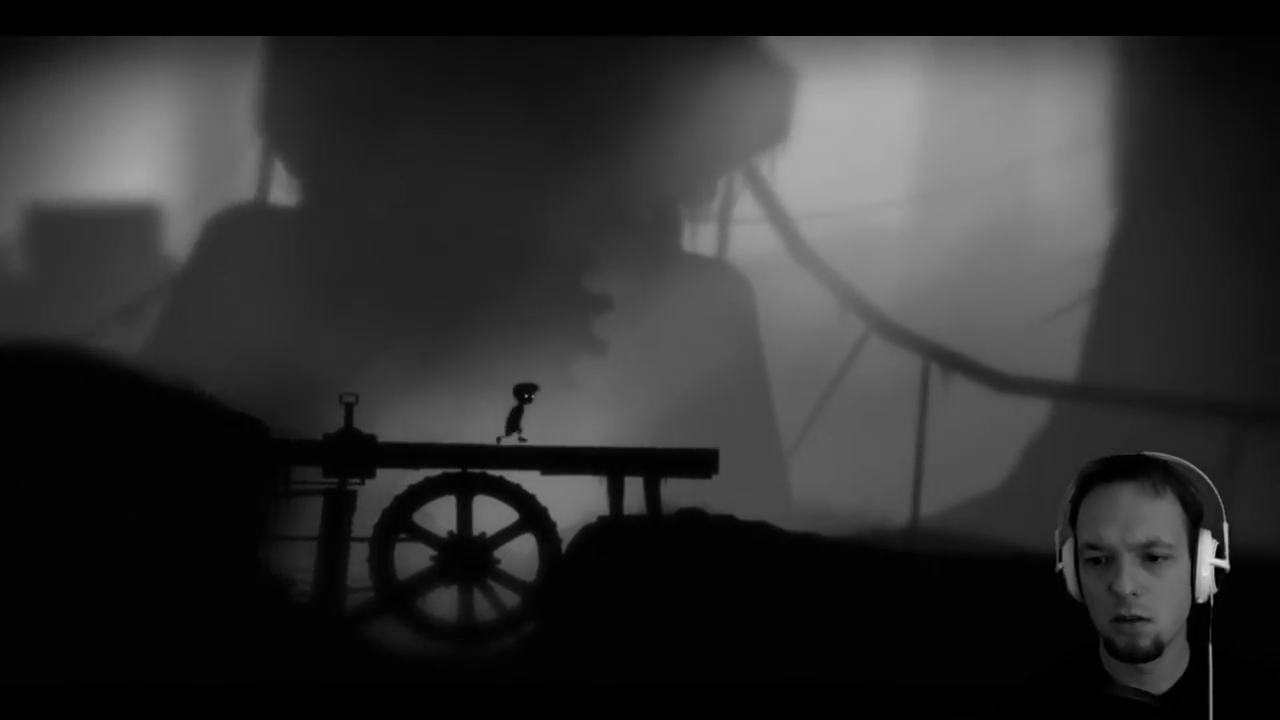
key("Left")
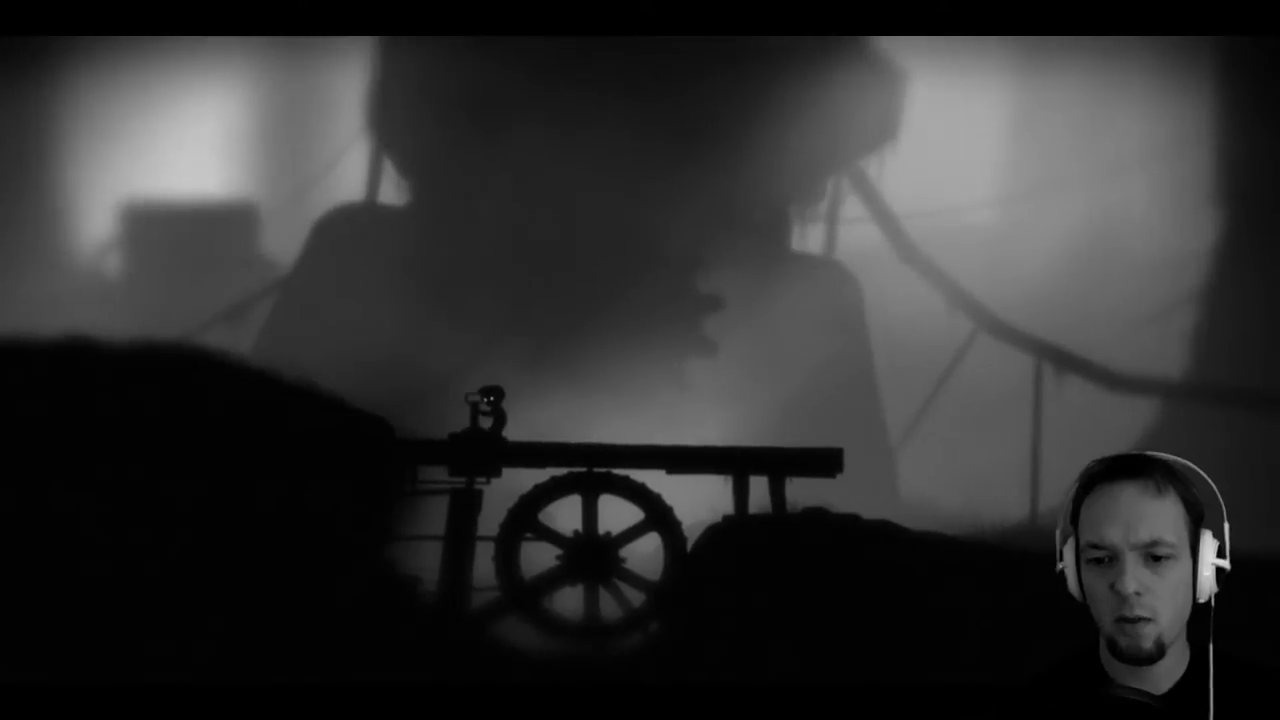
key("Right")
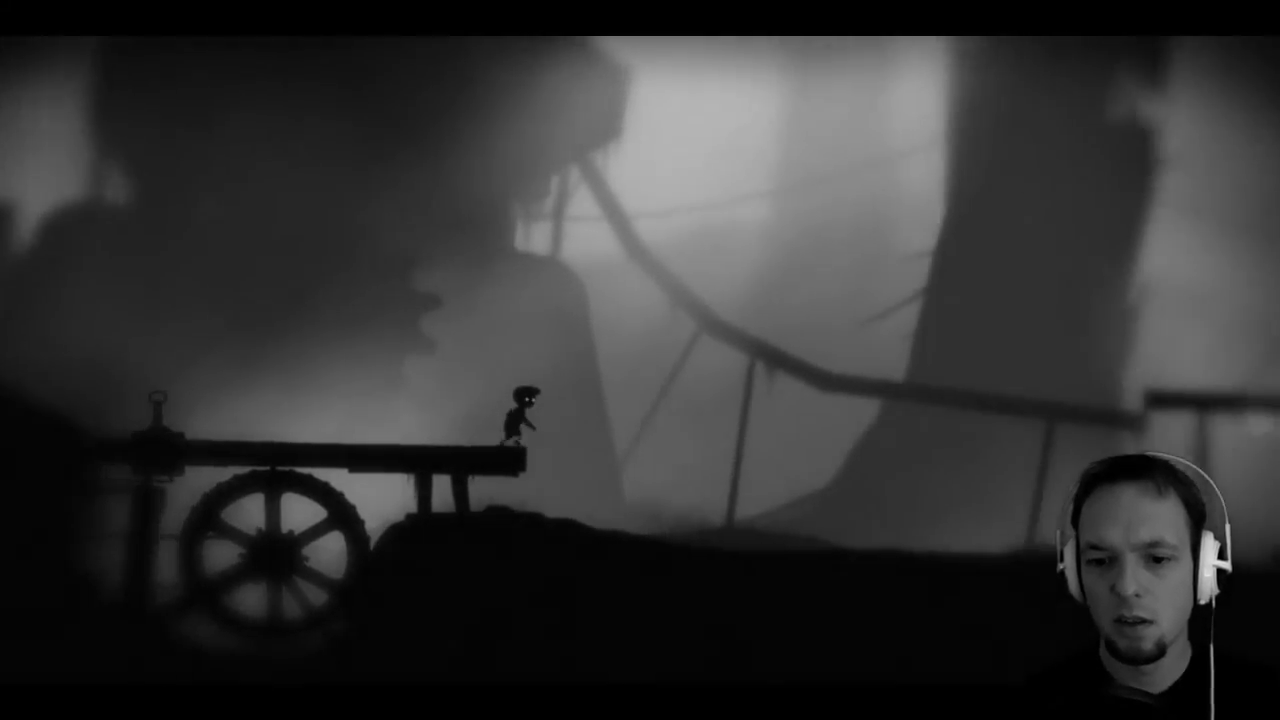
key("Right")
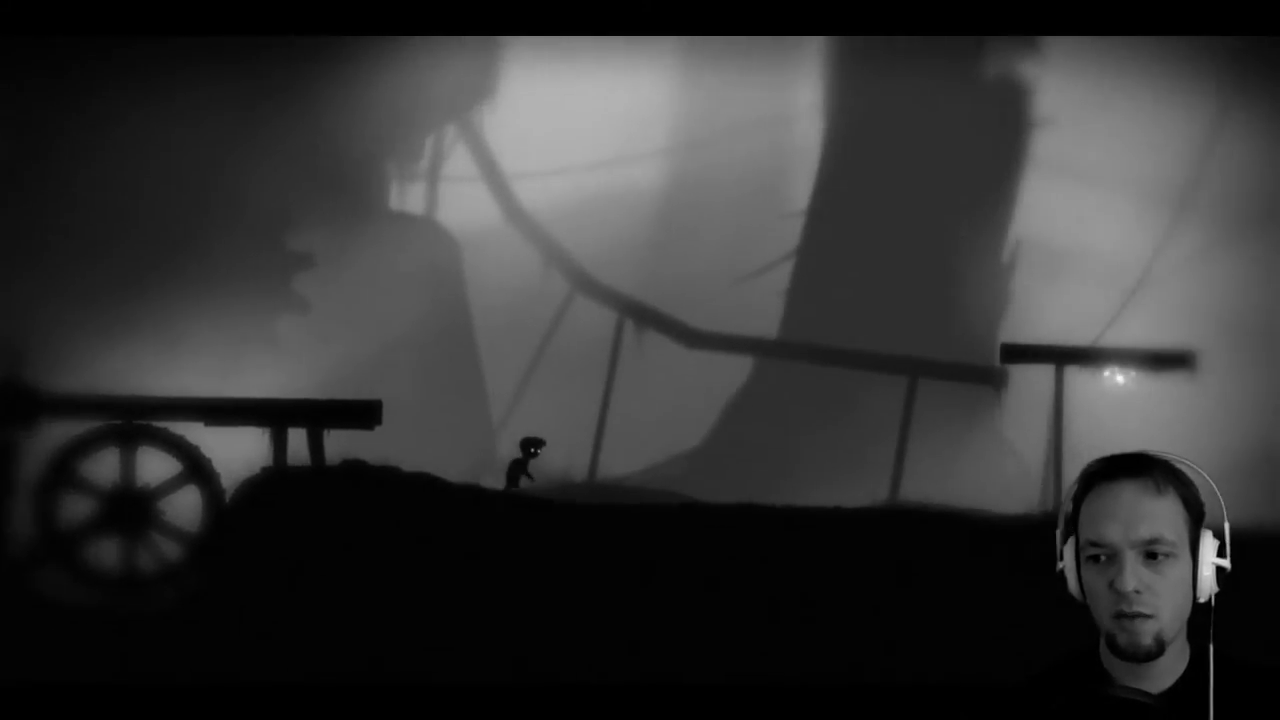
Run past the hanging platform and climb onto the cliff ledge.
key("Right")
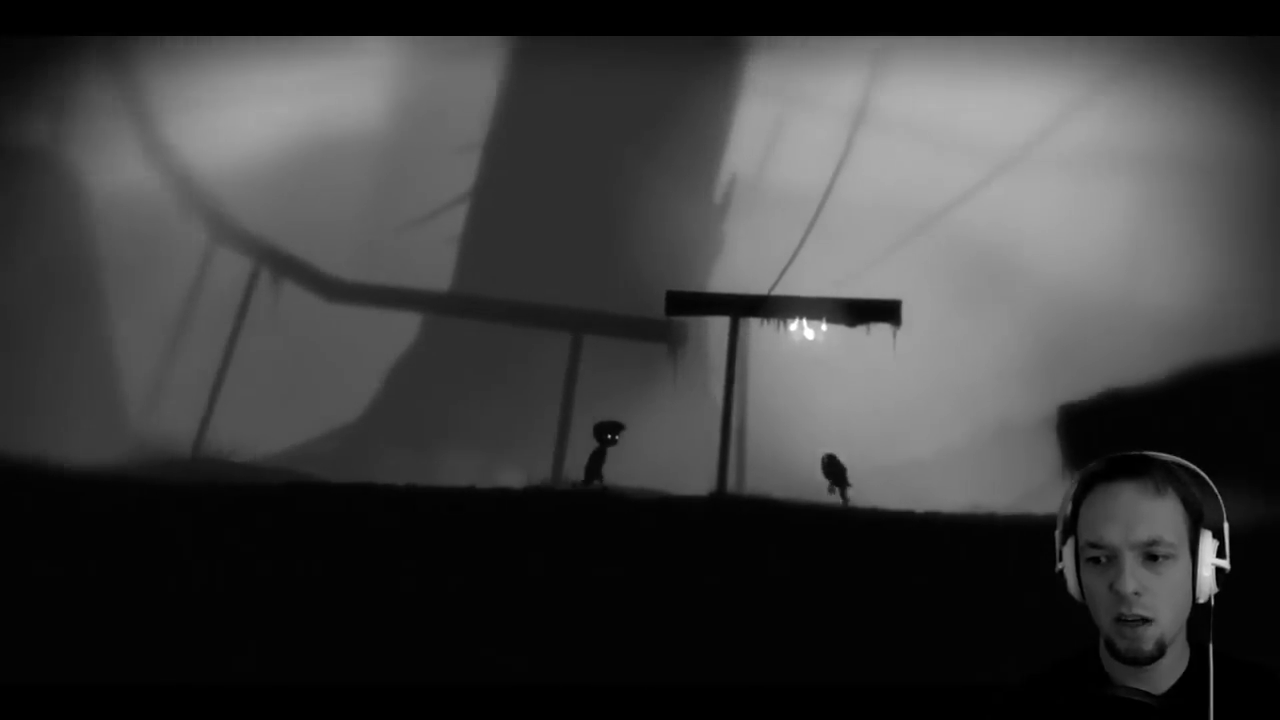
key("Right")
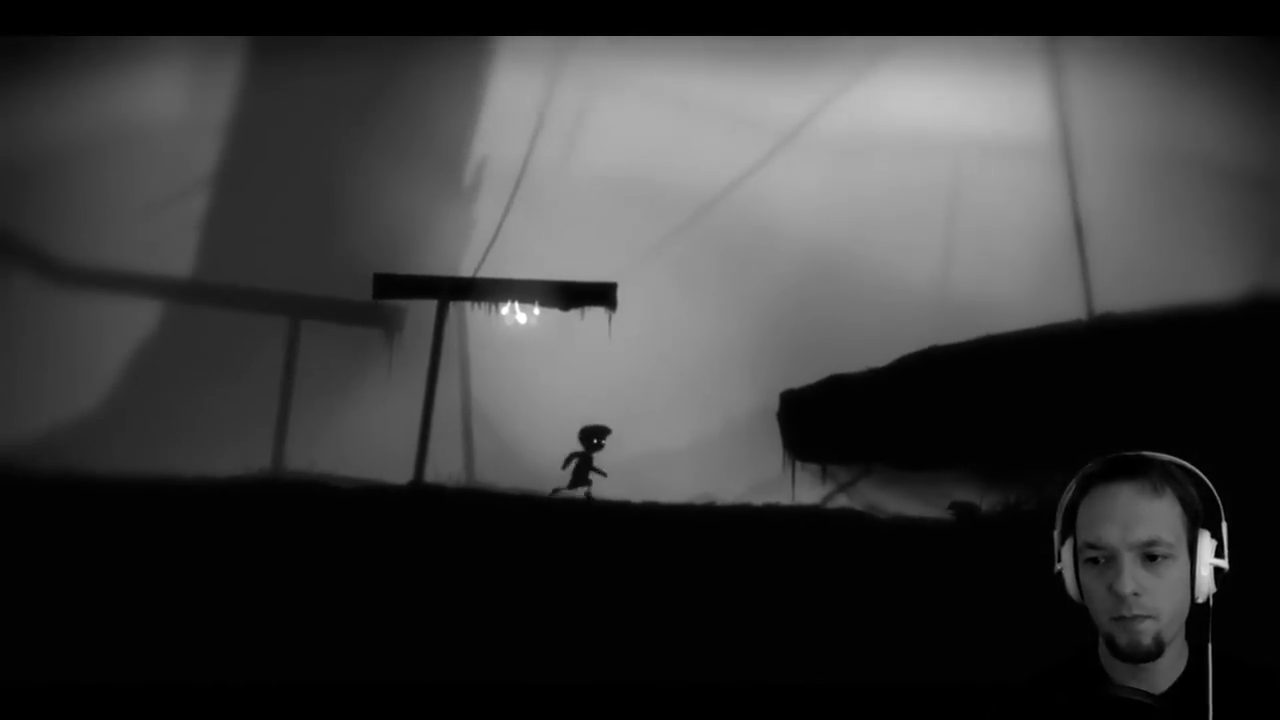
key("Right")
key("Up")
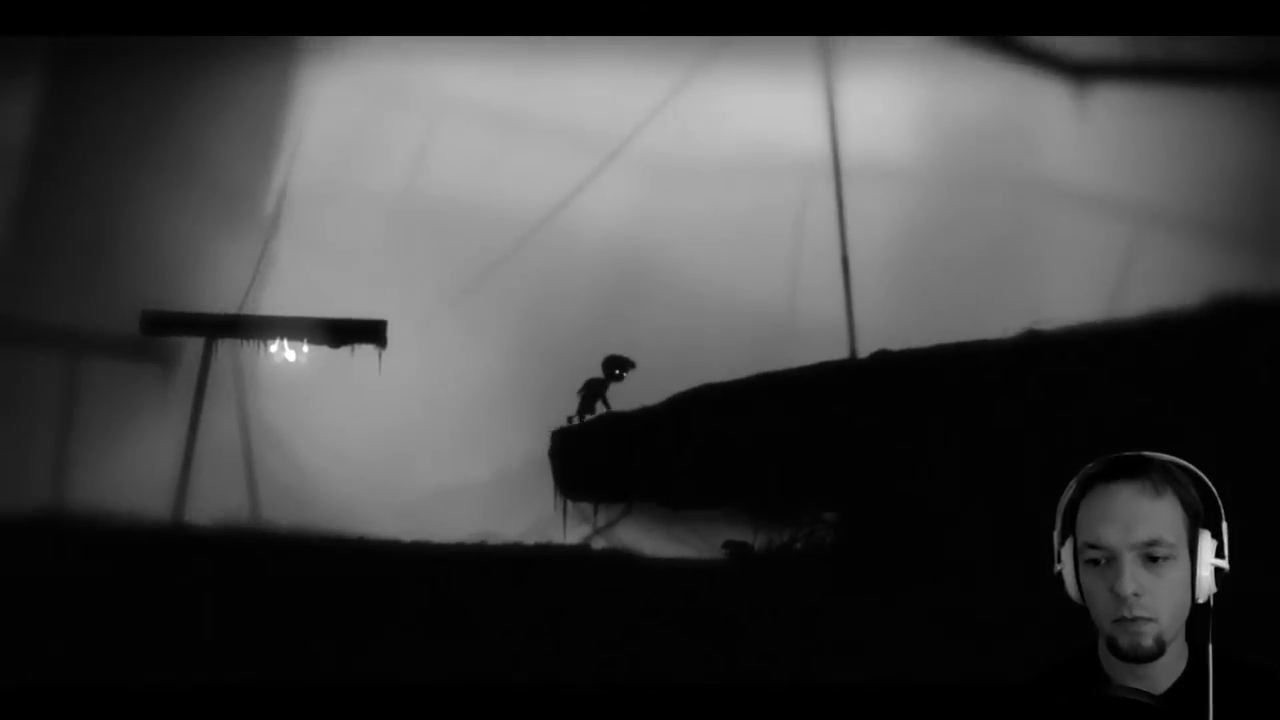
Leap back onto the hanging platform, pull up, and jump on it twice.
key("Left")
key("Up")
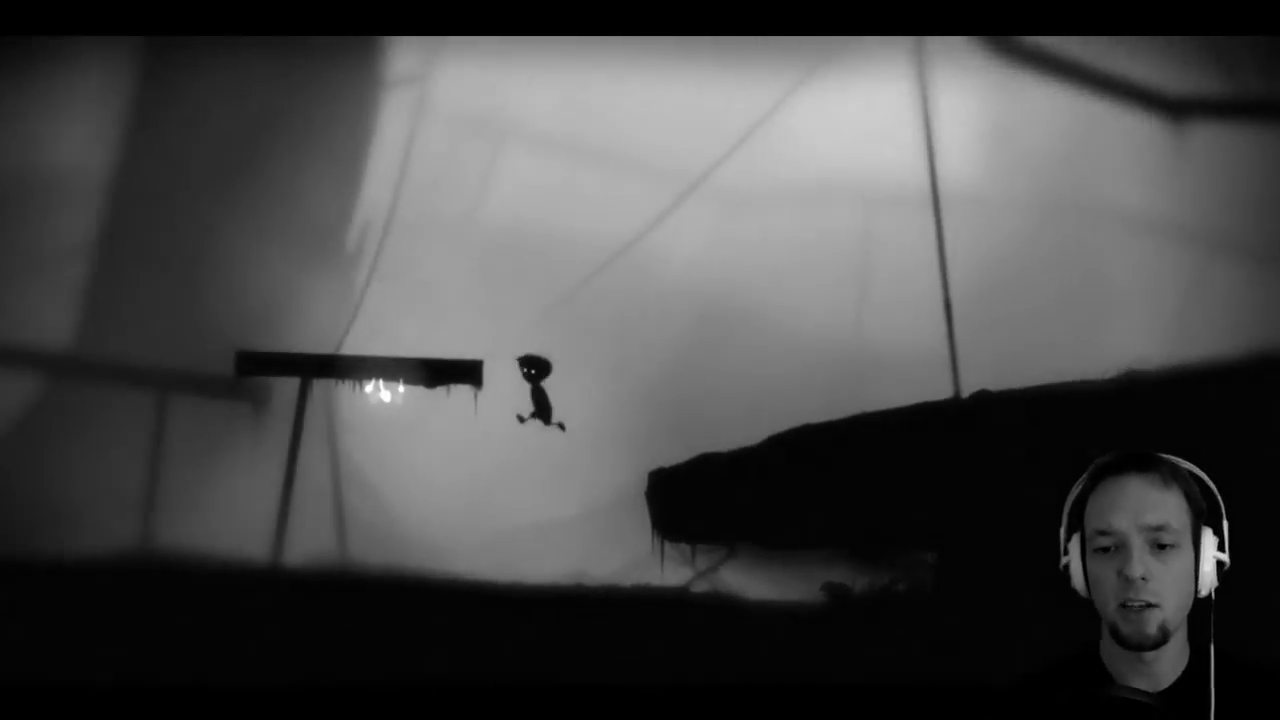
key("Left")
key("Up")
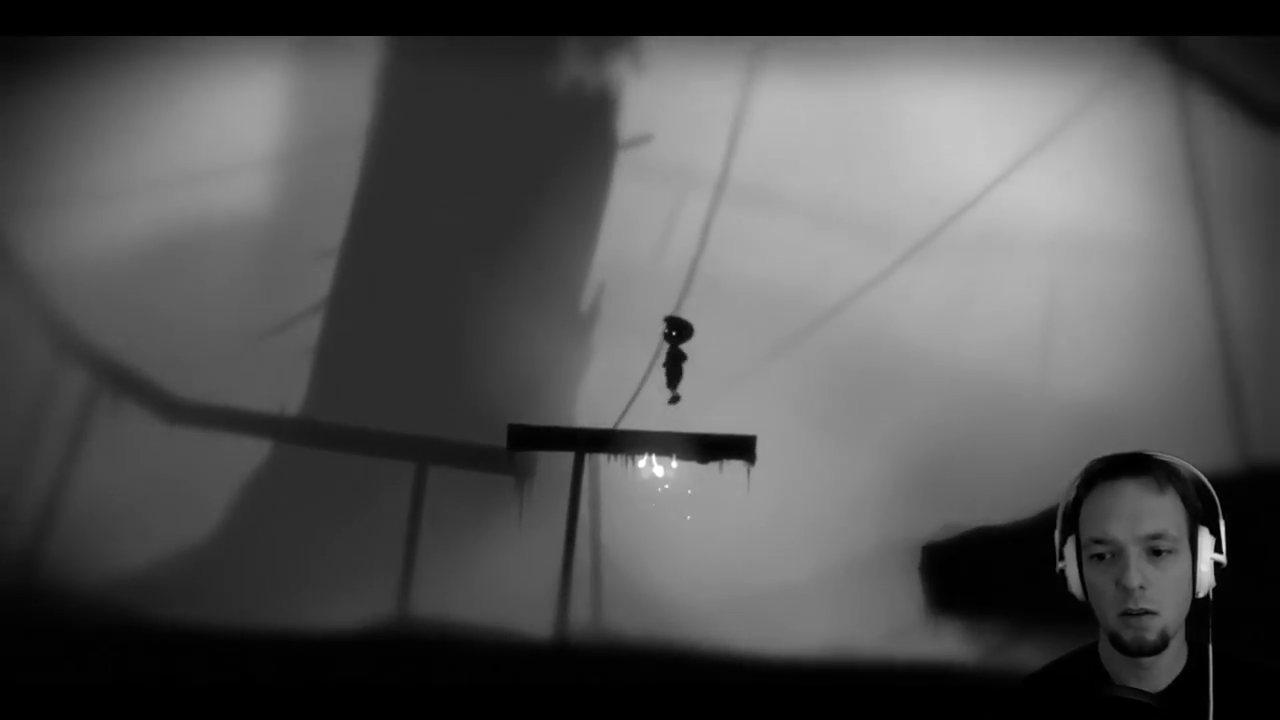
key("Up")
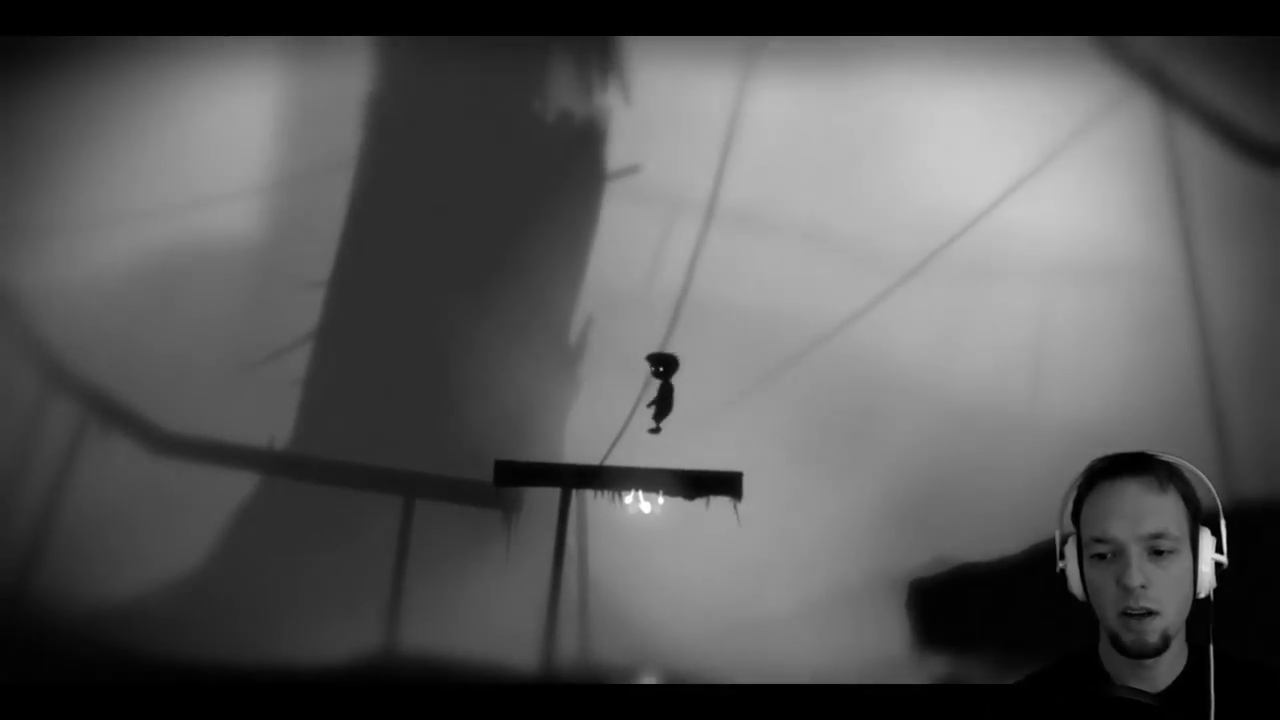
key("Up")
Drop down, climb the cliff ledge, and run up under the pipes toward the seesaw beams.
key("Right")
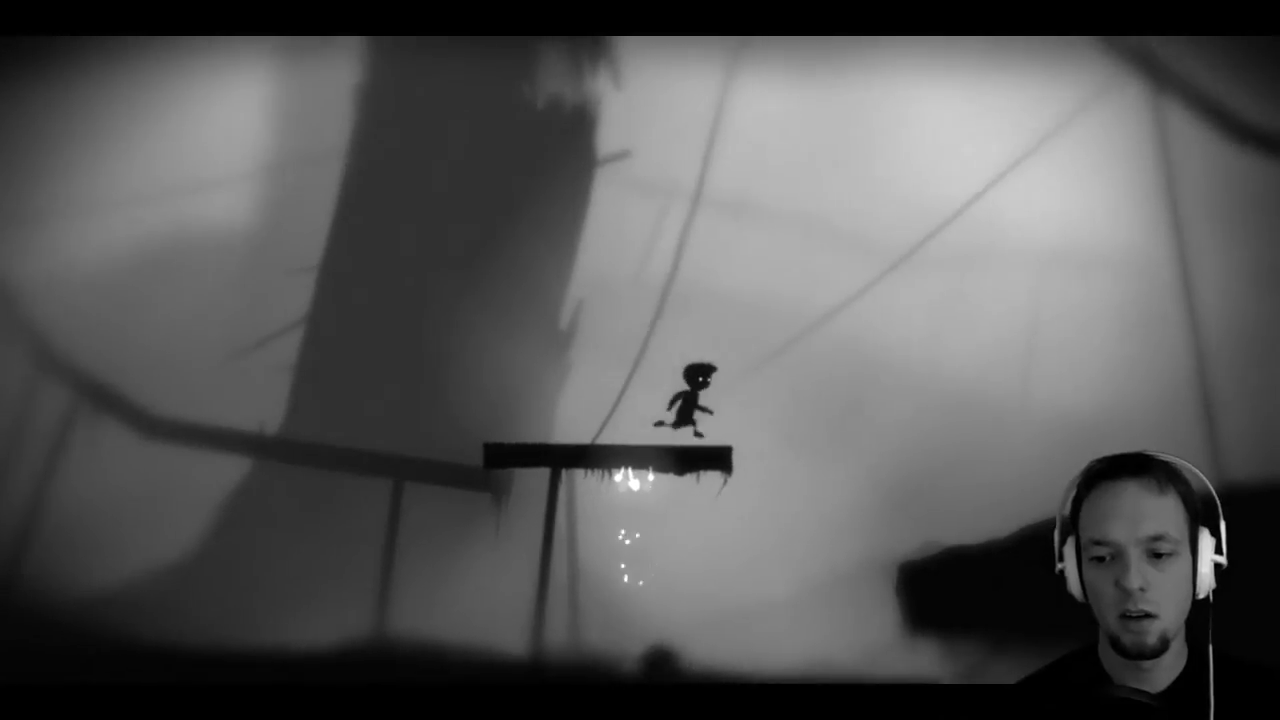
key("Right")
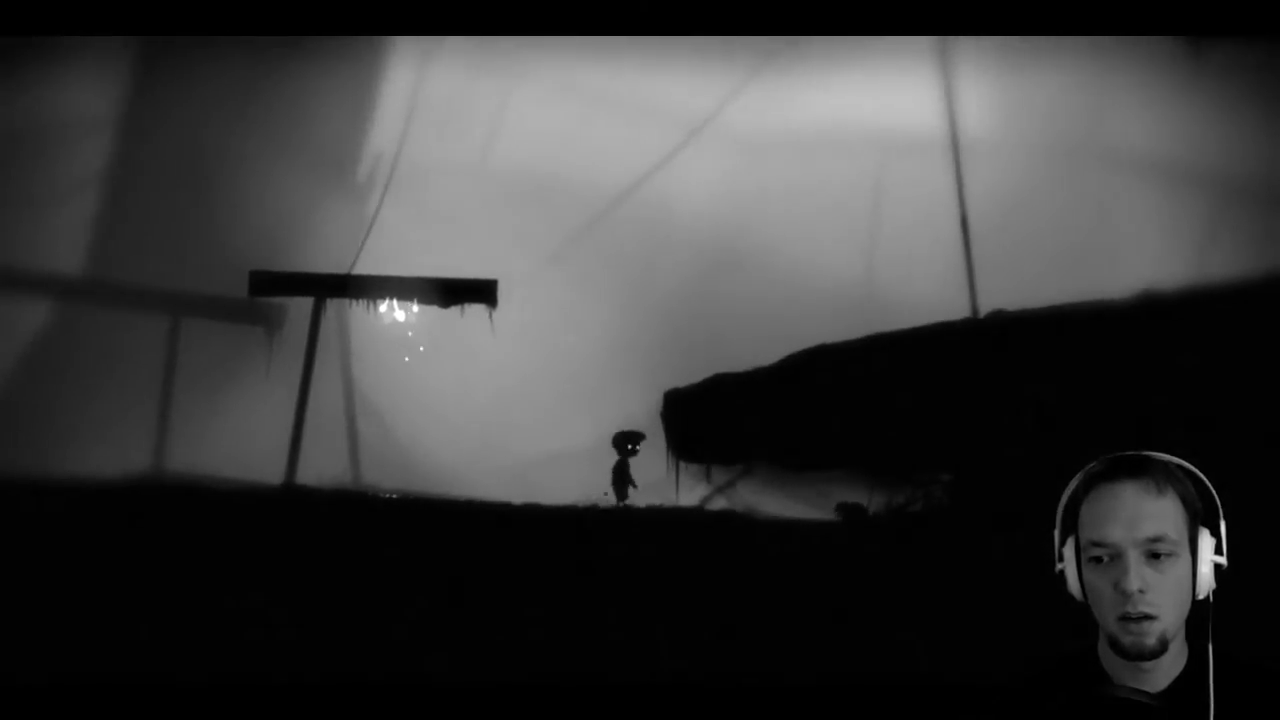
key("Up")
key("Right")
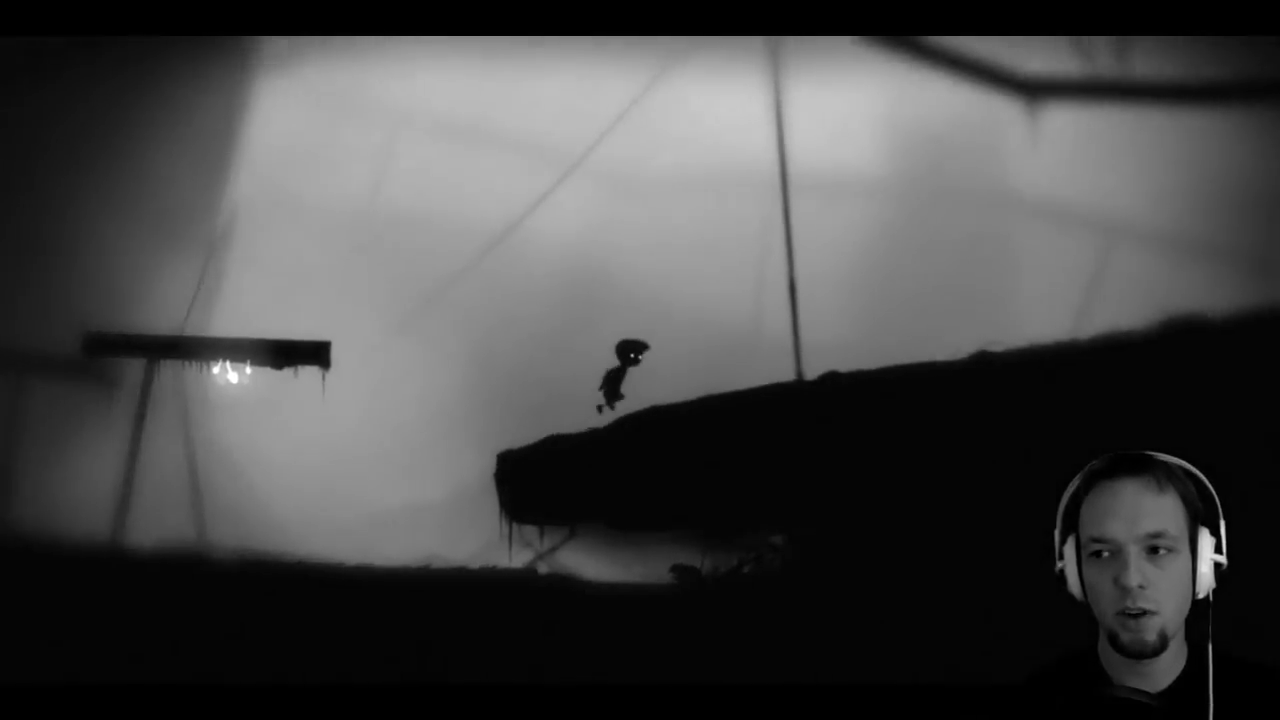
key("Right")
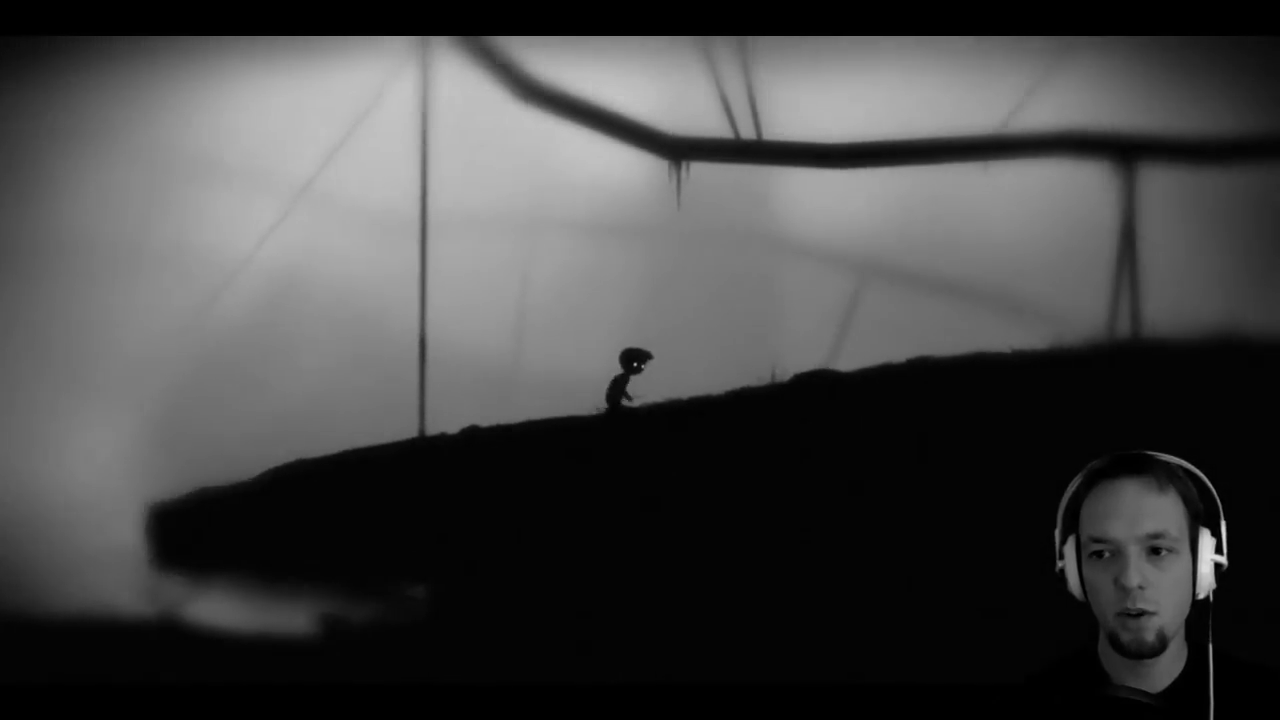
key("Right")
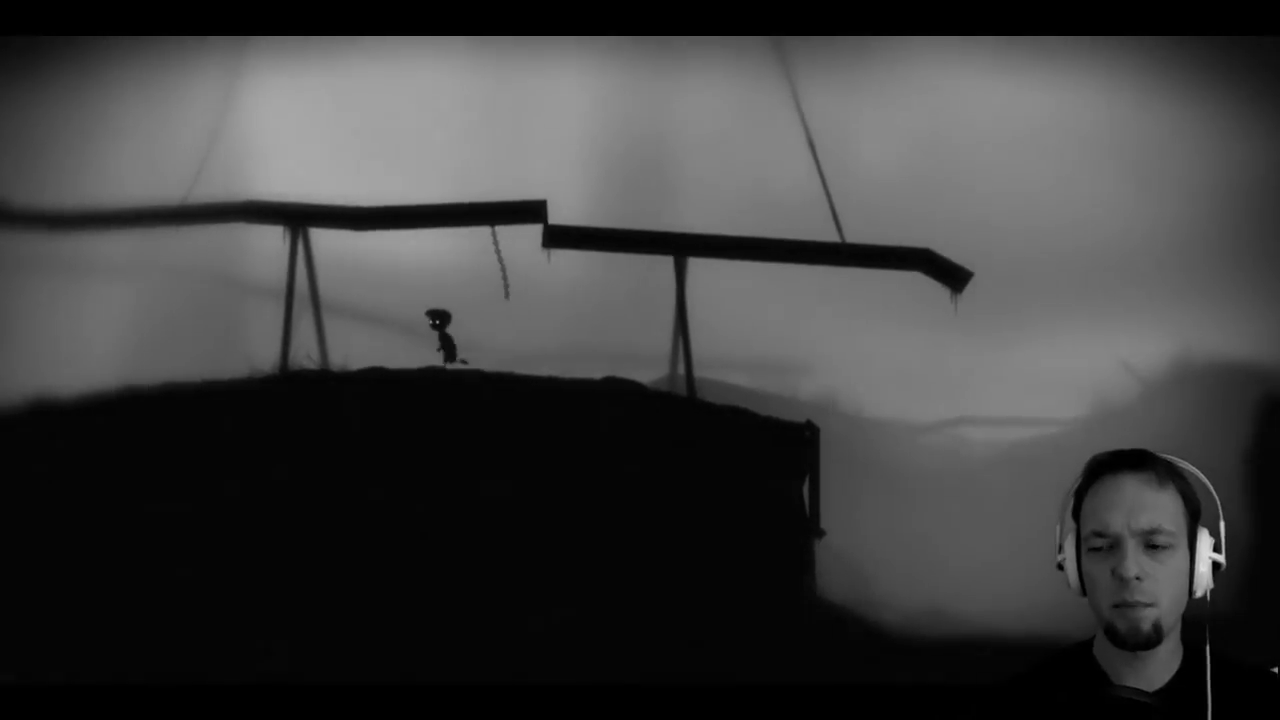
Run back left onto the lit hanging platform, jump, then leap to the cliff ledge.
key("Left")
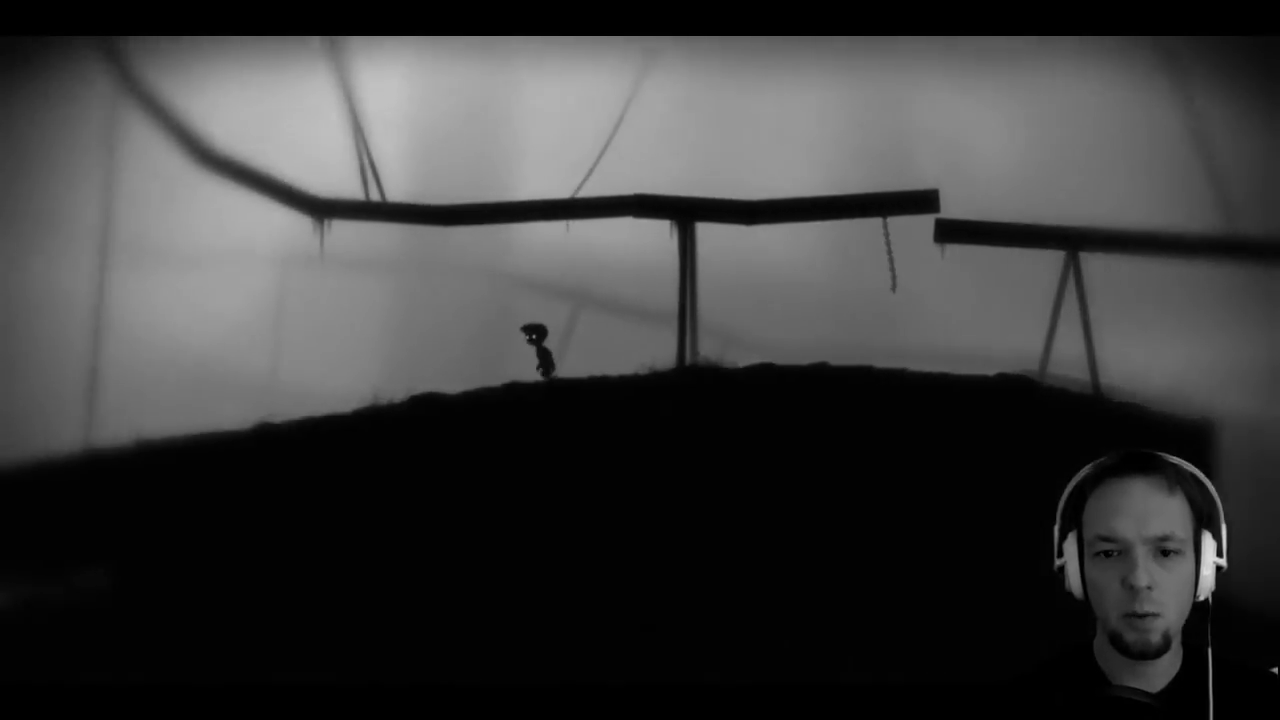
key("Left")
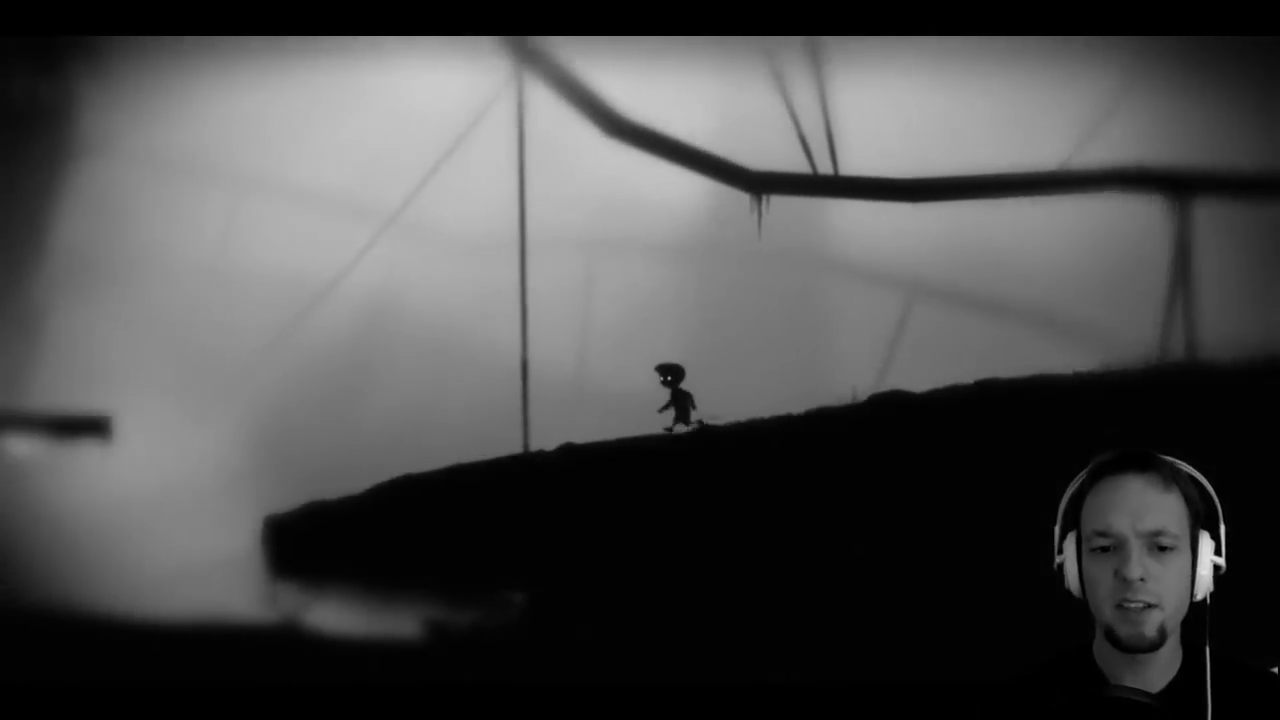
key("Left")
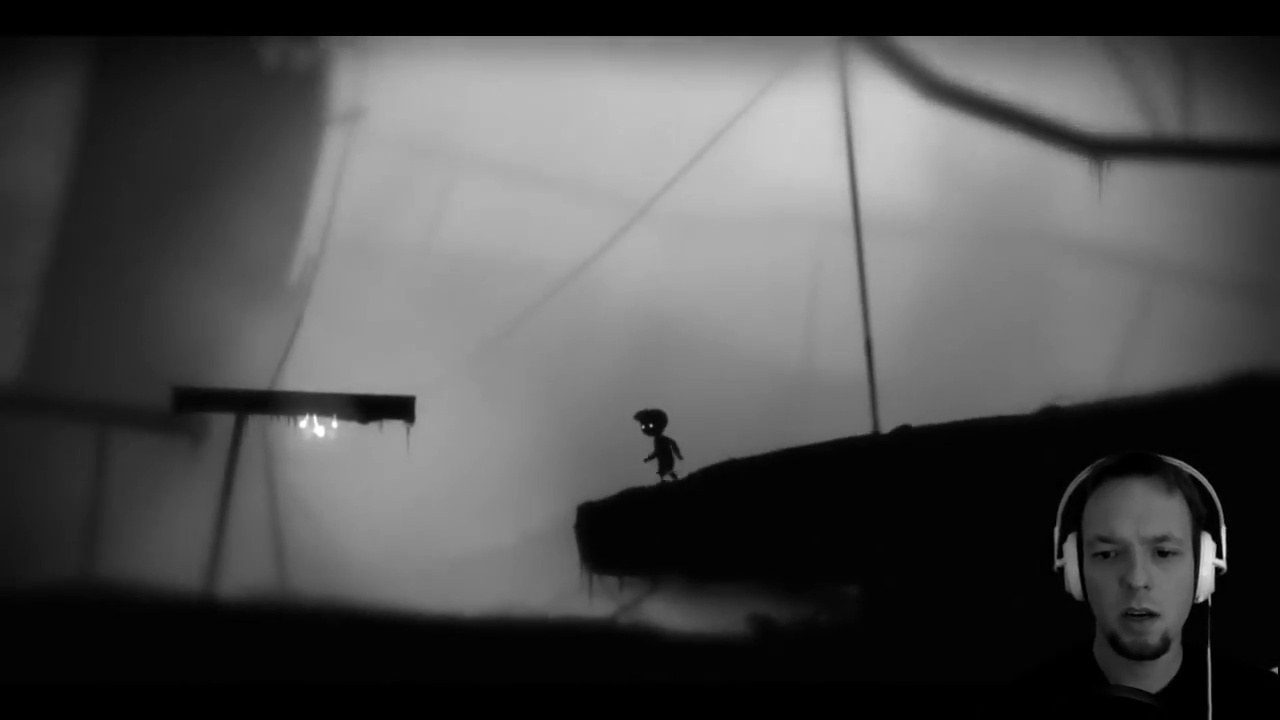
key("Left")
key("Up")
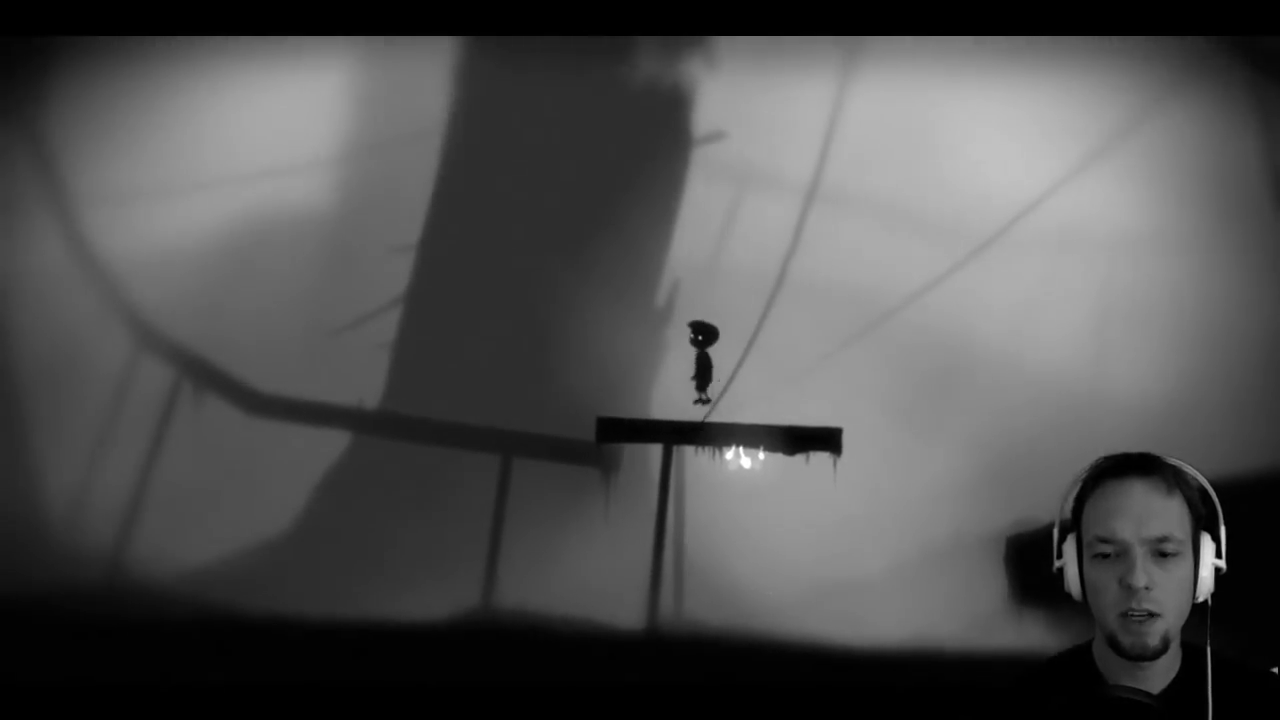
key("Up")
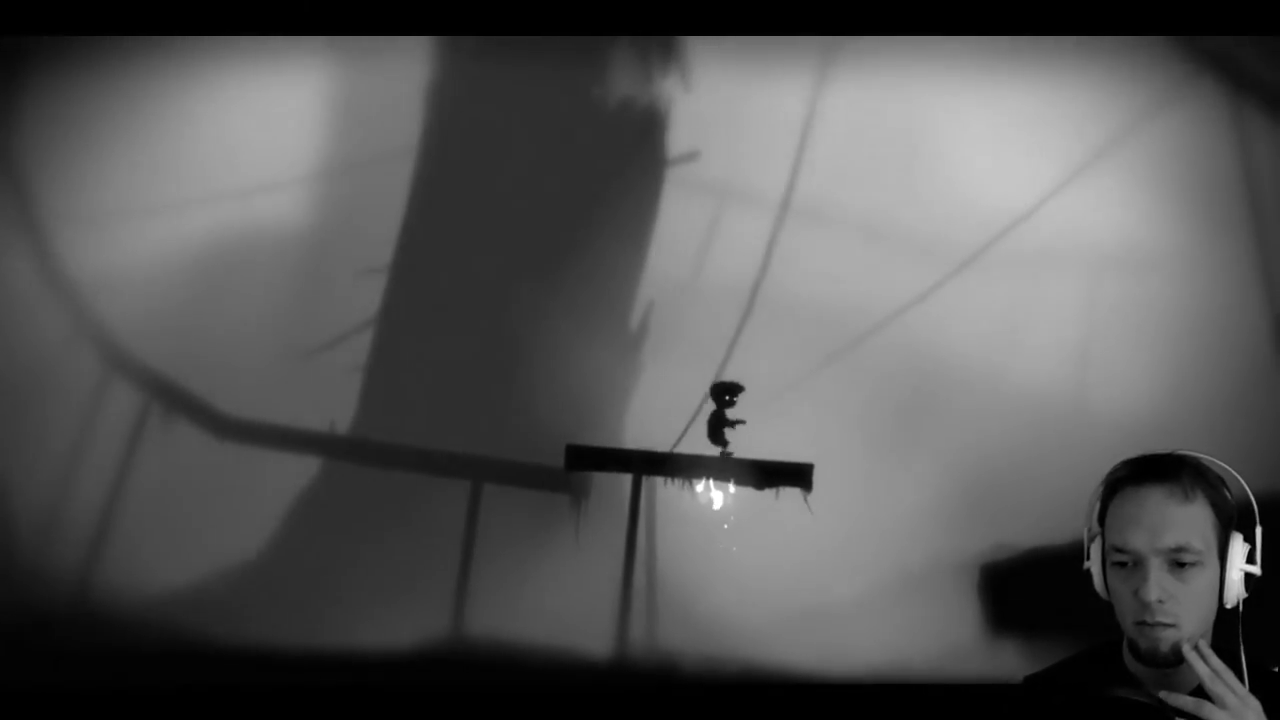
key("Right")
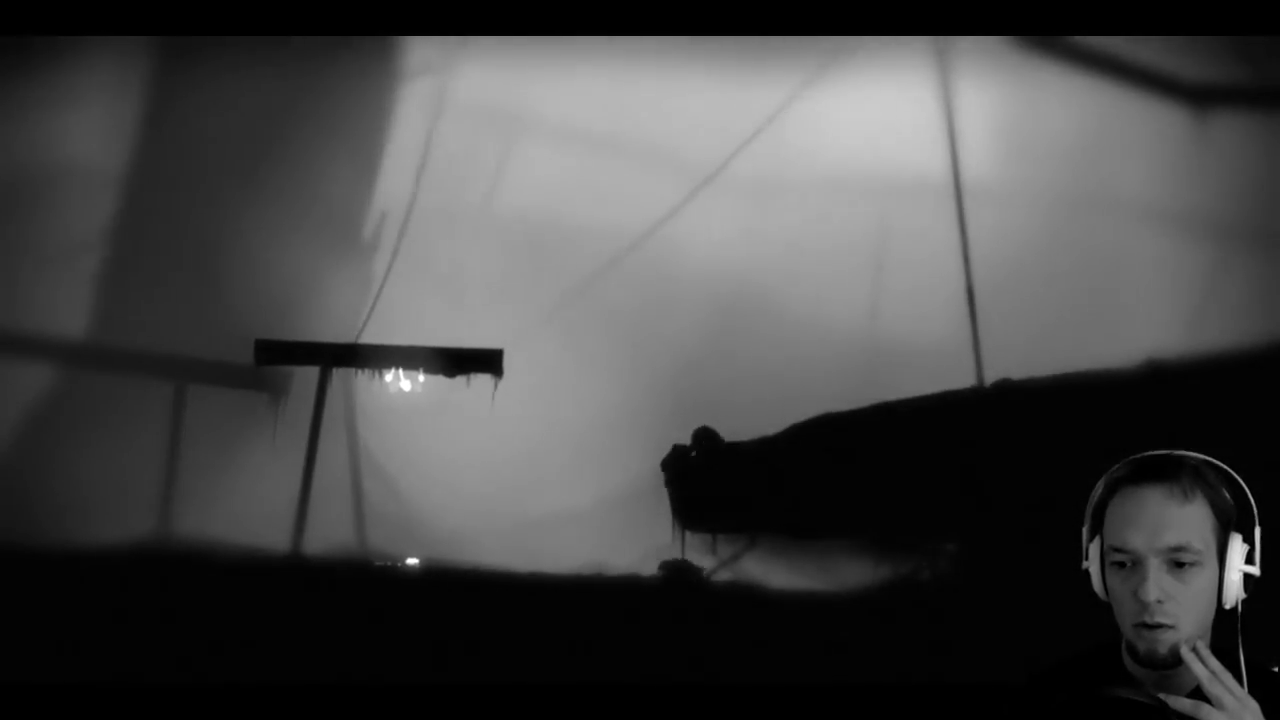
Walk left past the platform pole to the wheeled cart, climb on, and reach its left end.
key("Left")
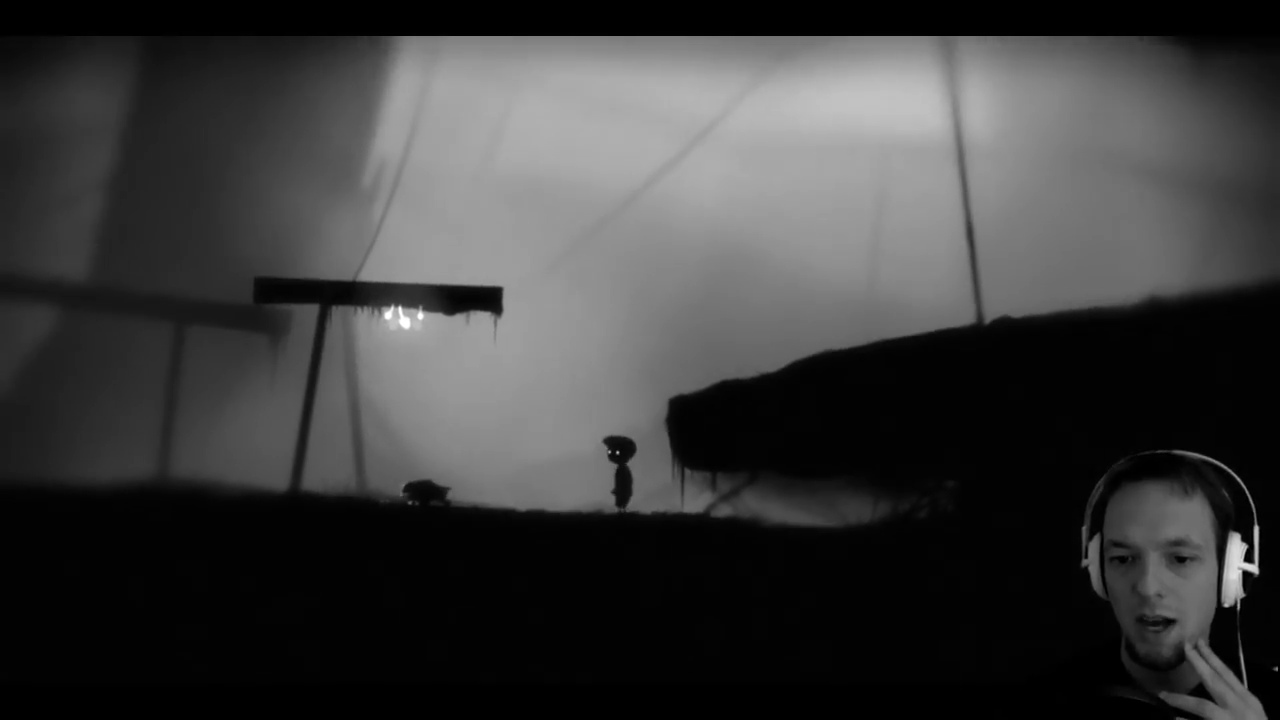
key("Left")
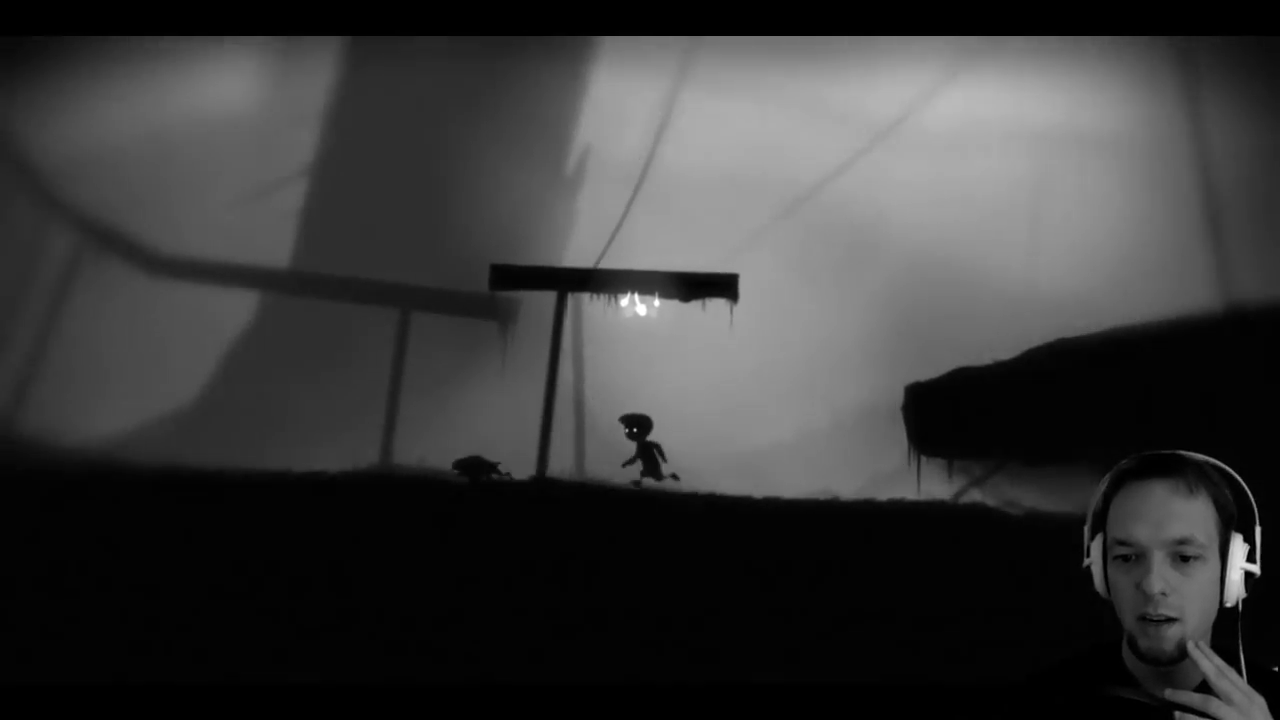
key("Left")
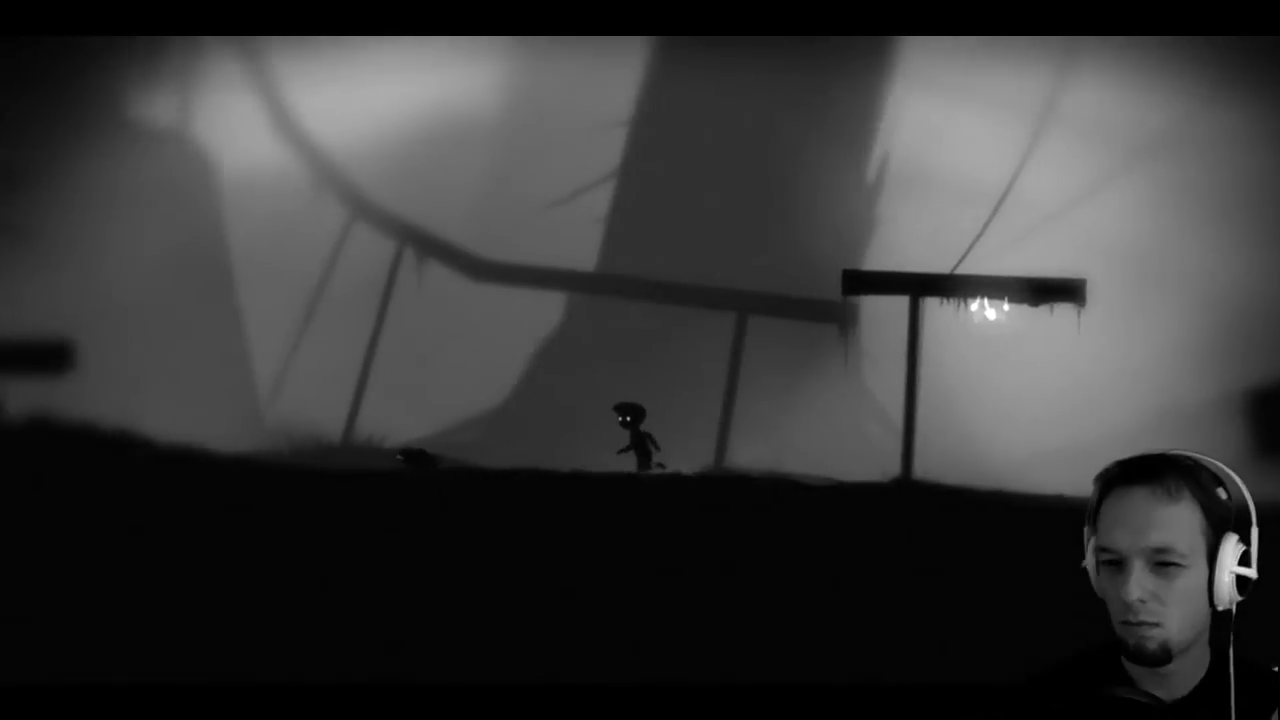
key("Left")
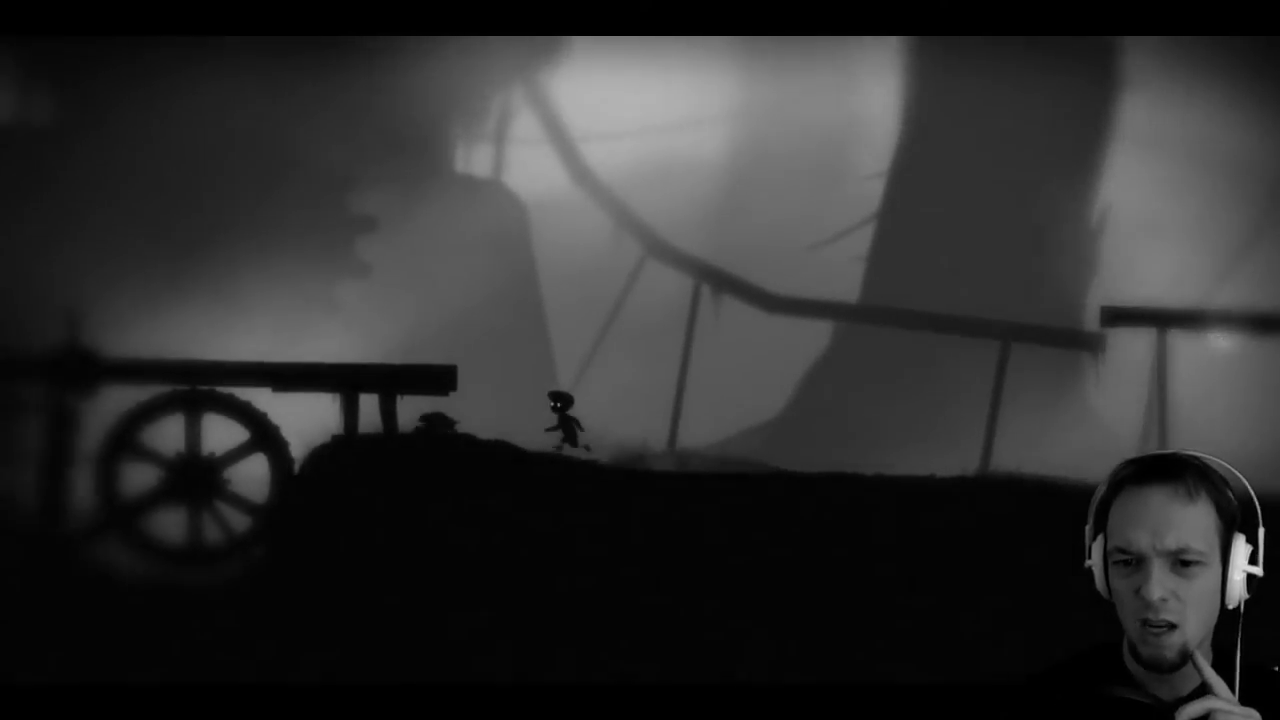
key("Left")
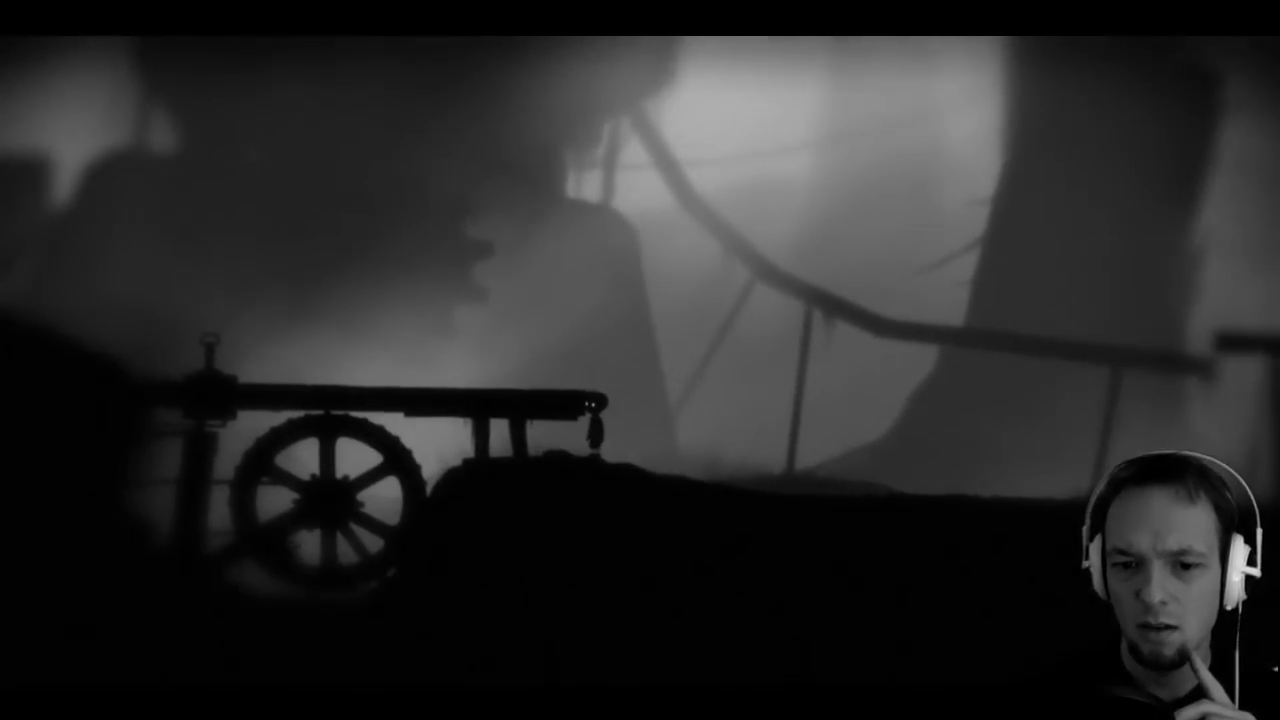
key("Up")
key("Left")
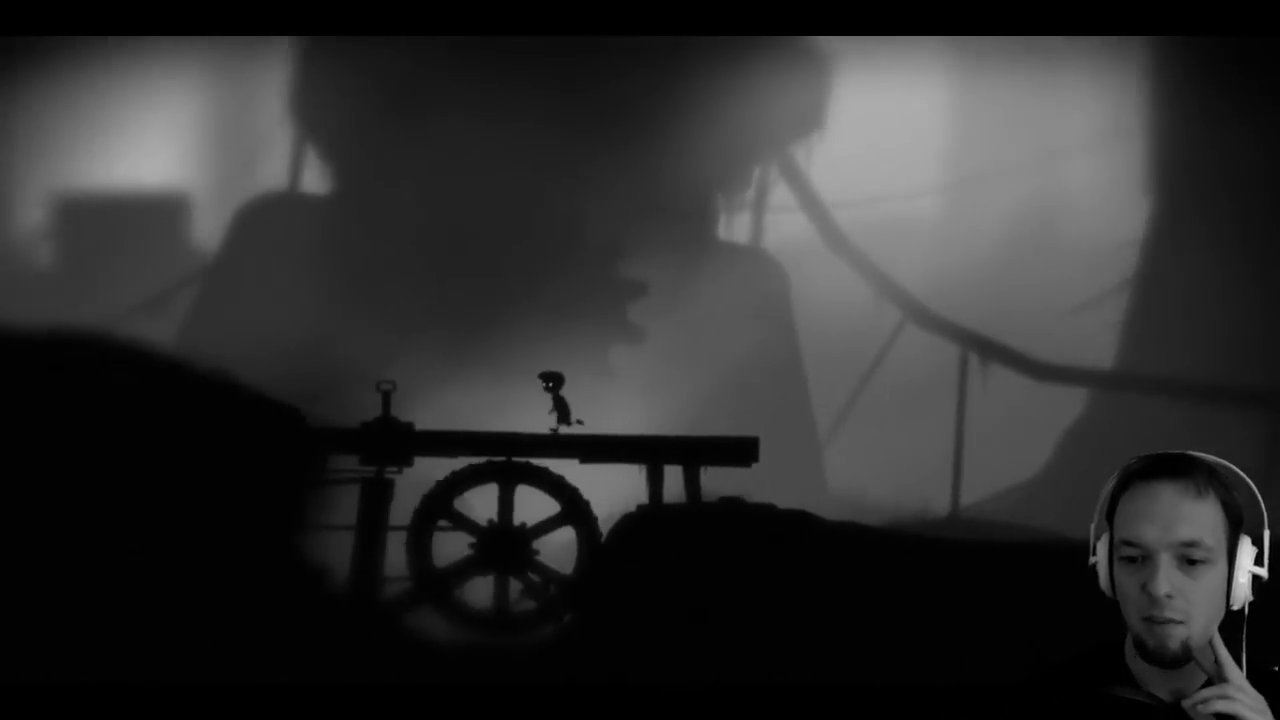
key("Left")
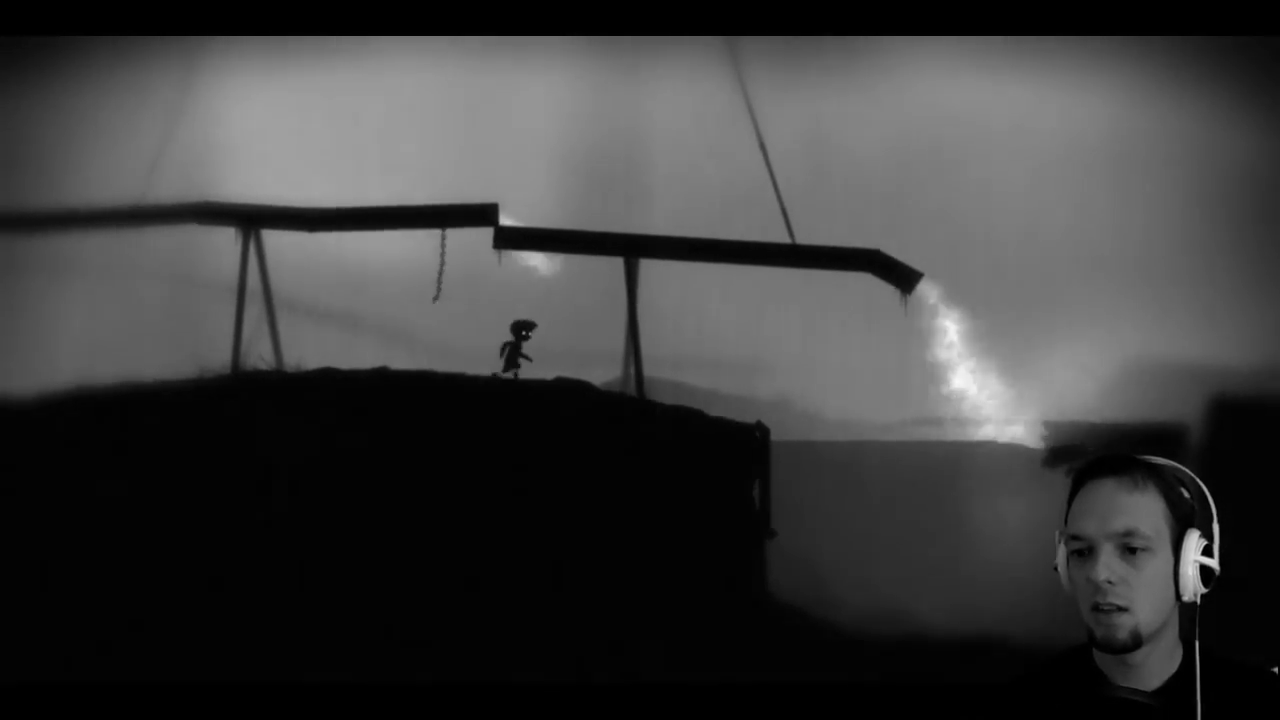
Run the boy to the cliff edge and leap onto the hanging chain beneath the pipe.
key("Right")
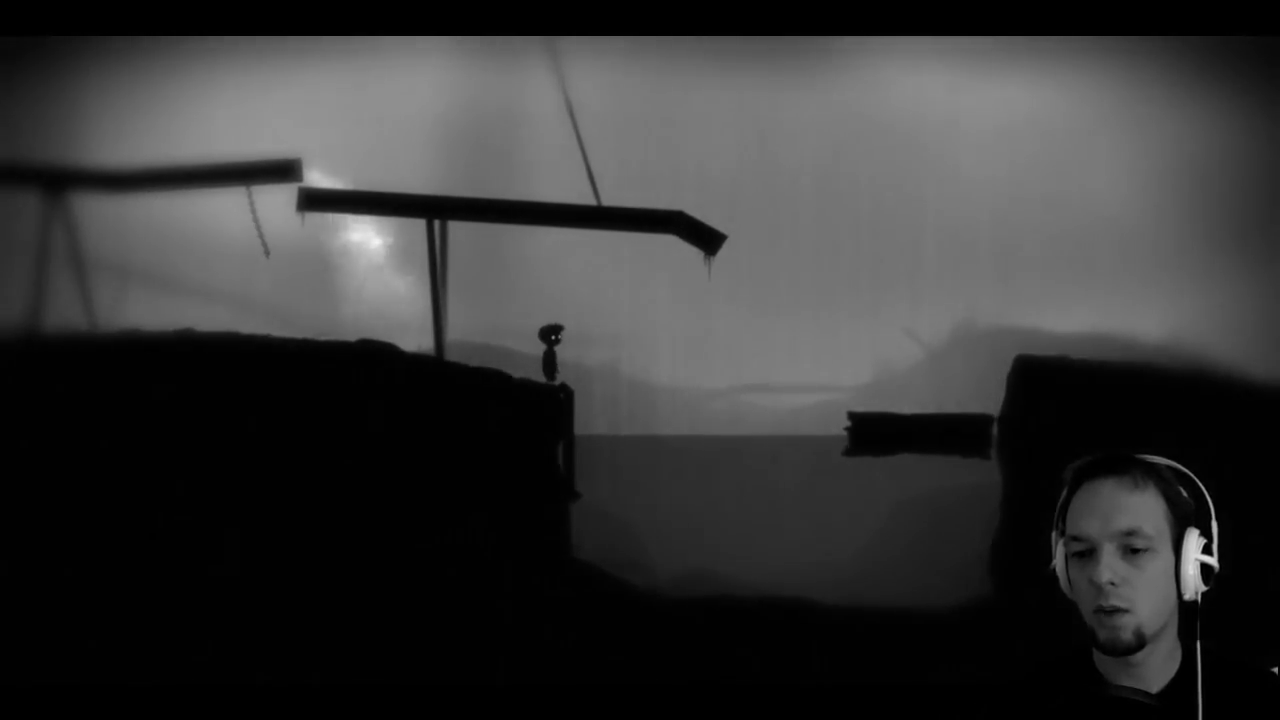
key("Left")
key("Up")
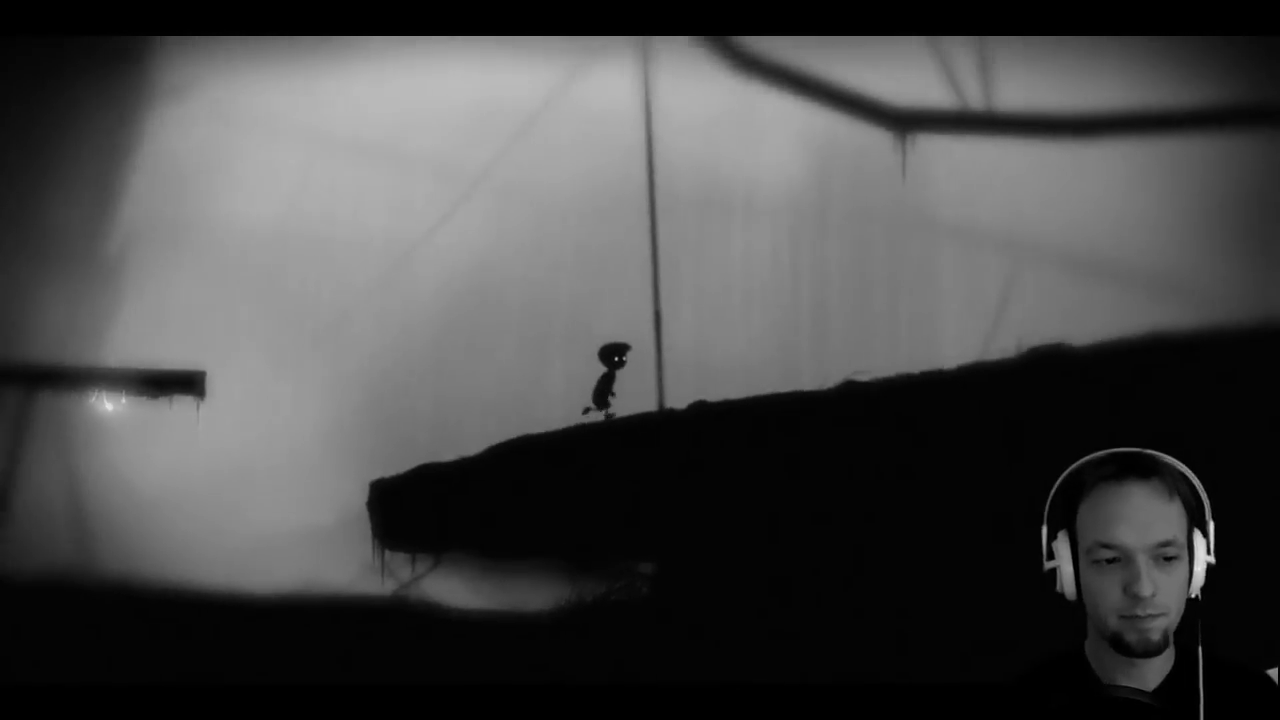
Explore the slope toward the seesaw structures and small wooden ledge, then turn back toward the wall.
key("Right")
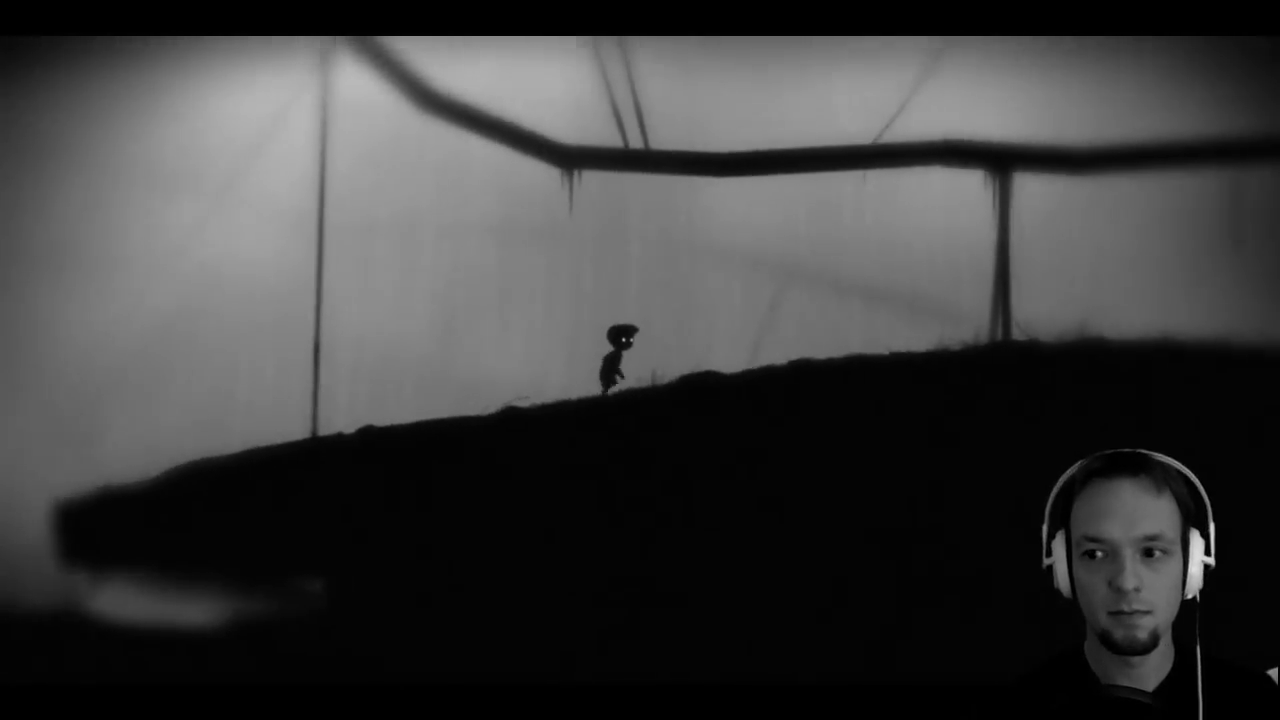
key("Right")
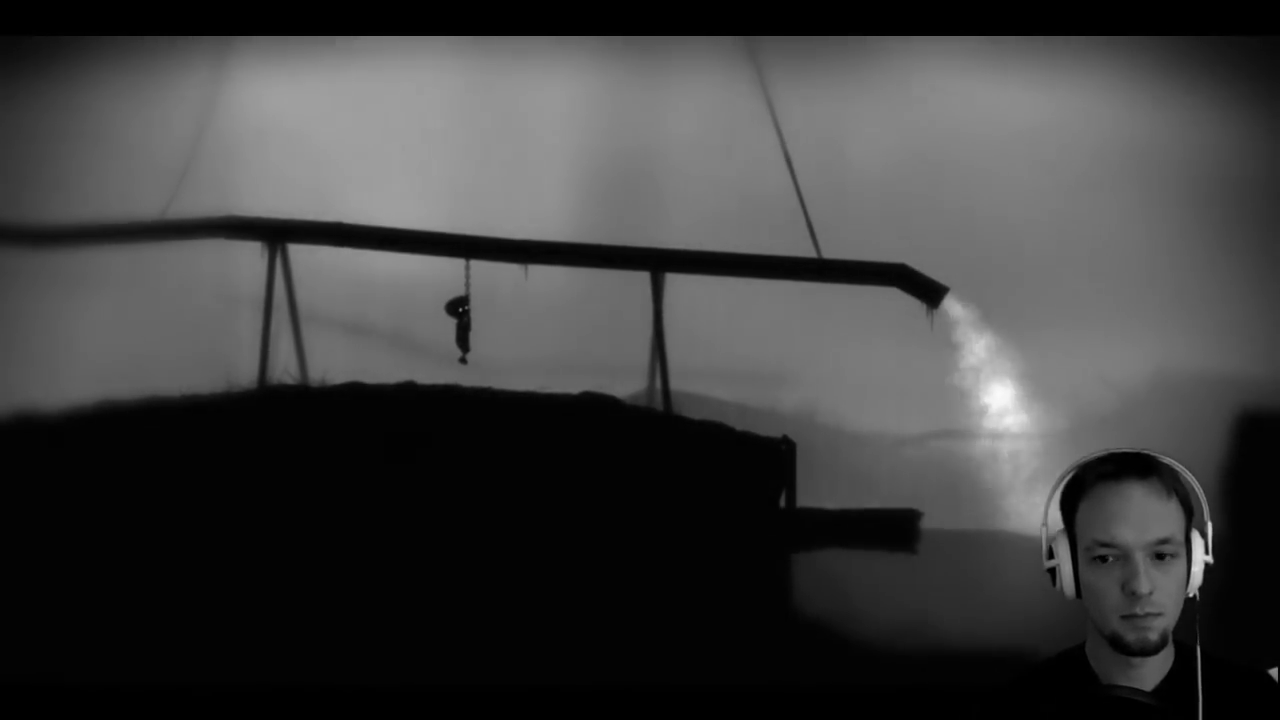
key("Right")
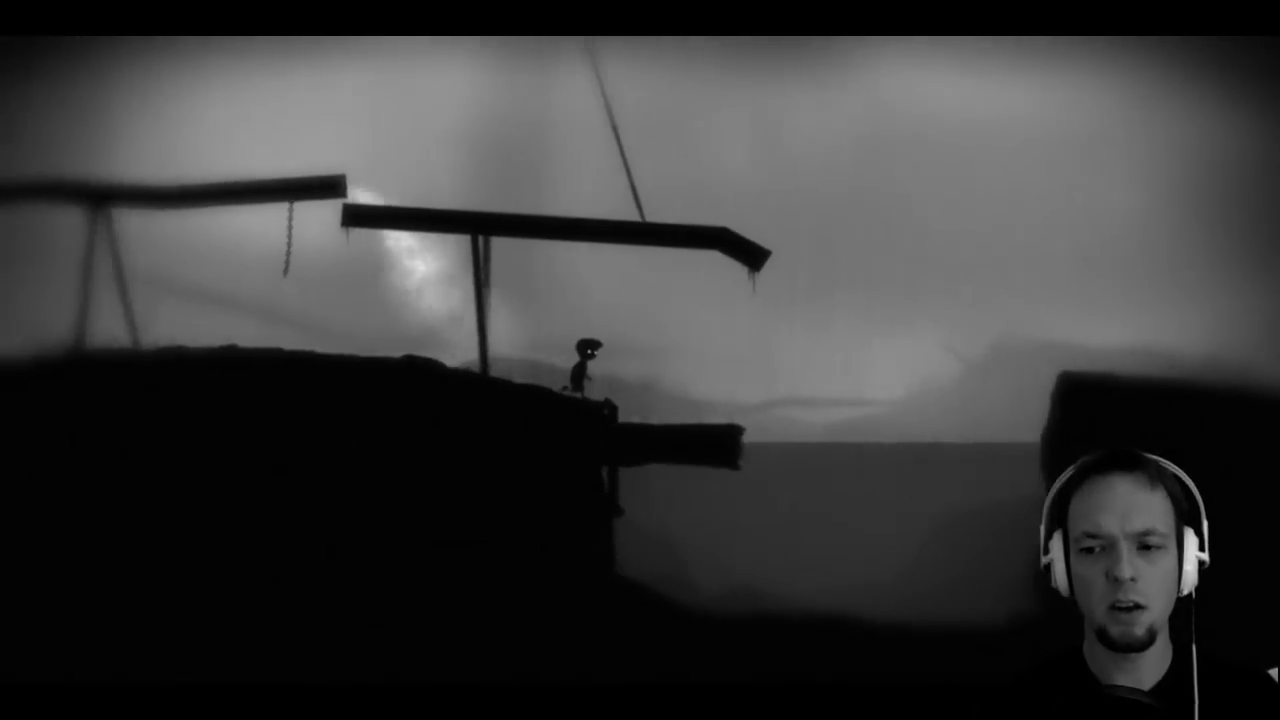
key("Right")
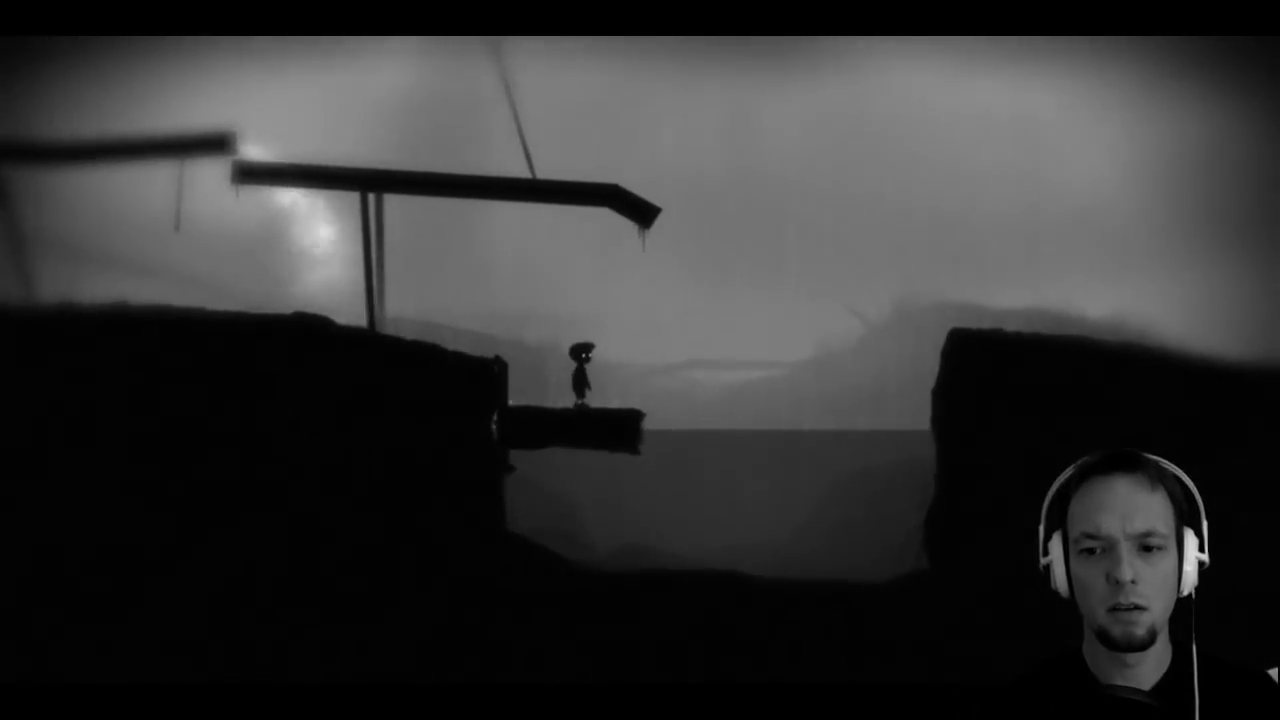
key("Left")
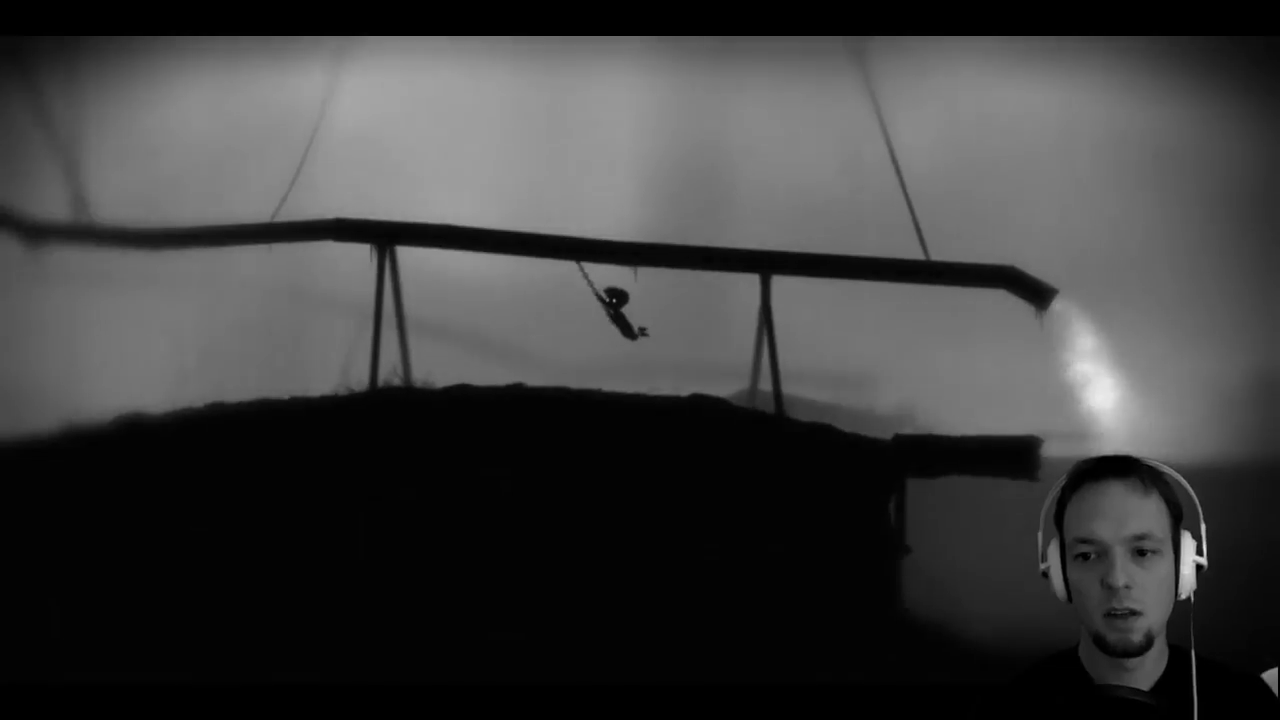
Drop from the chain, run off the cliff and land on the floating log.
key("Right")
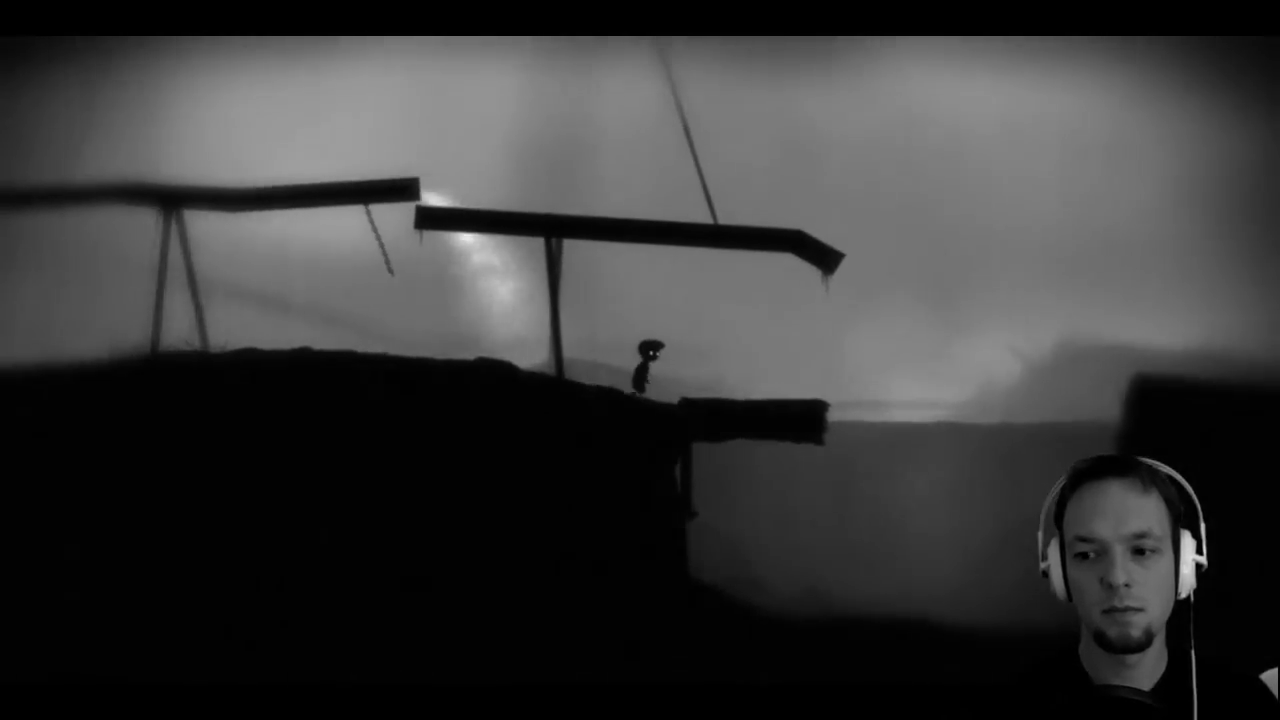
key("Right")
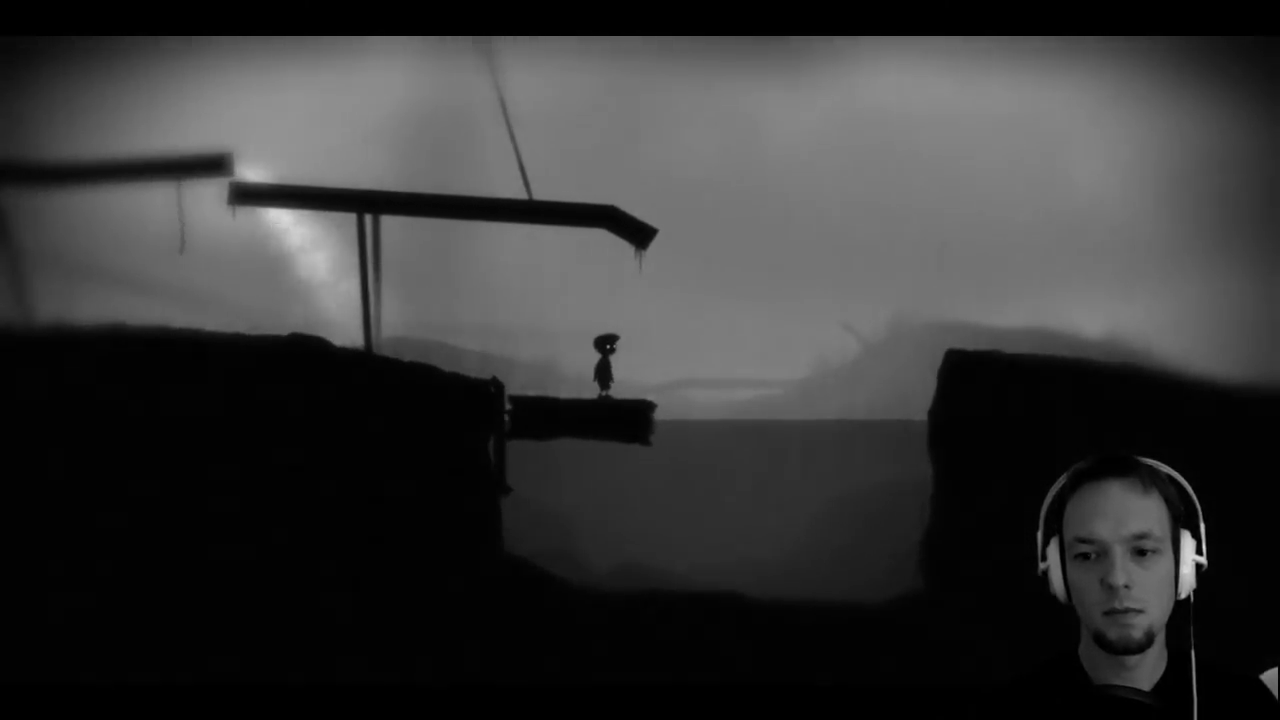
key("Right")
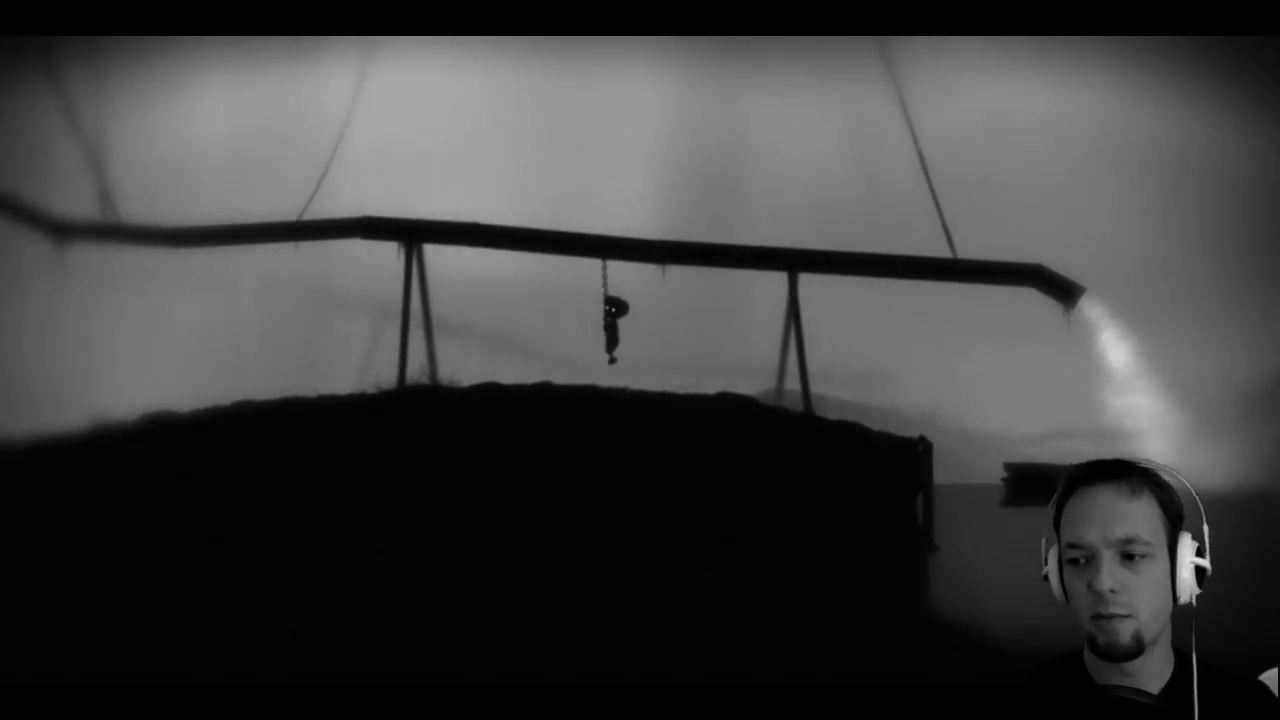
key("Right")
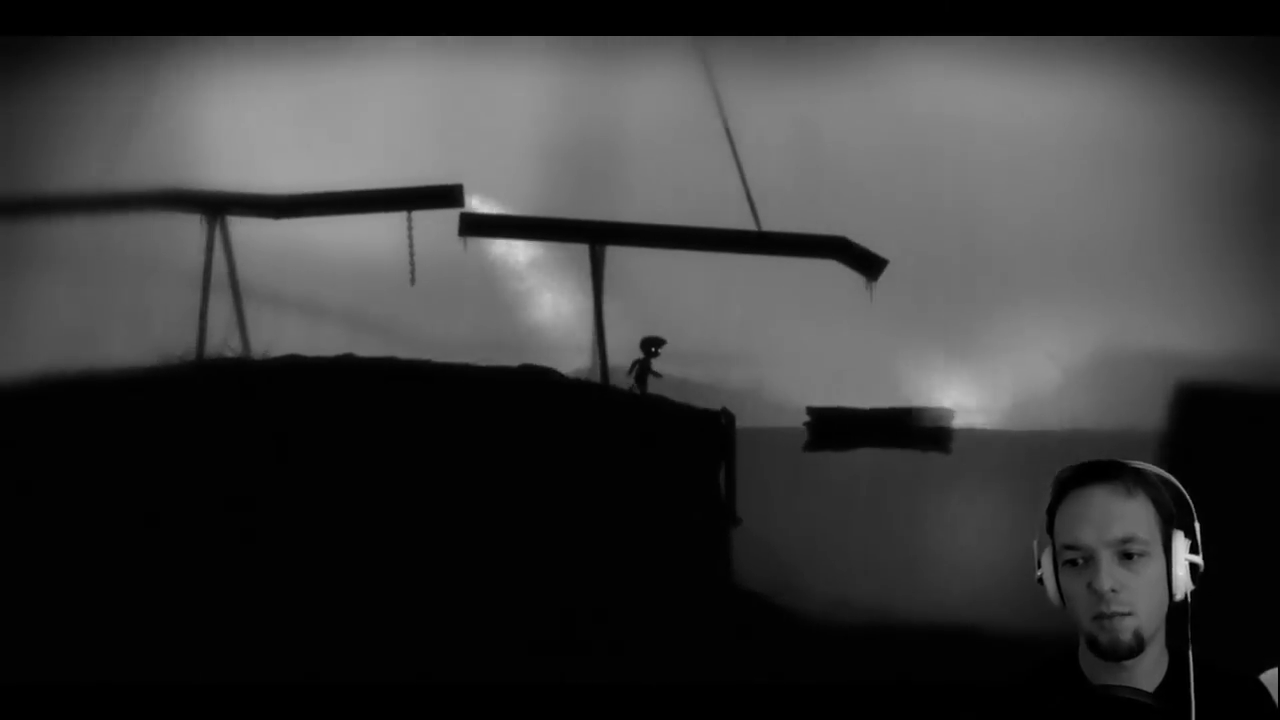
key("Up")
key("Right")
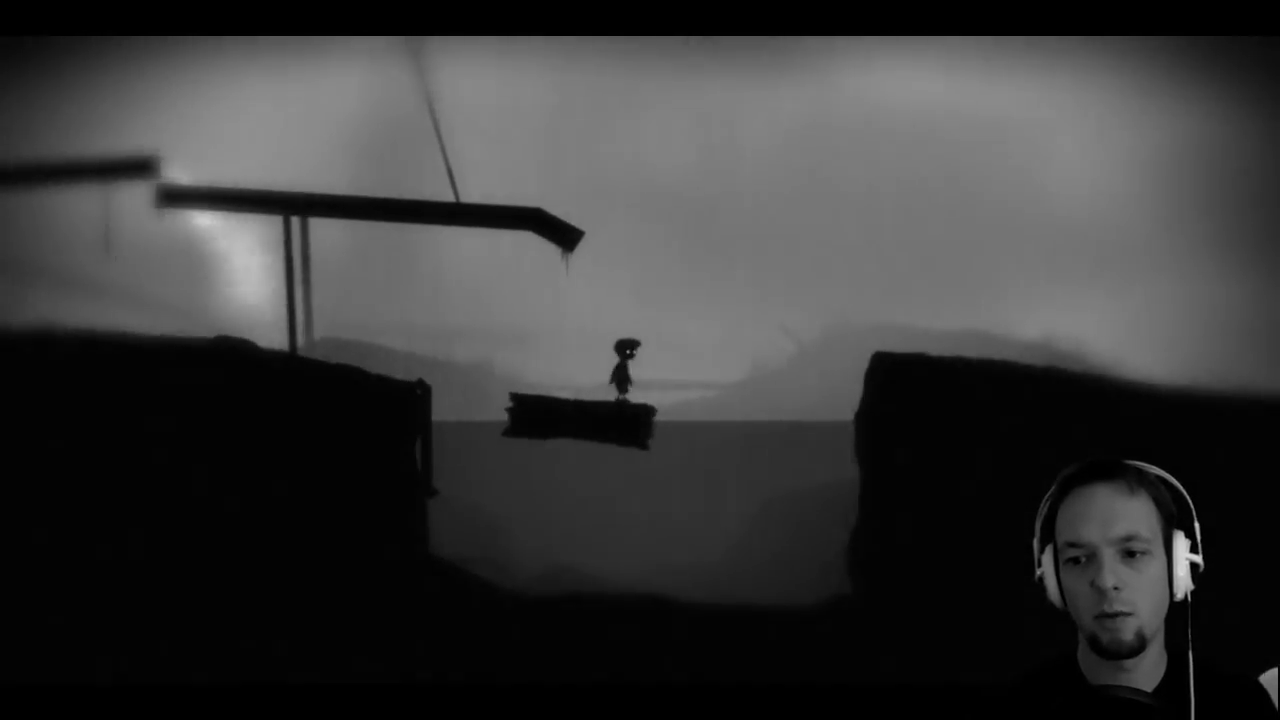
Jump back to the cliff and grab the hanging chain again.
key("Left")
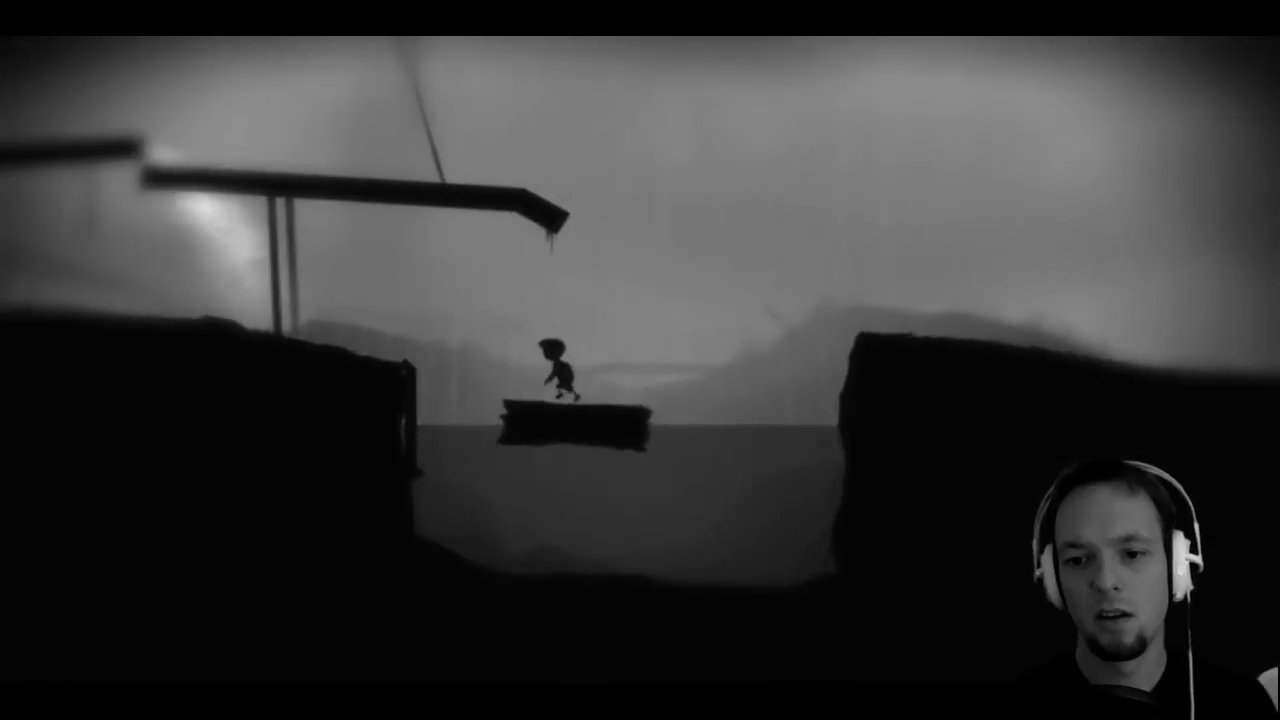
key("Up")
key("Left")
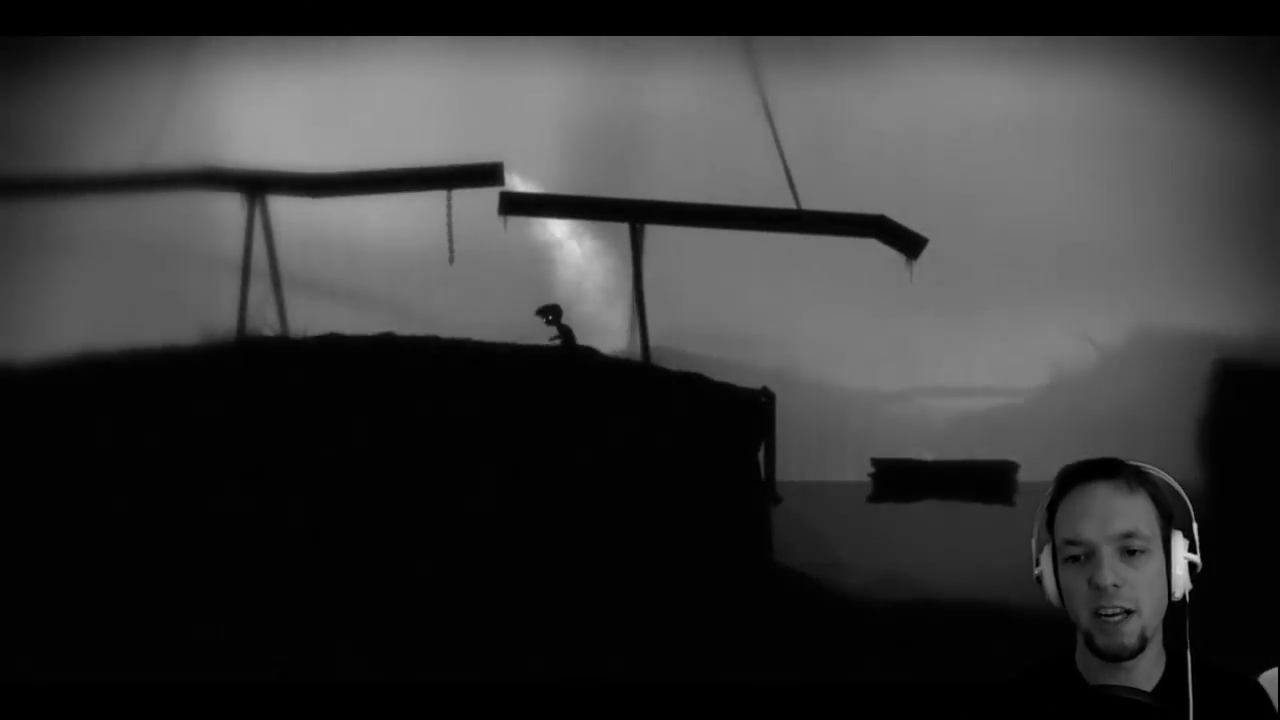
key("Left")
key("Up")
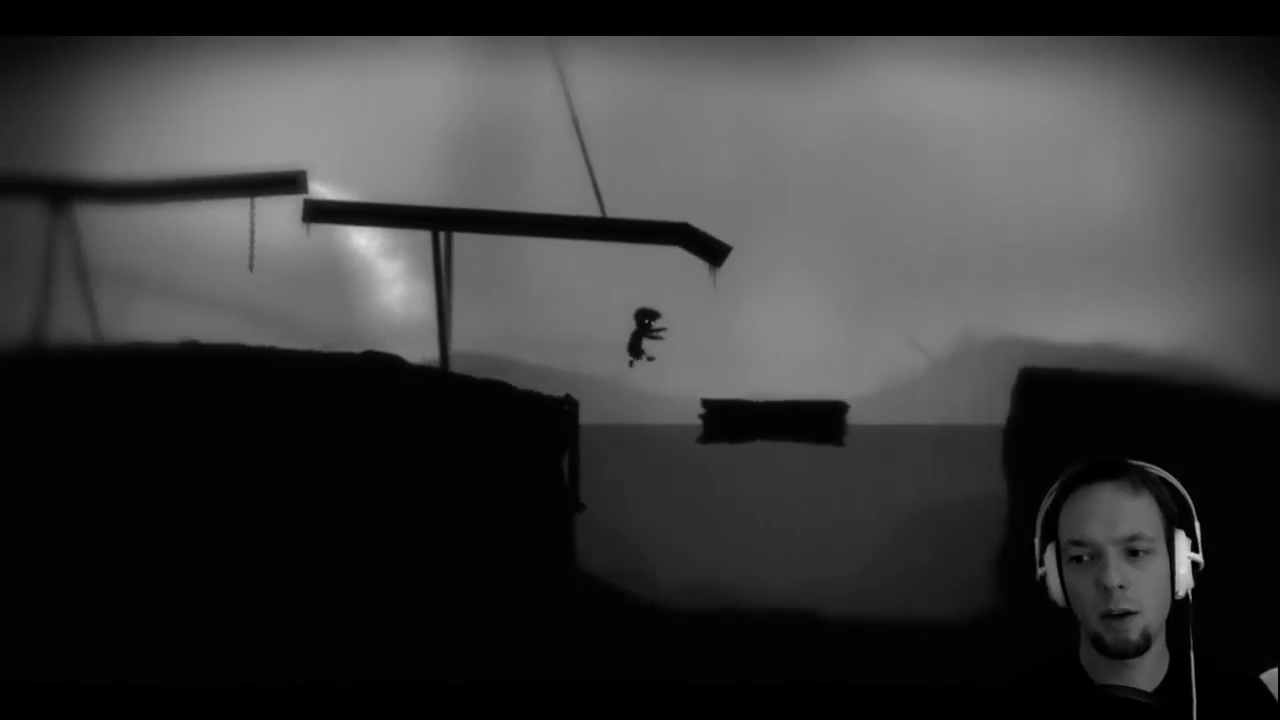
Cross the log, jump the gap, climb the right cliff and run along its top.
key("Right")
key("Up")
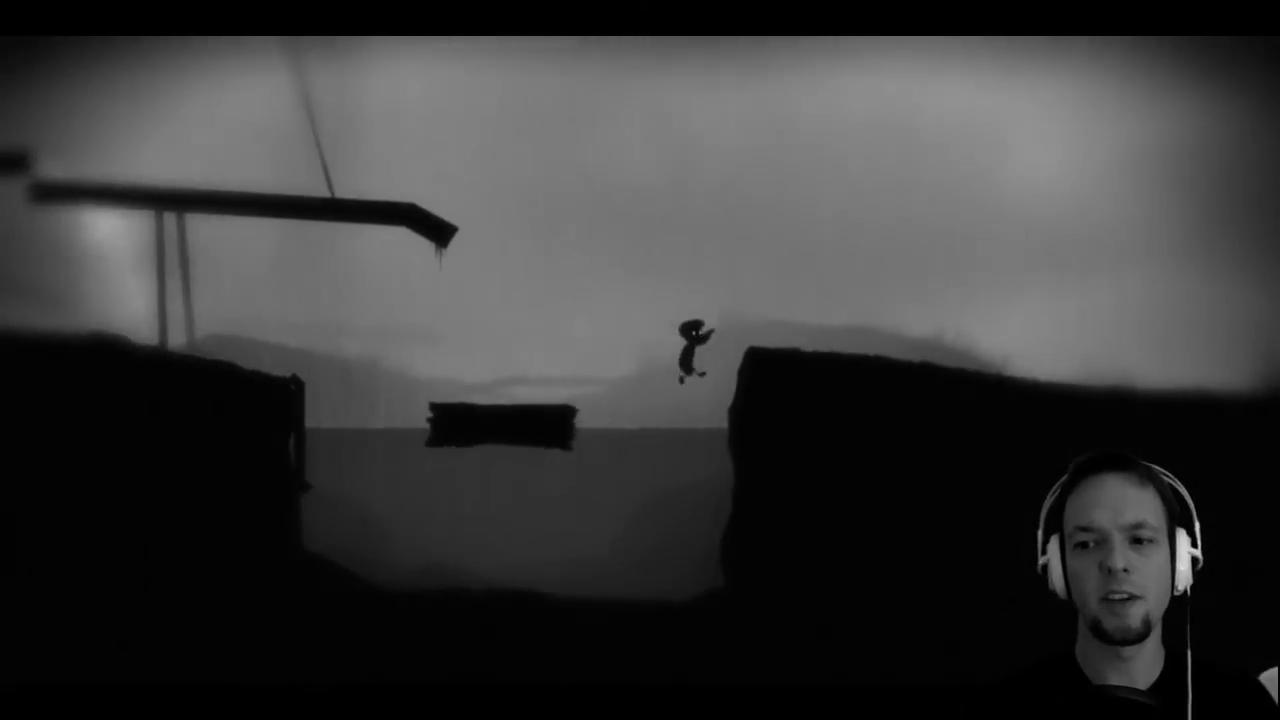
key("Right")
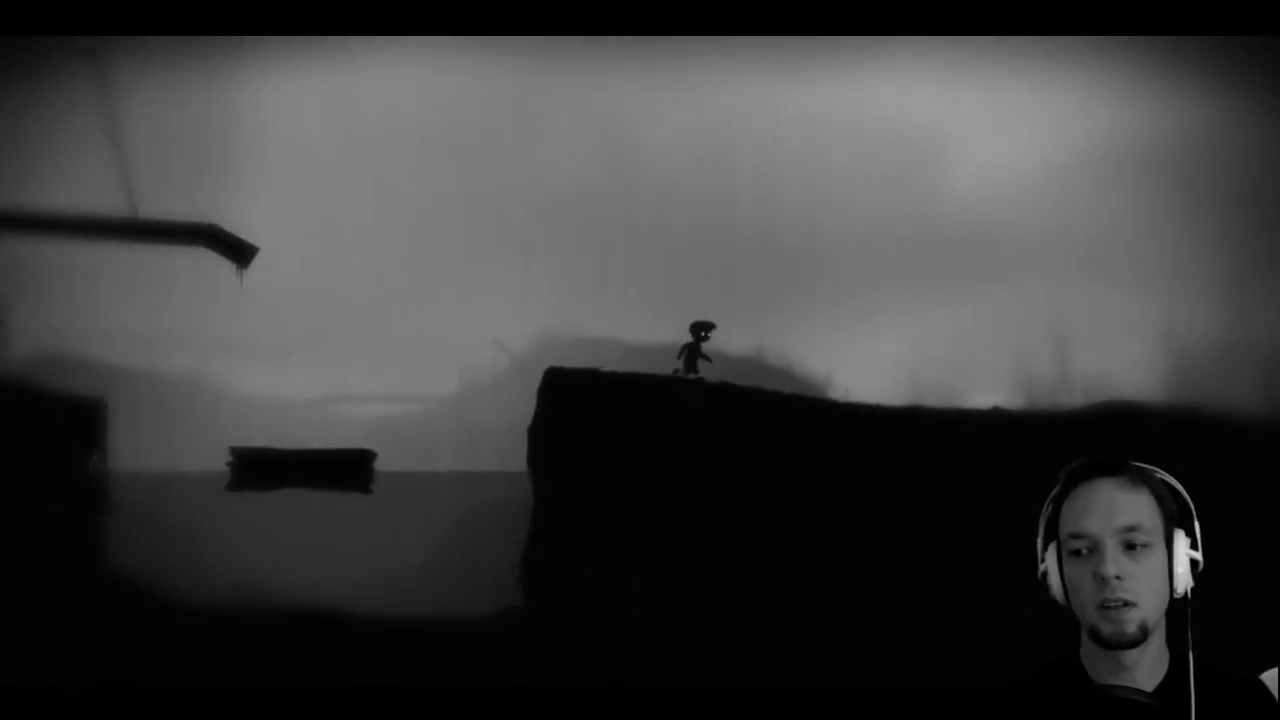
key("Right")
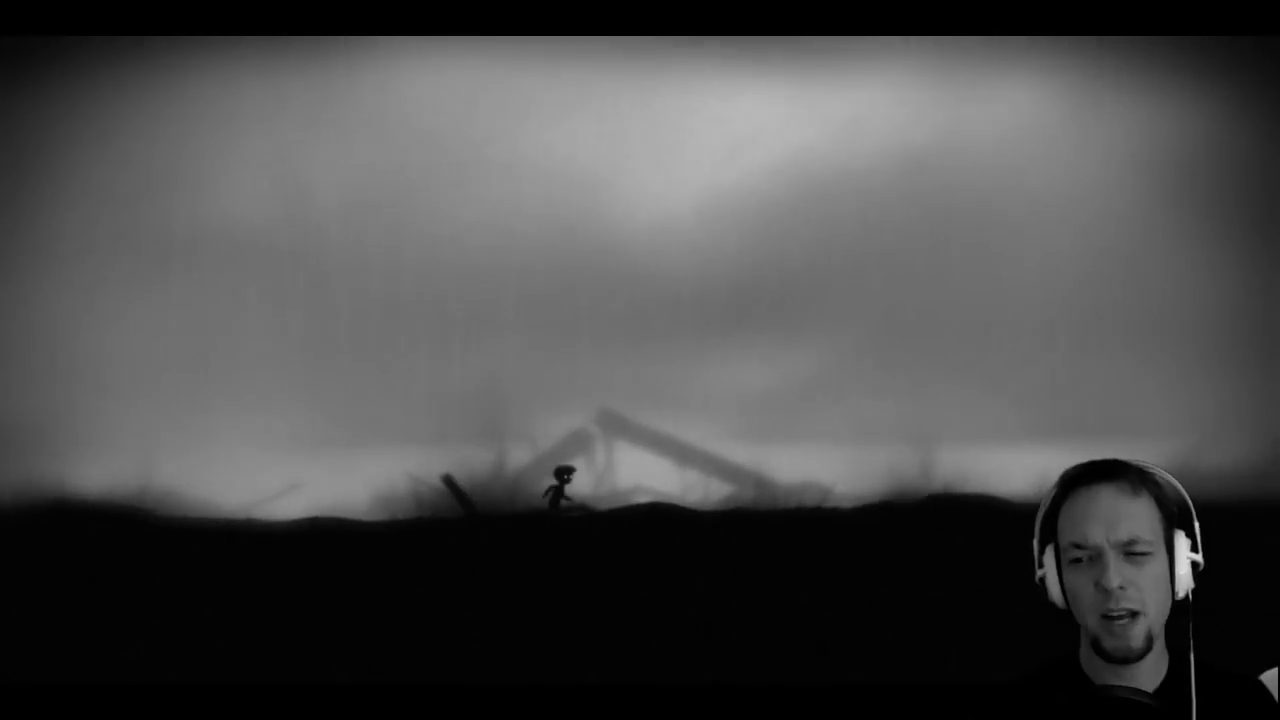
Keep running right across the foggy field past the fallen timber wreckage.
key("Right")
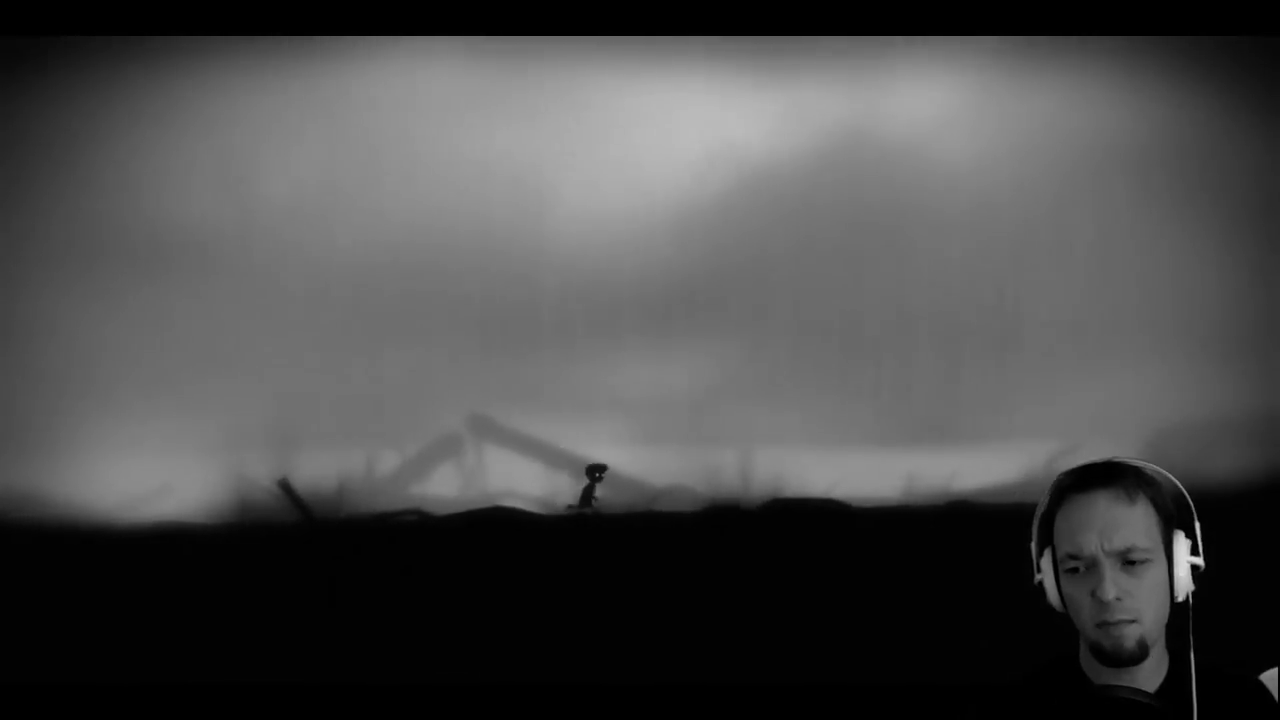
key("Right")
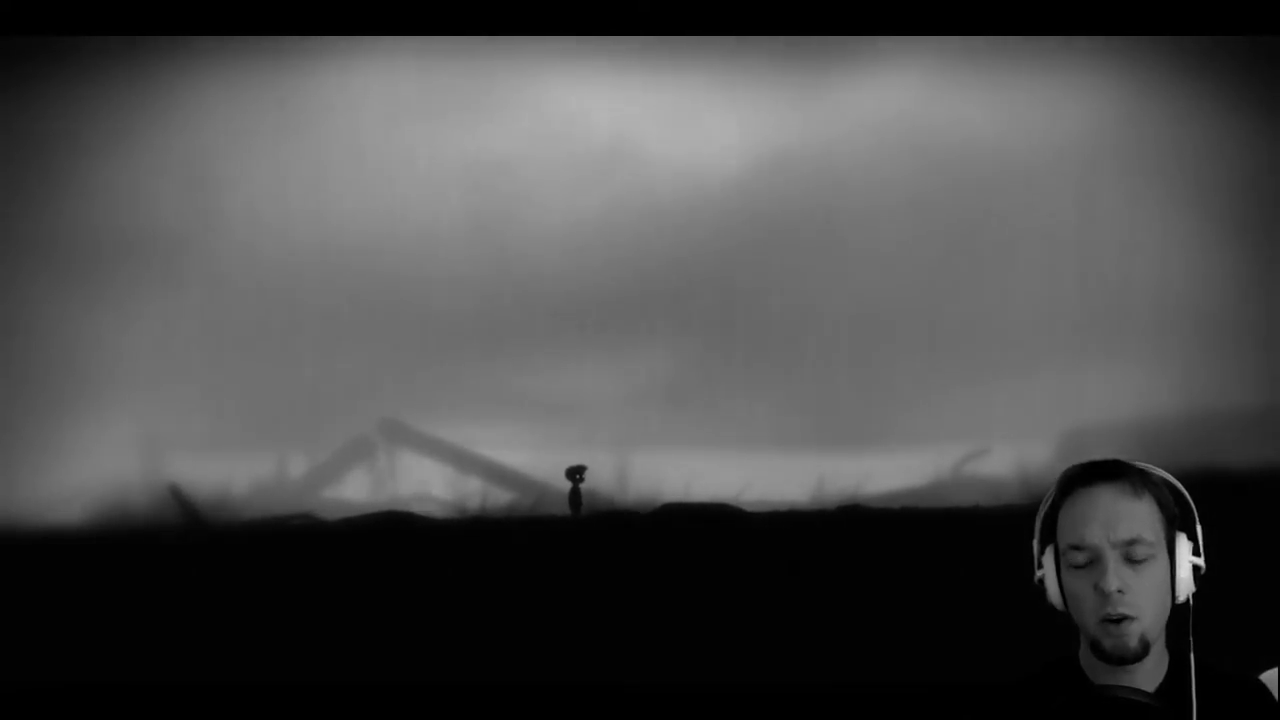